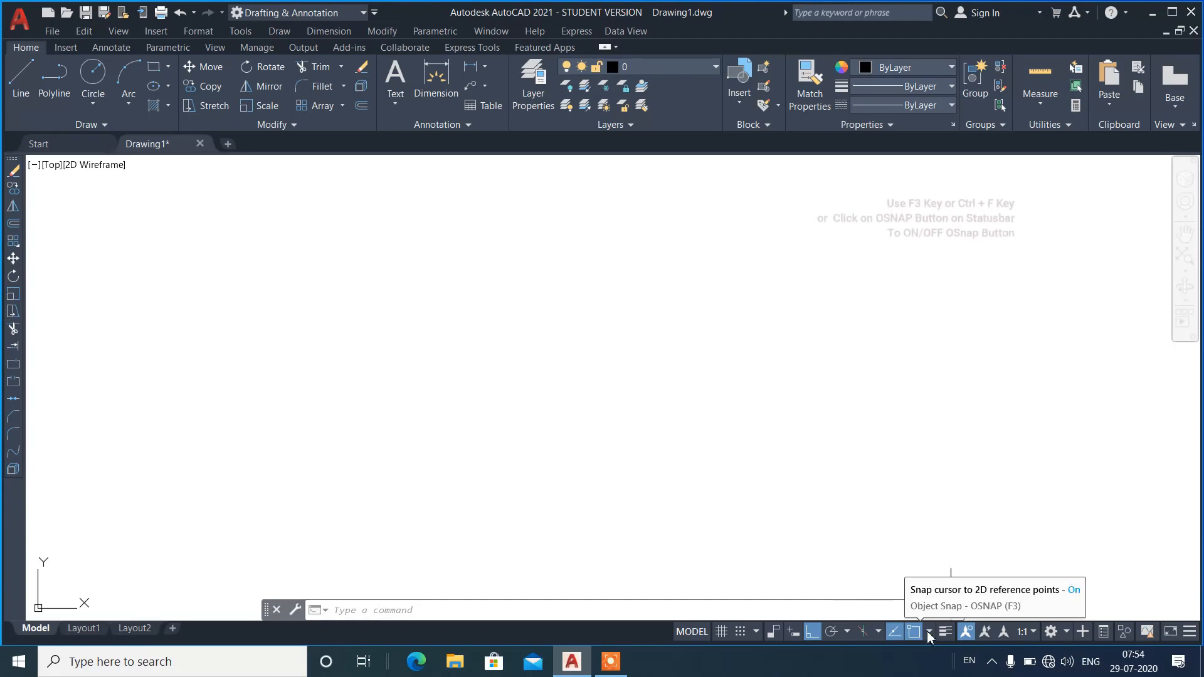
Review the list of available object snap modes and close it.
left_click(930, 634)
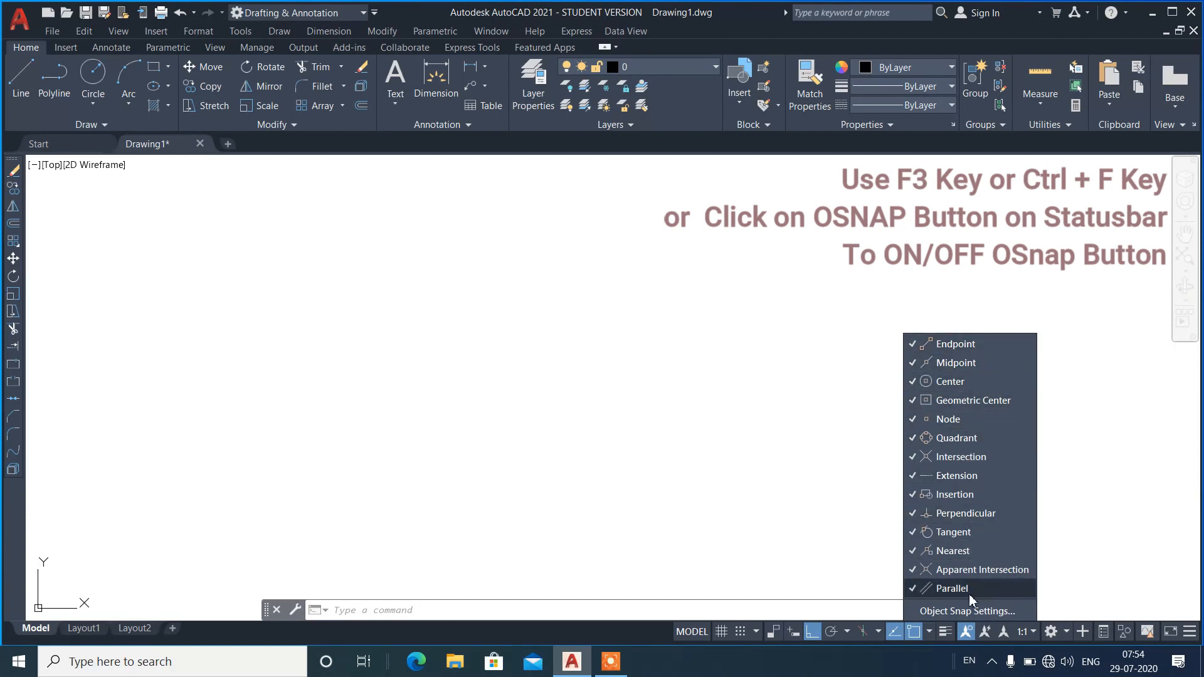
left_click(639, 393)
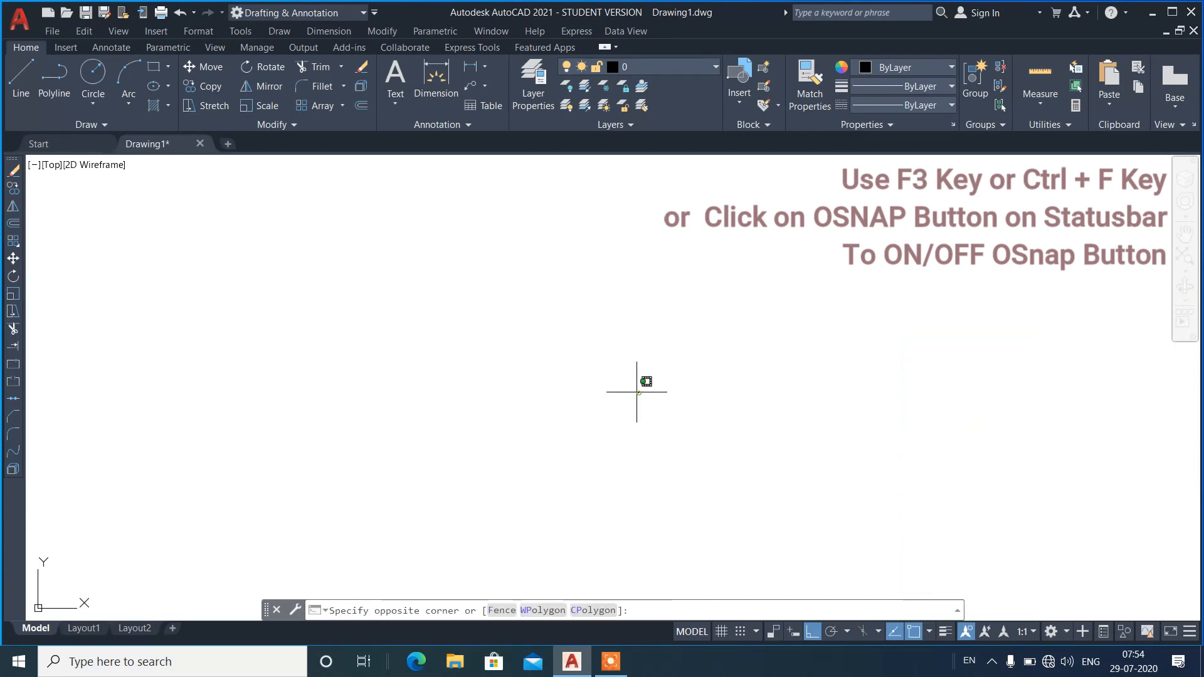
left_click(573, 336)
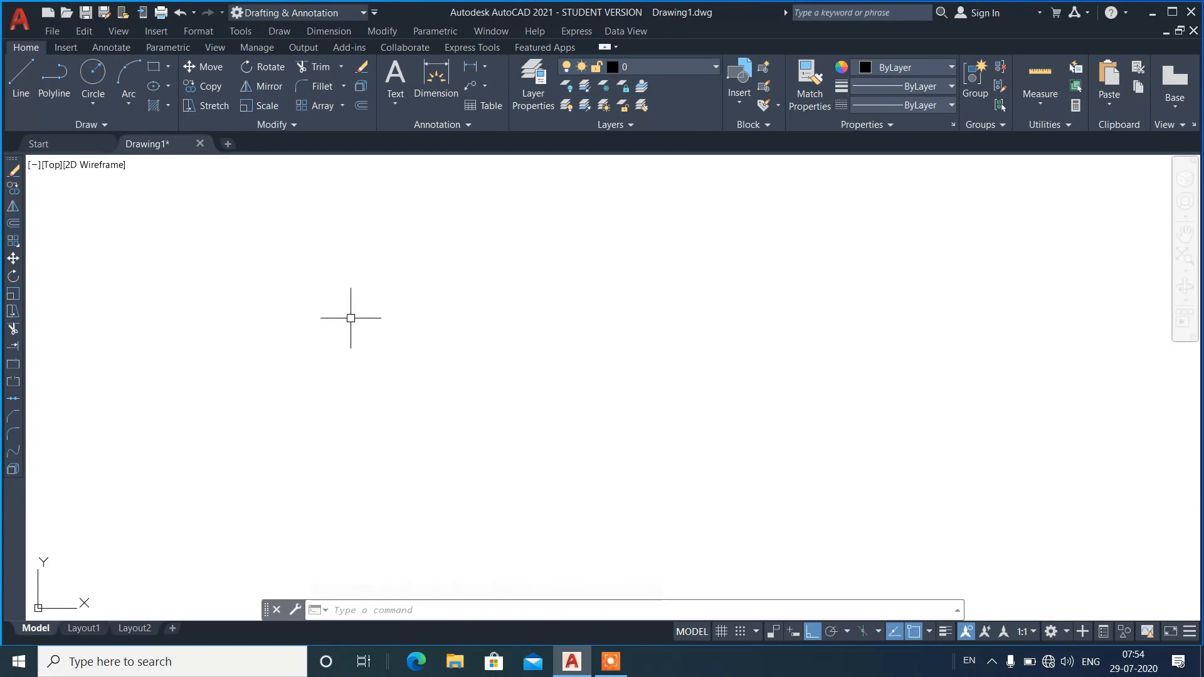
Draw a single horizontal line across the middle of the drawing area.
type("l")
key("Return")
left_click(287, 363)
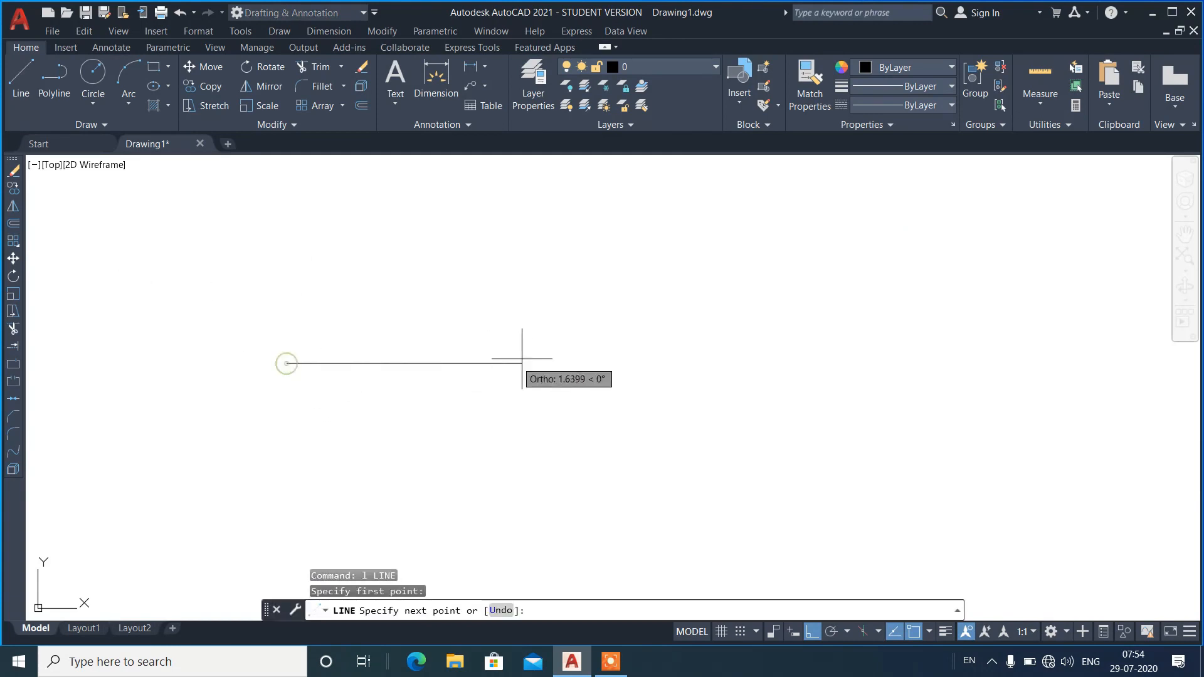
left_click(588, 361)
key("Return")
Turn ortho mode off during a Line command and examine the snap points on the horizontal line.
type("l")
key("Return")
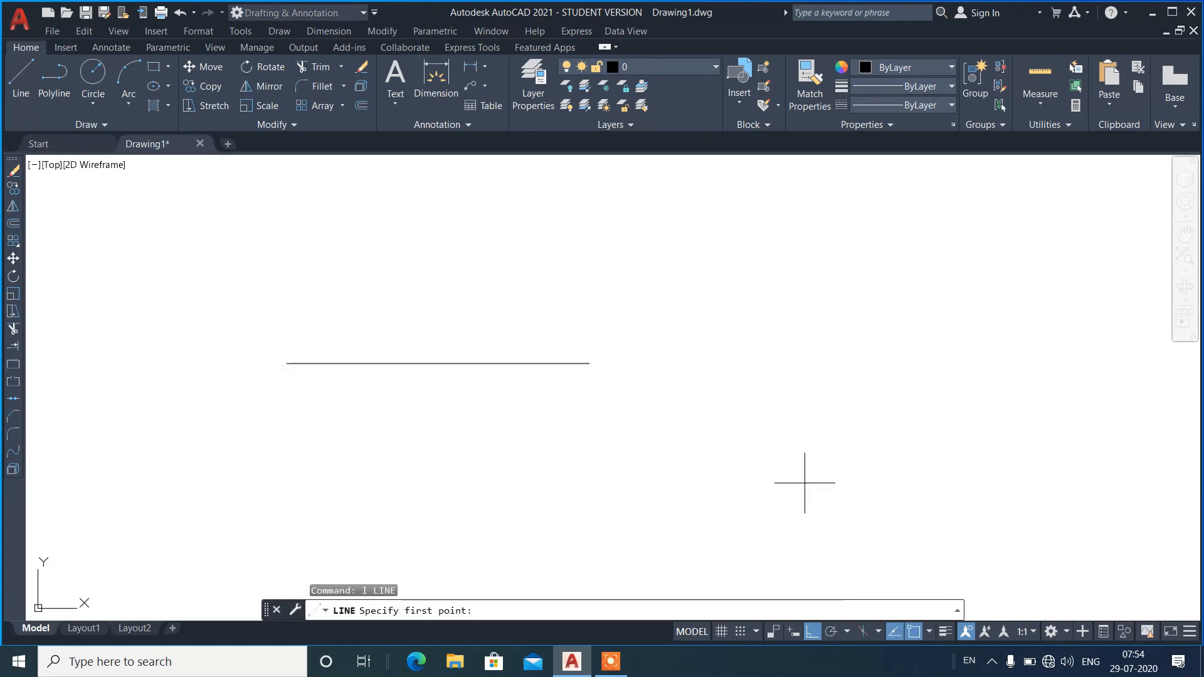
left_click(811, 633)
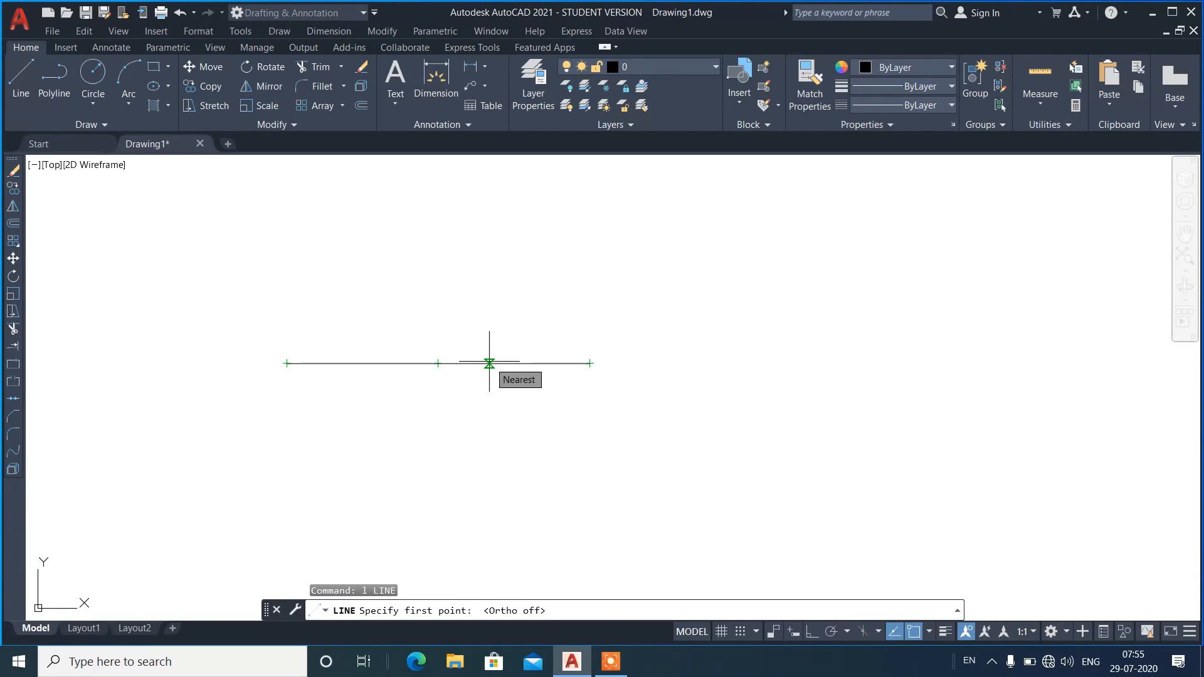
key("Escape")
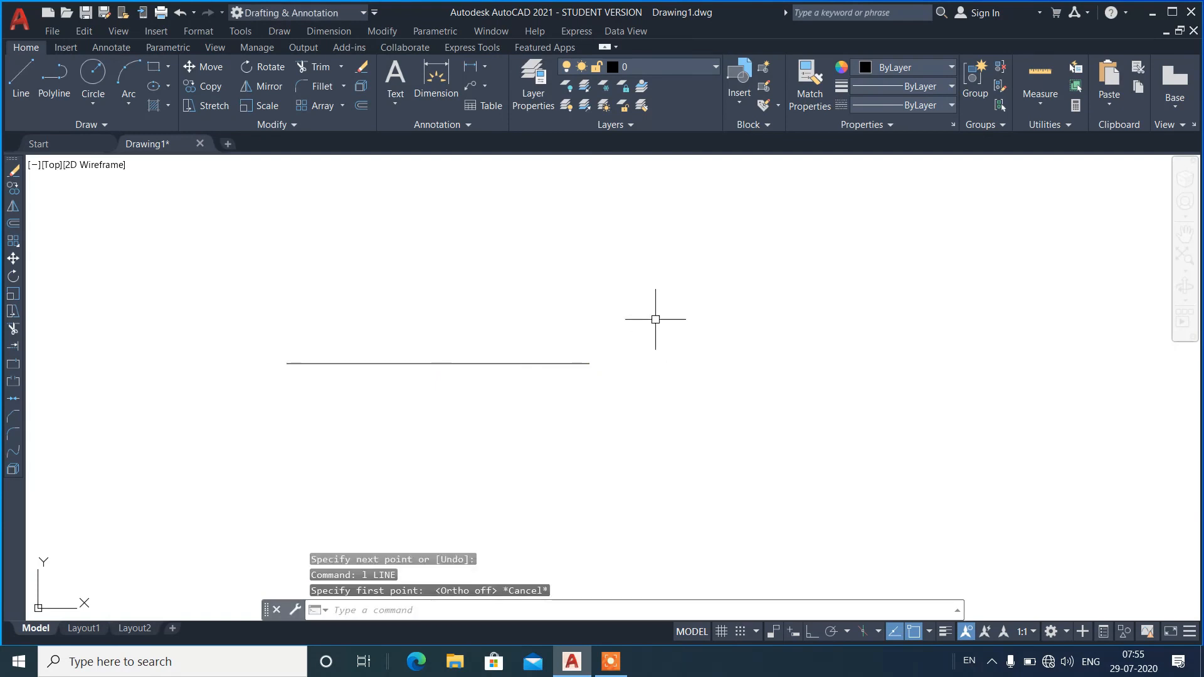
Erase the horizontal line.
left_click(653, 317)
left_click(509, 408)
type("e")
key("Return")
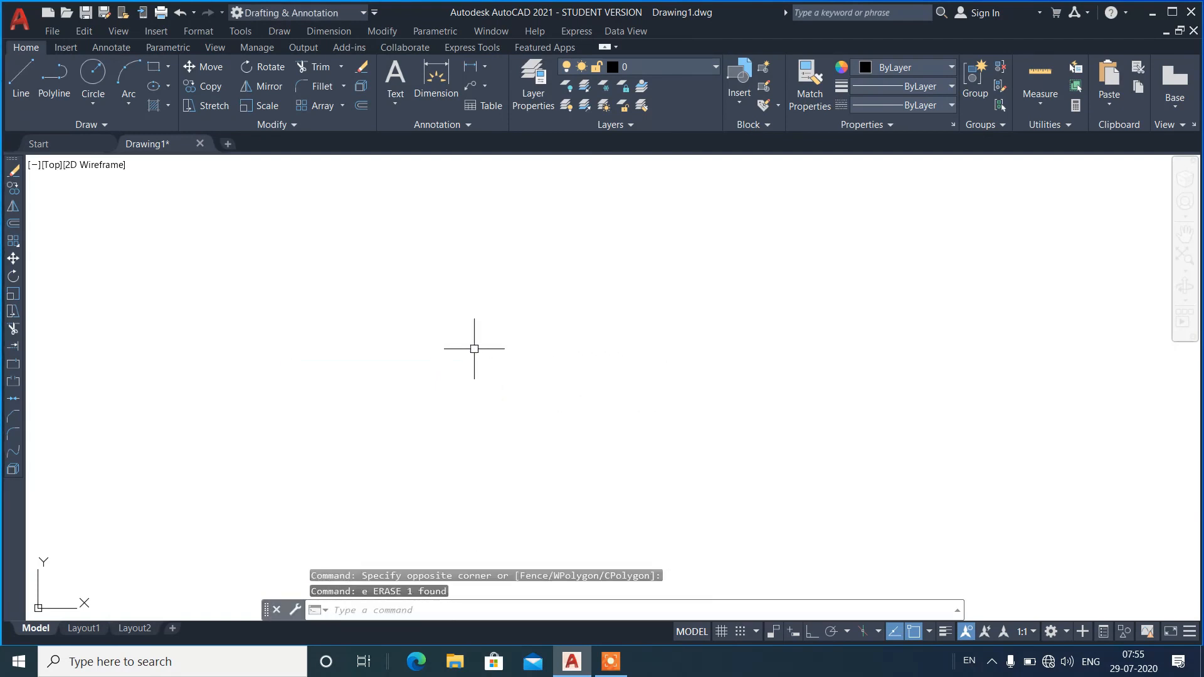
Draw a circle by its center point and radius.
type("c")
key("Return")
left_click(402, 367)
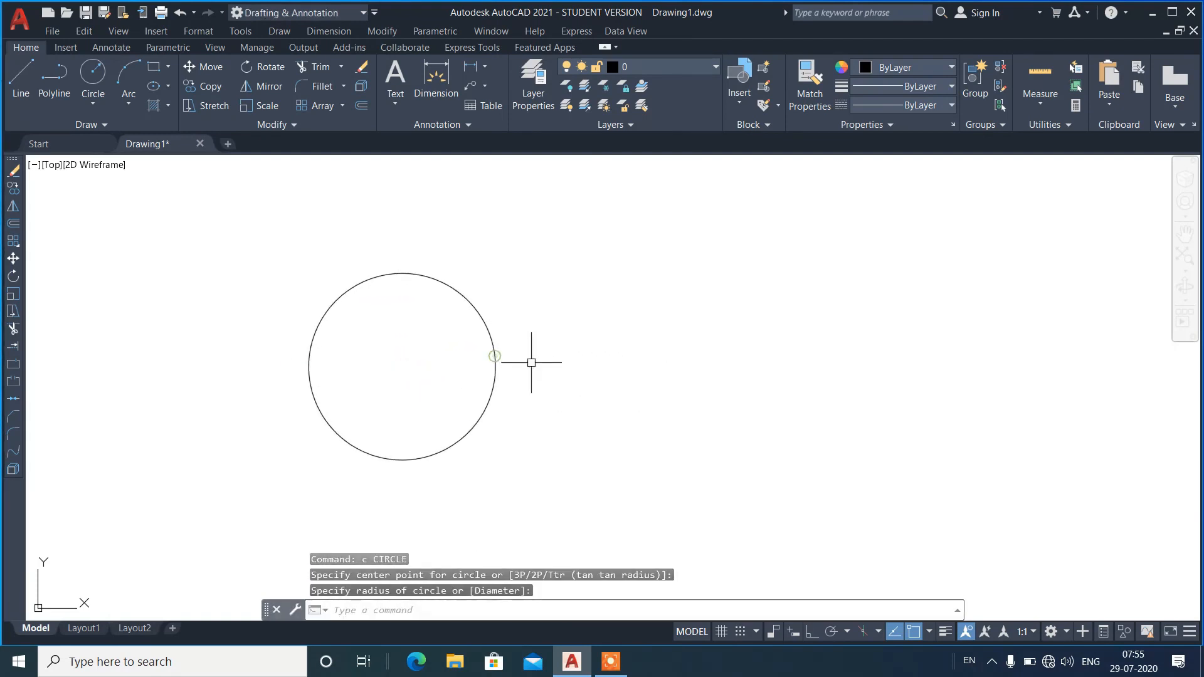
Draw a line from a free point to the right of the circle to the tangent point on its upper-right edge.
type("l")
key("Return")
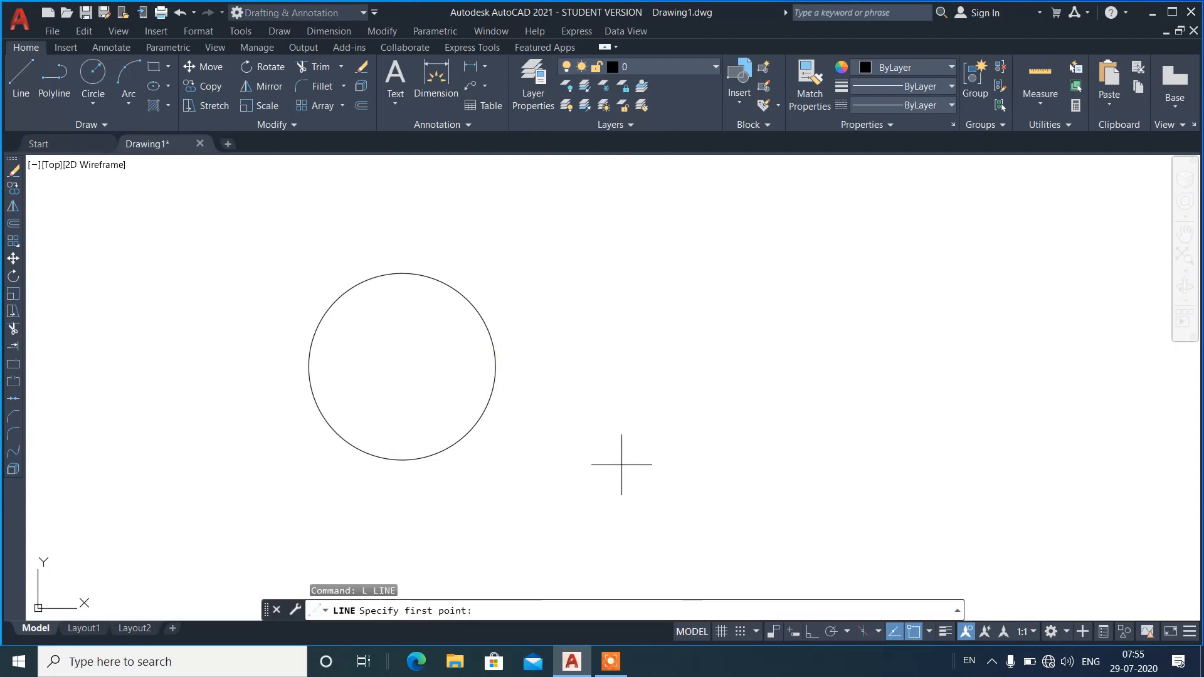
left_click(594, 415)
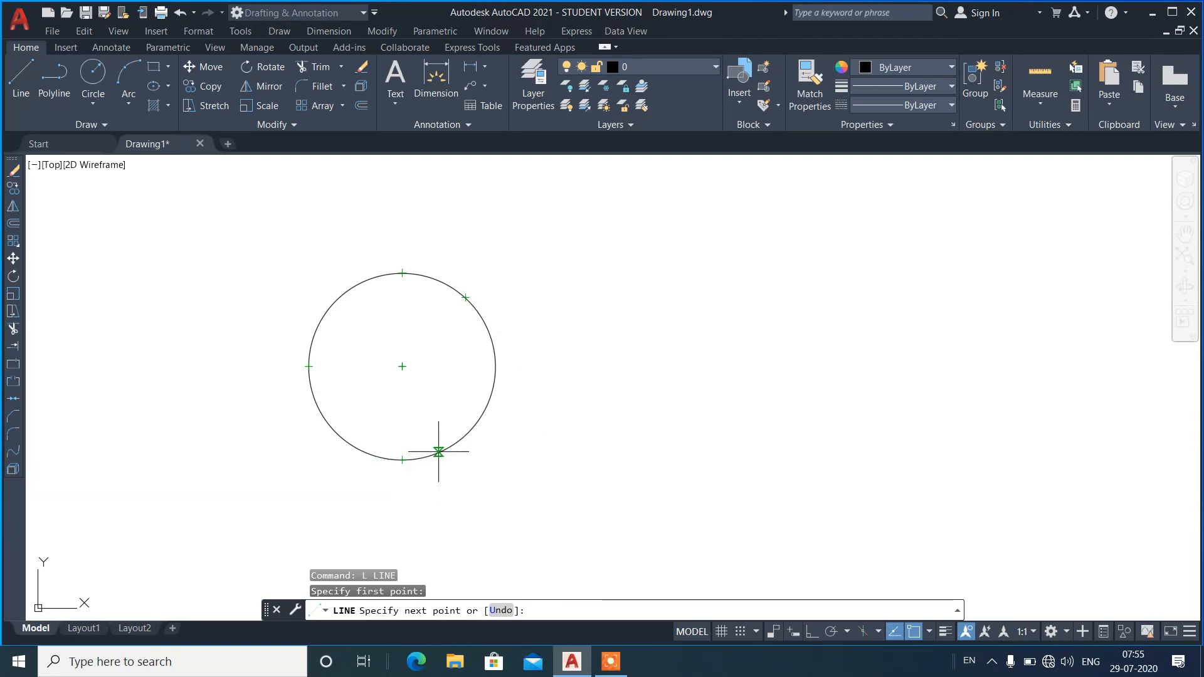
left_click(465, 296)
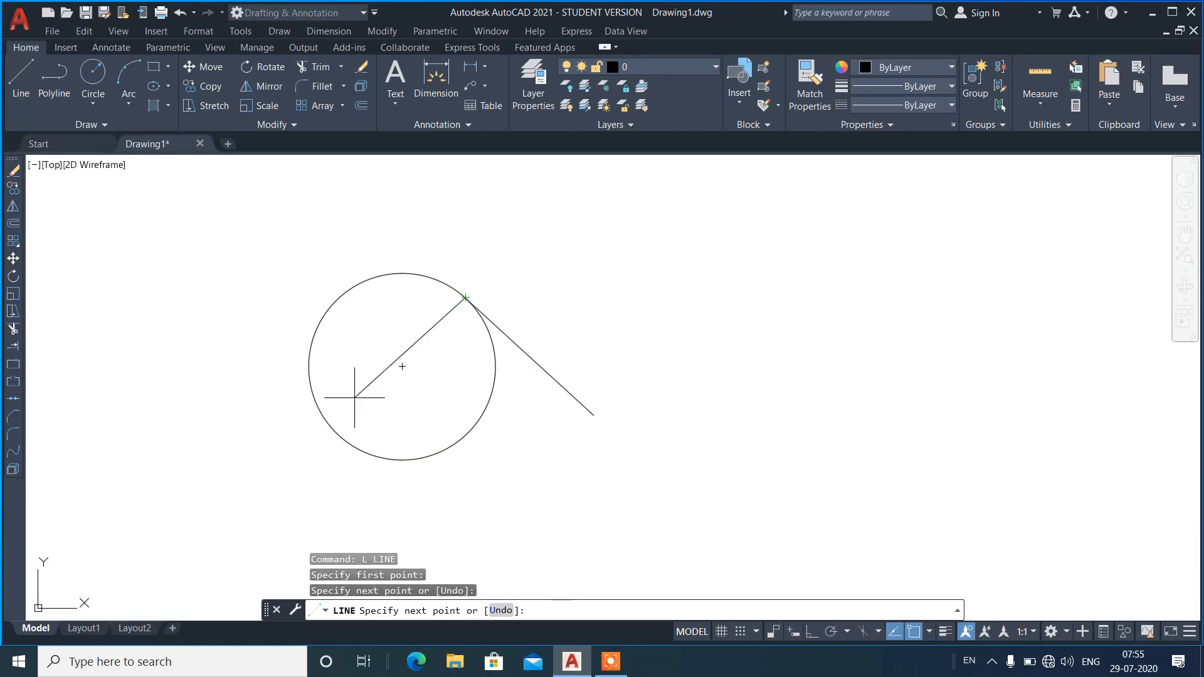
key("Return")
key("Return")
Examine the snap points along the circle using a trial line started at its lower left.
left_click(204, 459)
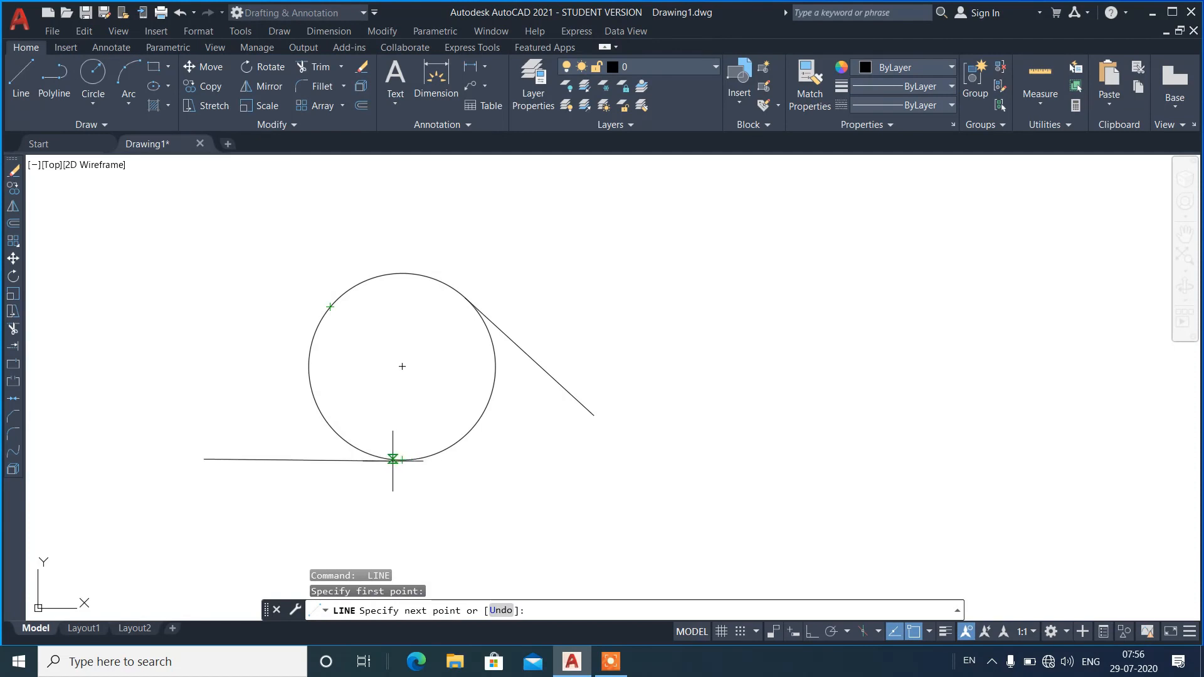
key("Escape")
Erase the circle and its tangent line.
left_click(550, 271)
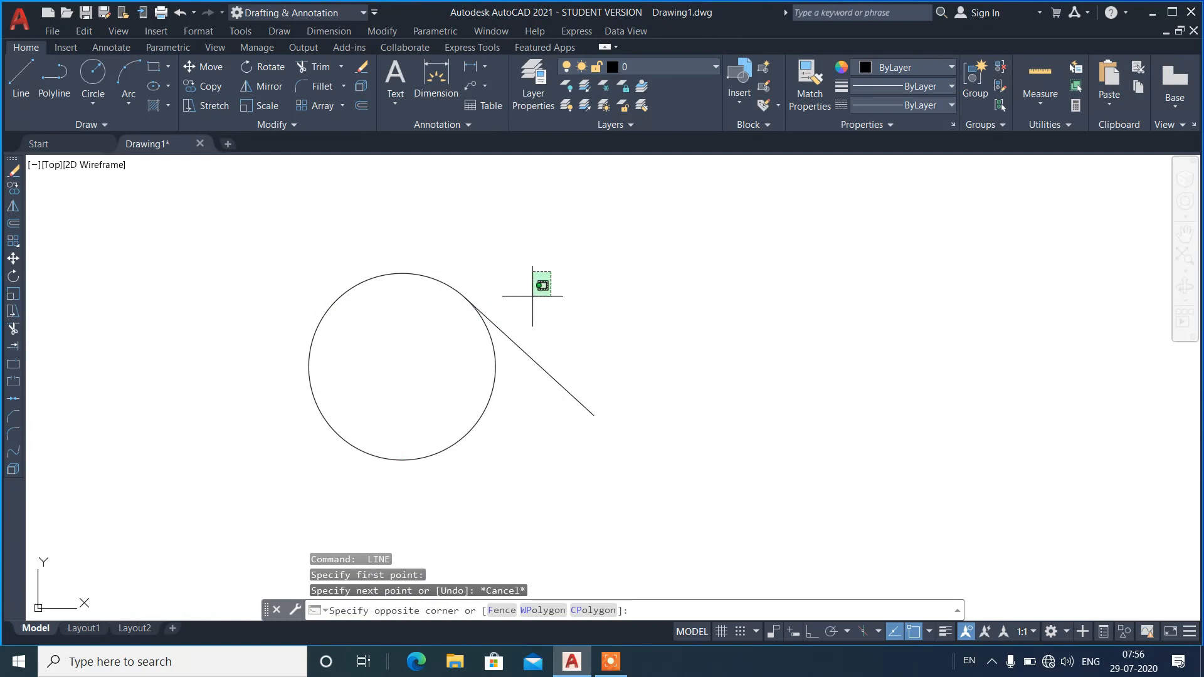
left_click(462, 366)
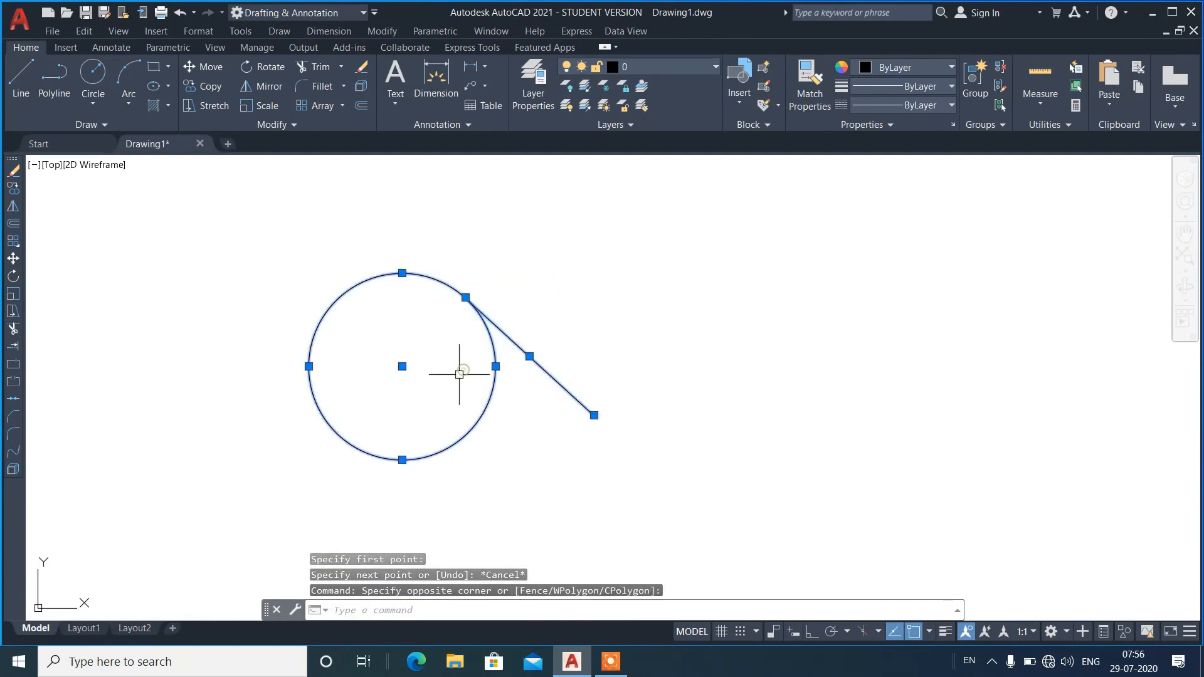
key("Delete")
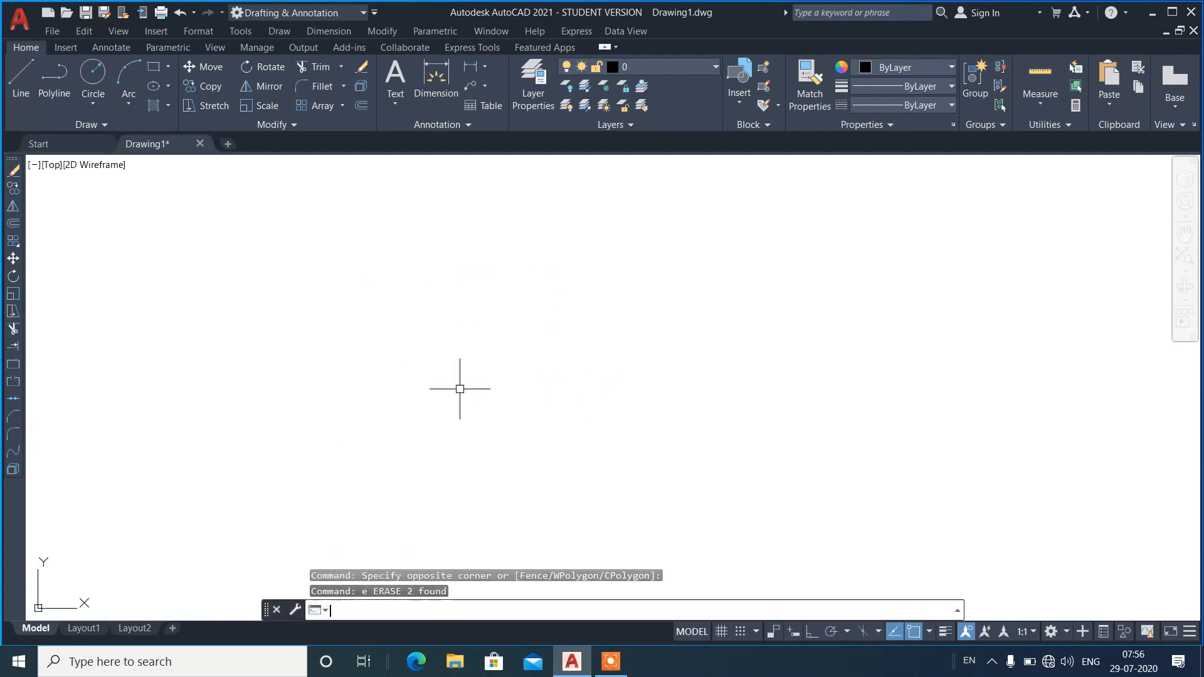
Draw a three-point arc bulging left and open toward the right.
type("a")
key("Return")
left_click(488, 440)
left_click(411, 365)
left_click(569, 268)
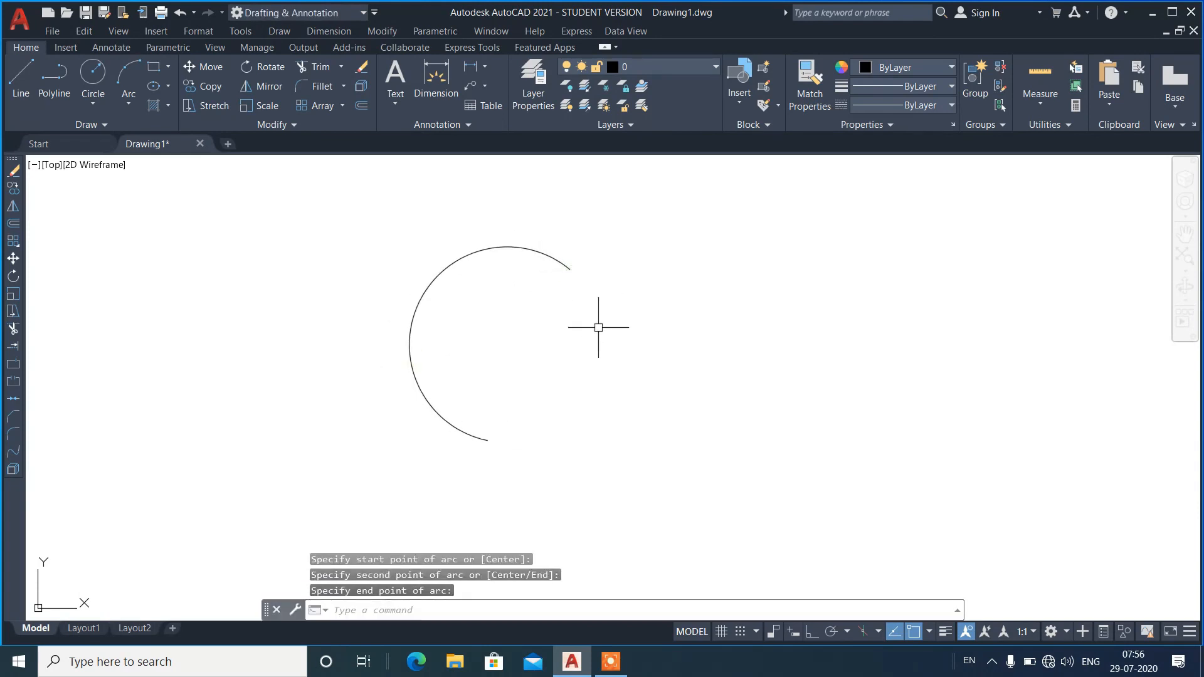
Examine the center and edge snap points of the arc using a trial line started to its left.
type("l")
key("Return")
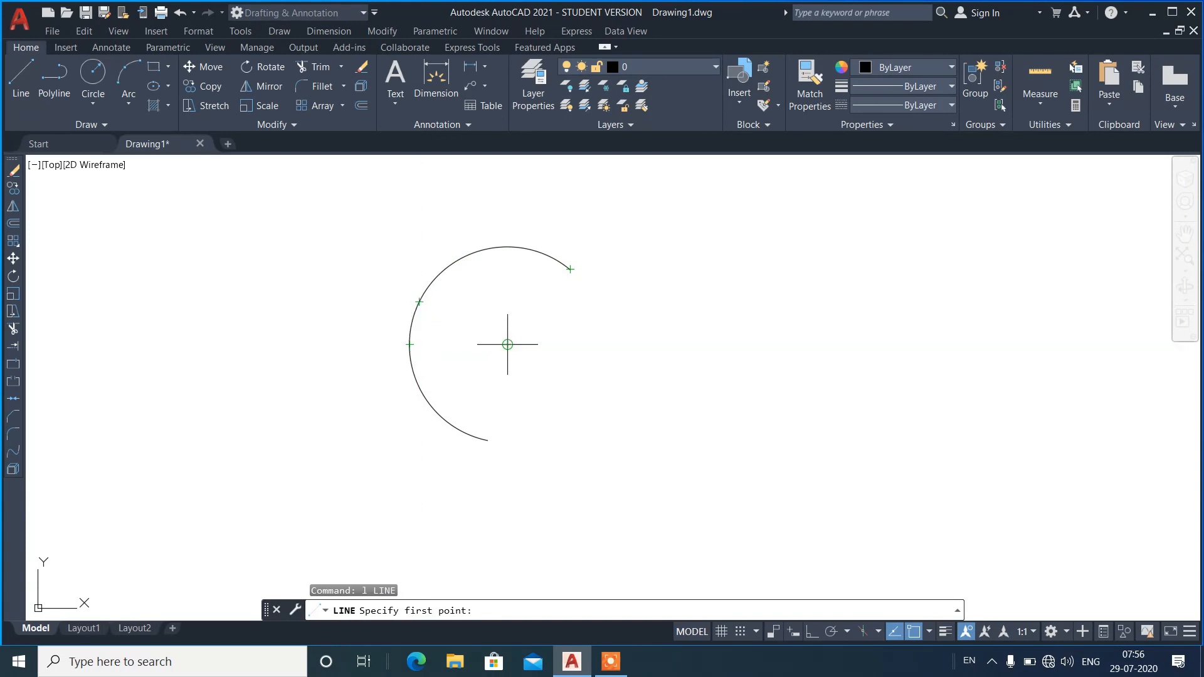
left_click(233, 372)
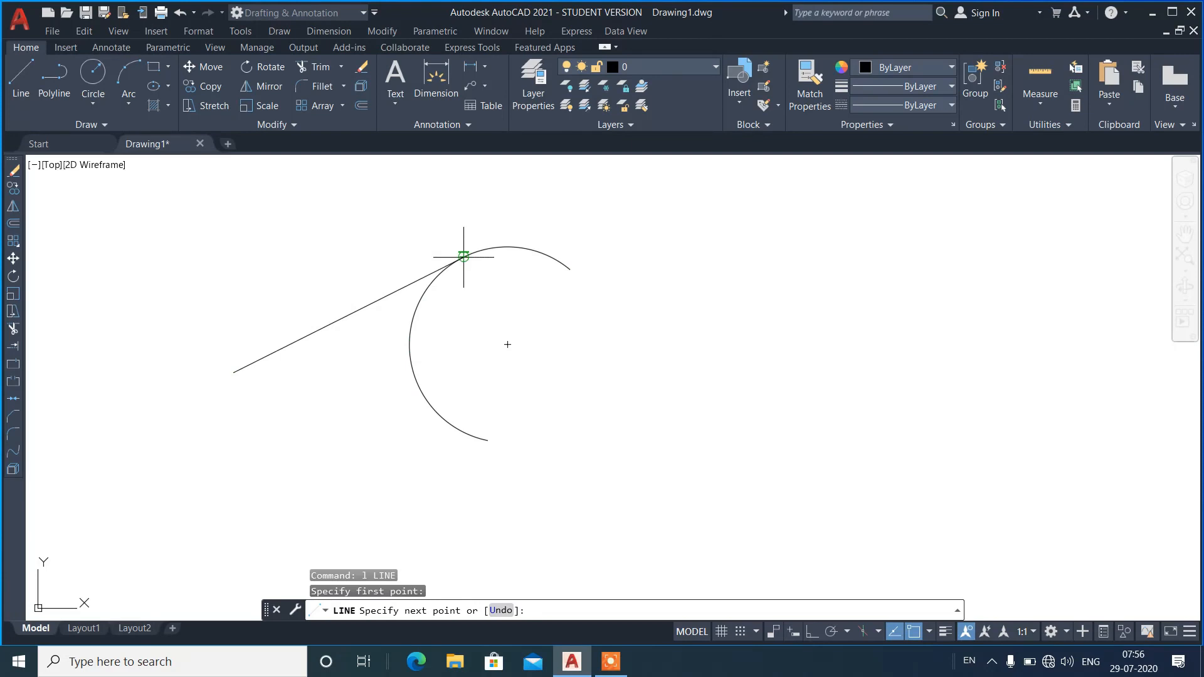
key("Escape")
Erase the arc.
left_click(521, 220)
left_click(465, 275)
key("Delete")
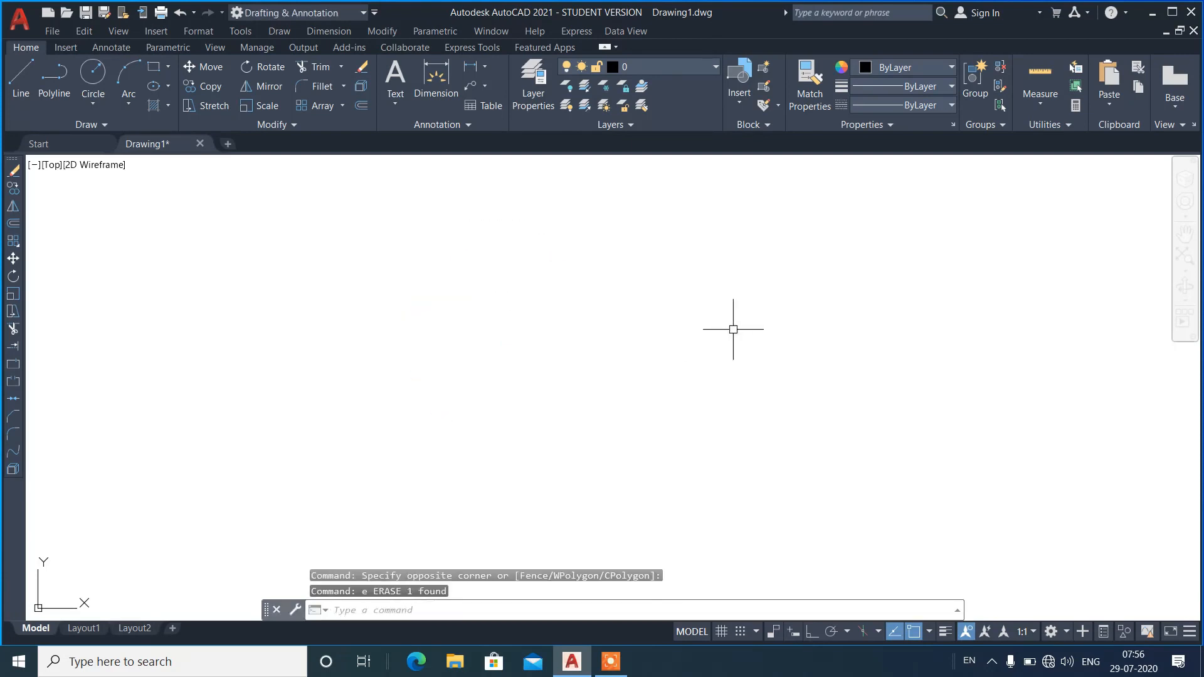
Draw an ellipse with a horizontal major axis using ortho mode, and a vertical half-axis of about 0.5.
type("el")
key("Return")
left_click(566, 355)
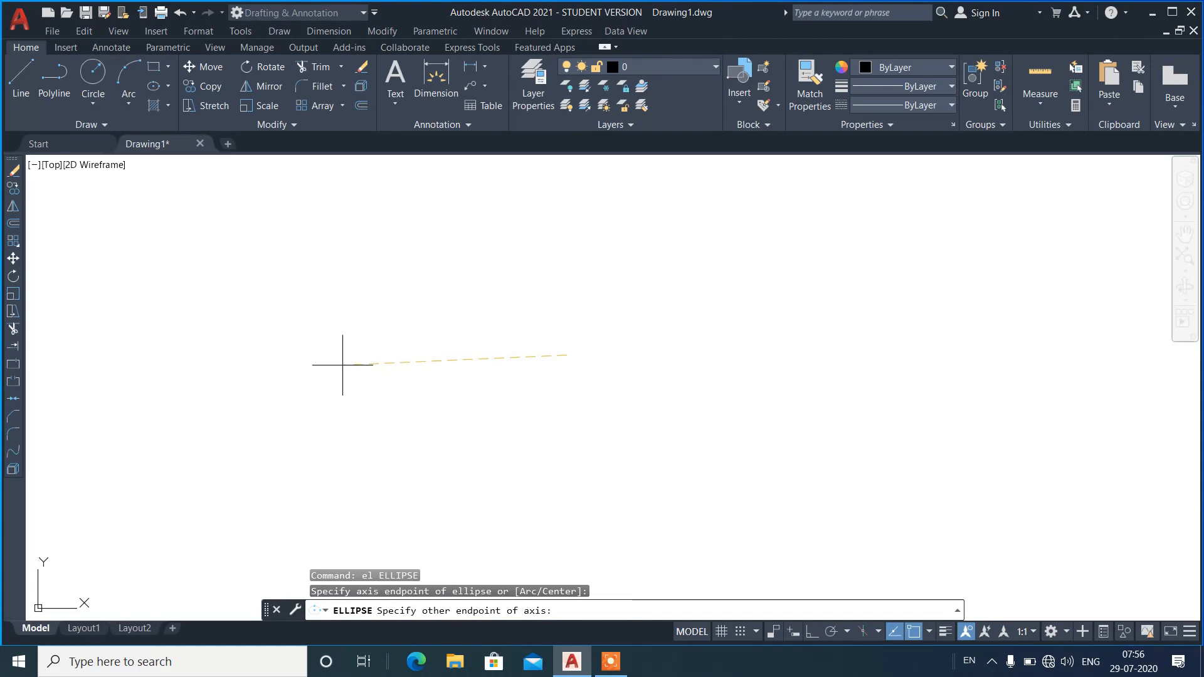
key("F8")
left_click(282, 346)
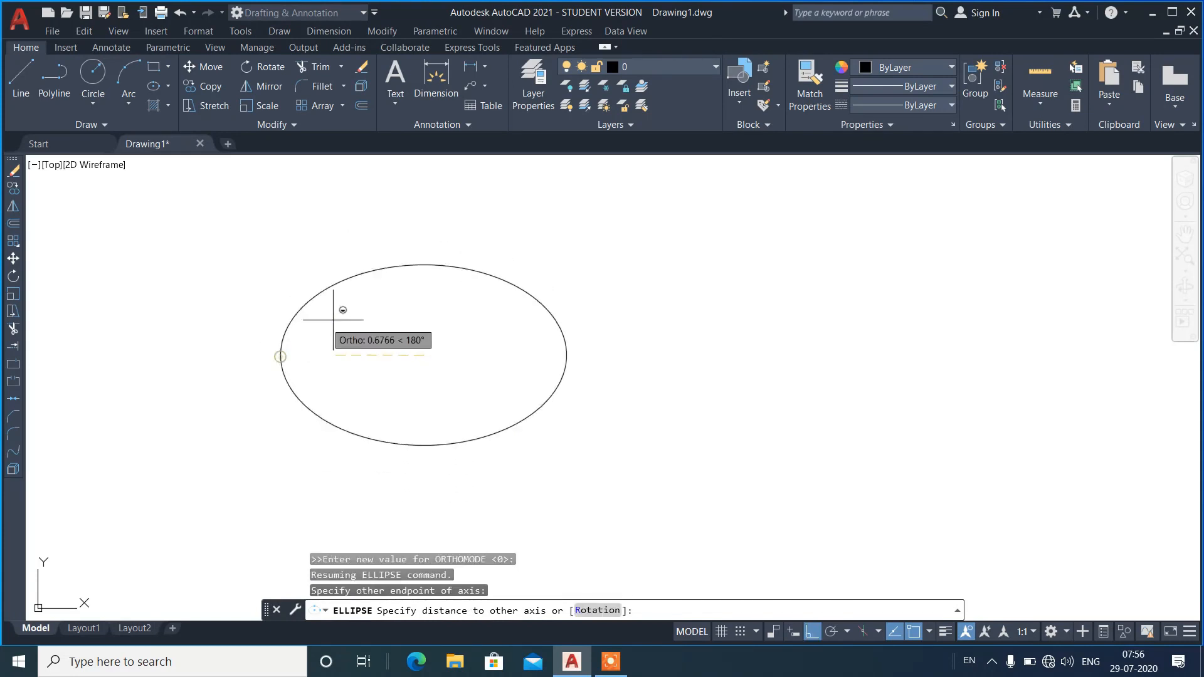
left_click(423, 282, "shift")
Examine the center and quadrant snap points of the ellipse with the Line command.
type("l")
key("Return")
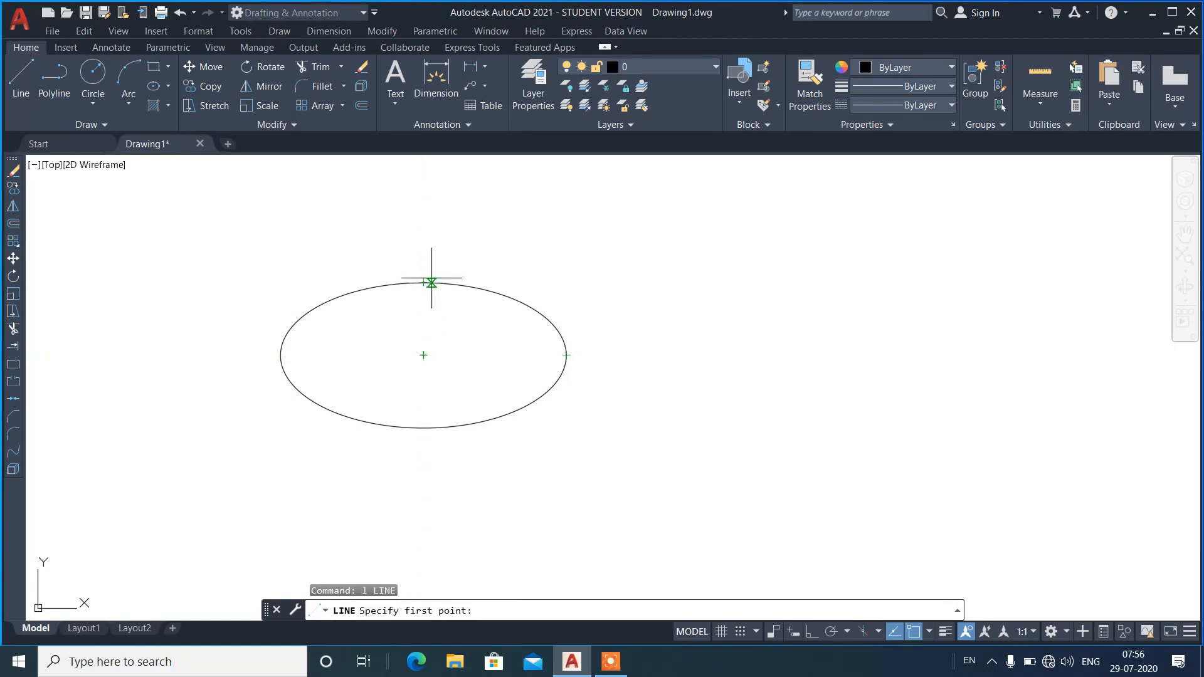
key("Escape")
Erase the ellipse.
left_click(551, 261)
left_click(407, 338)
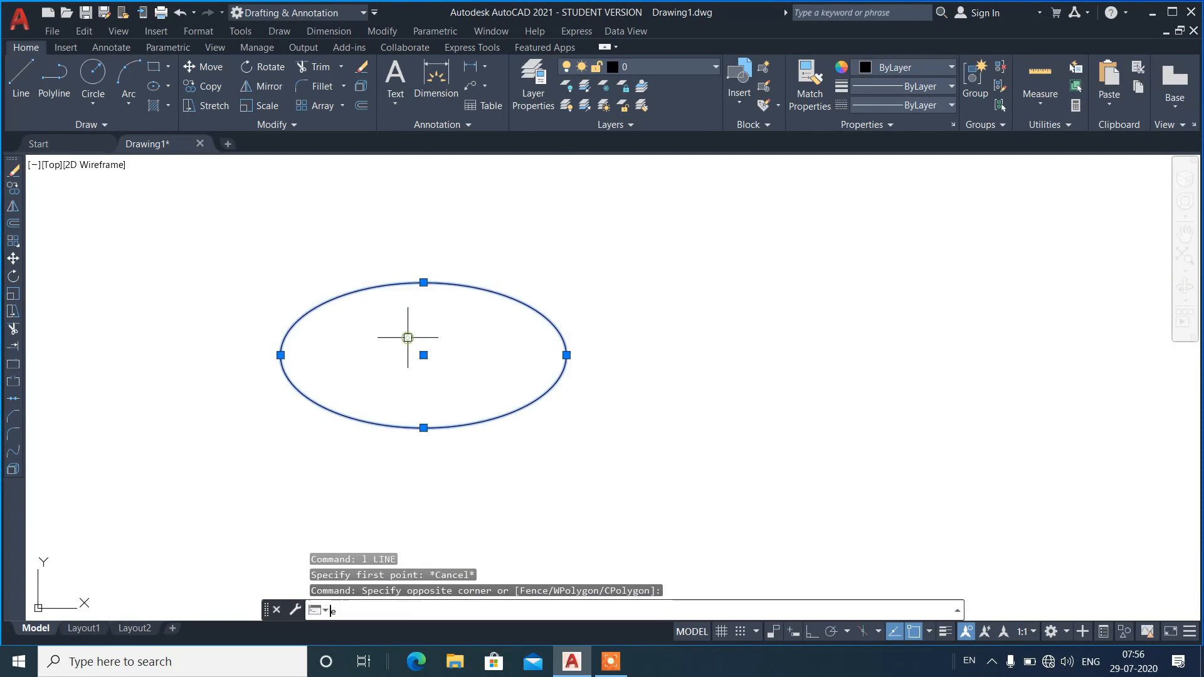
type("e")
key("Return")
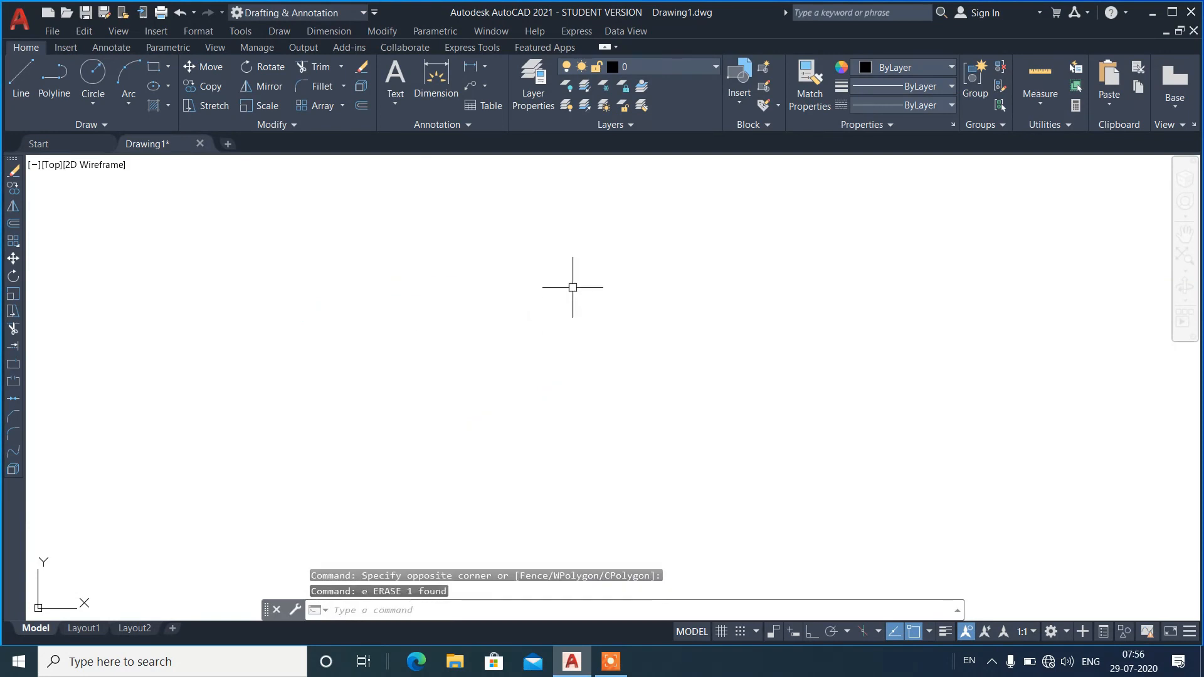
Draw two crossing lines, one nearly horizontal and one steeply sloping down to the right.
type("l")
key("Return")
left_click(281, 369)
left_click(586, 340)
key("Return")
key("Return")
left_click(319, 266)
left_click(462, 461)
key("Return")
key("Return")
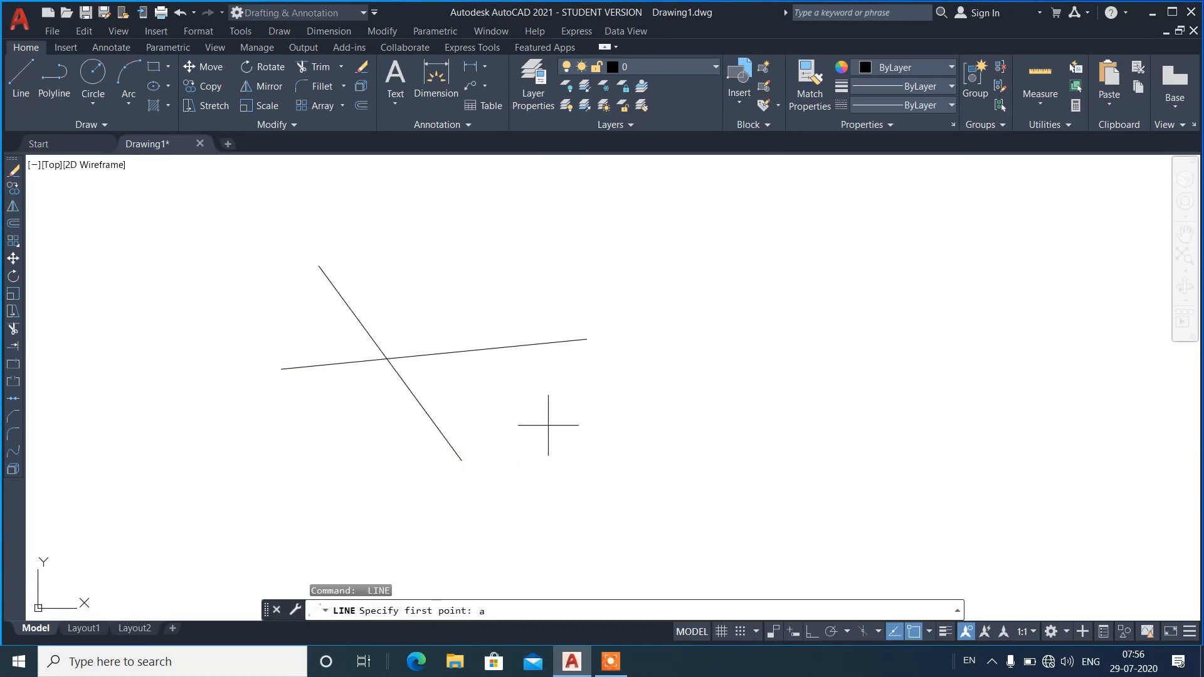
key("Escape")
Draw two three-point arcs, one crossing the right part of the near-horizontal line and one crossing both lines.
type("a")
key("Return")
left_click(541, 382)
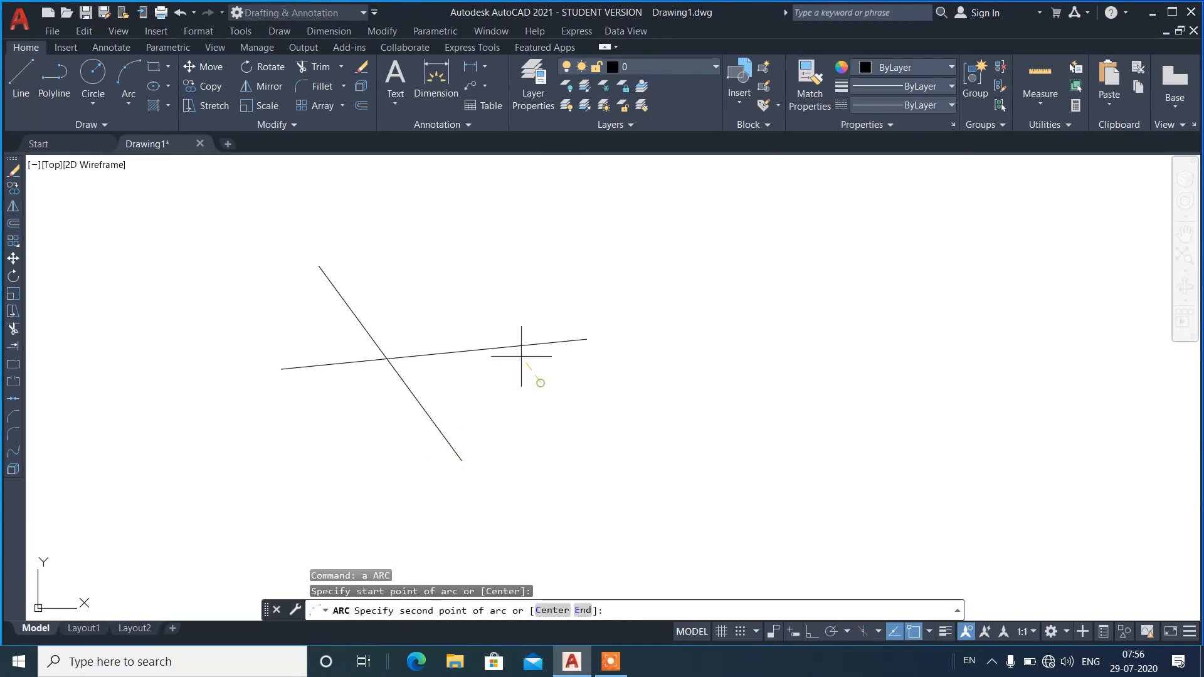
left_click(487, 282)
left_click(528, 218)
type("a")
key("Return")
left_click(287, 421)
left_click(444, 401)
left_click(430, 292)
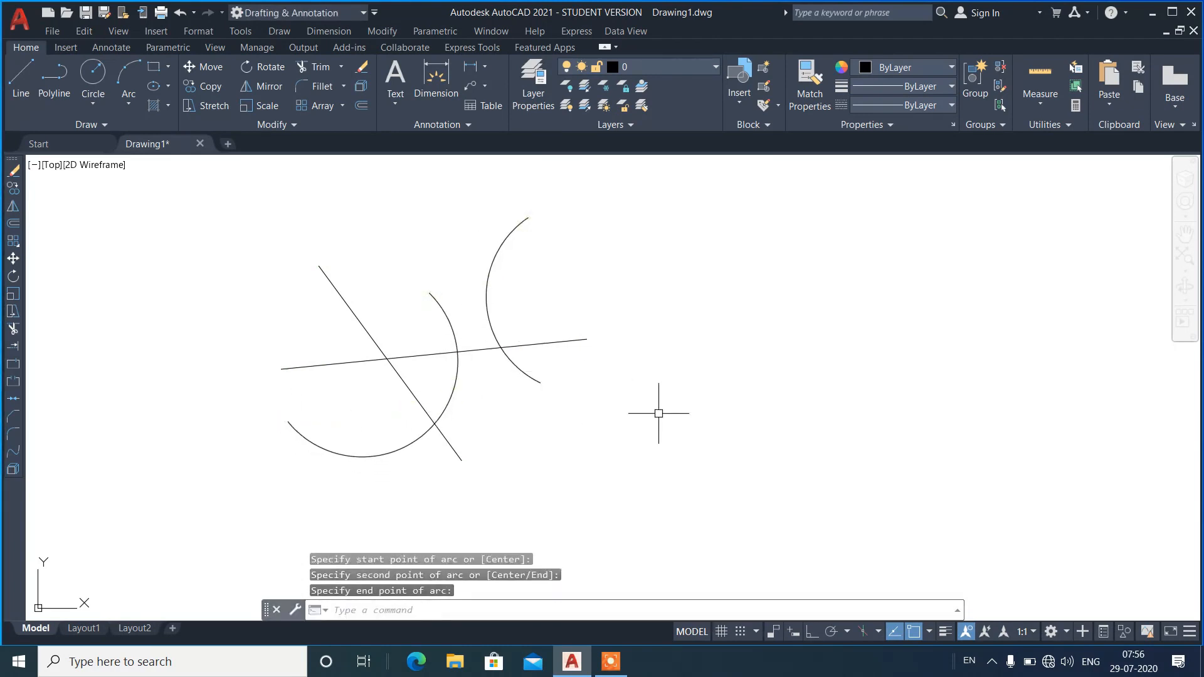
Examine the intersection snaps on the lines and arcs with the Line command, and erase all four objects.
key("Return")
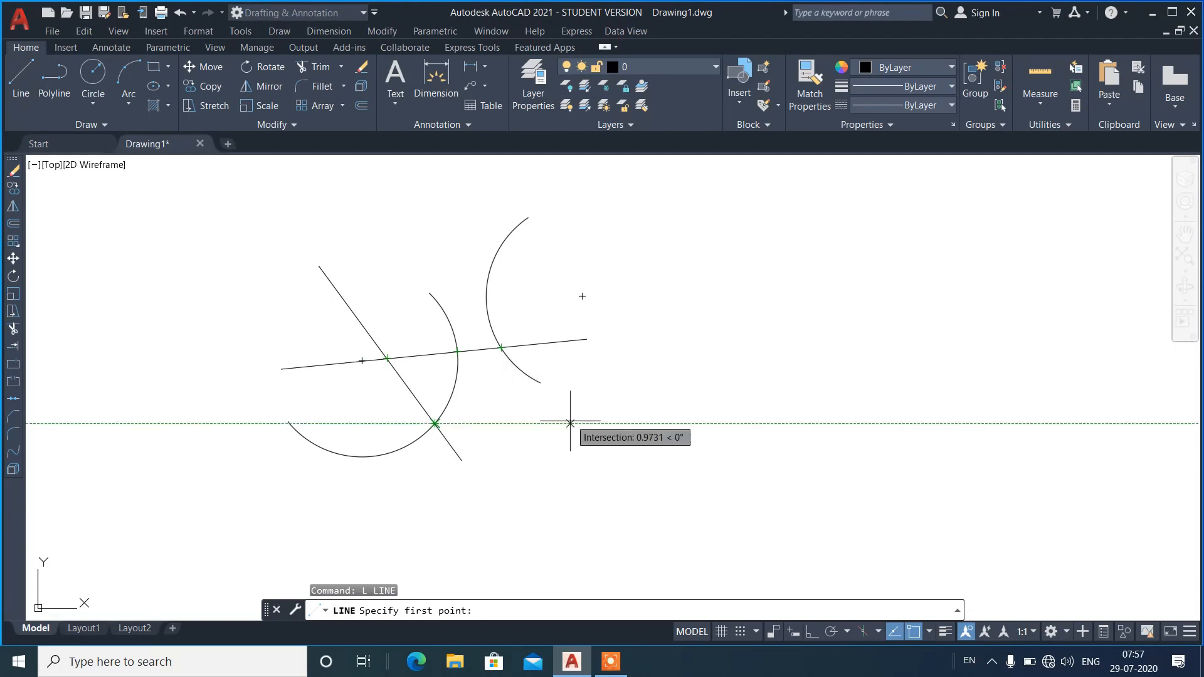
key("Escape")
left_click(597, 458)
left_click(341, 341)
type("e")
key("Return")
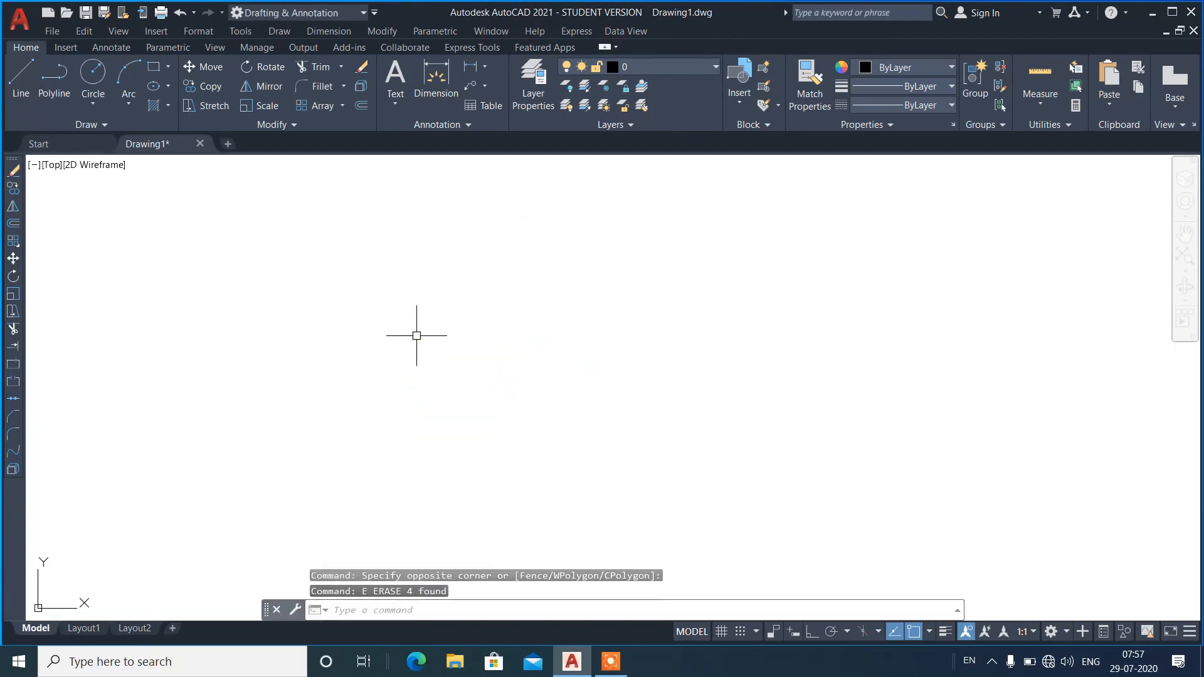
Draw a horizontal line with ortho mode on.
type("l")
key("Return")
left_click(301, 391)
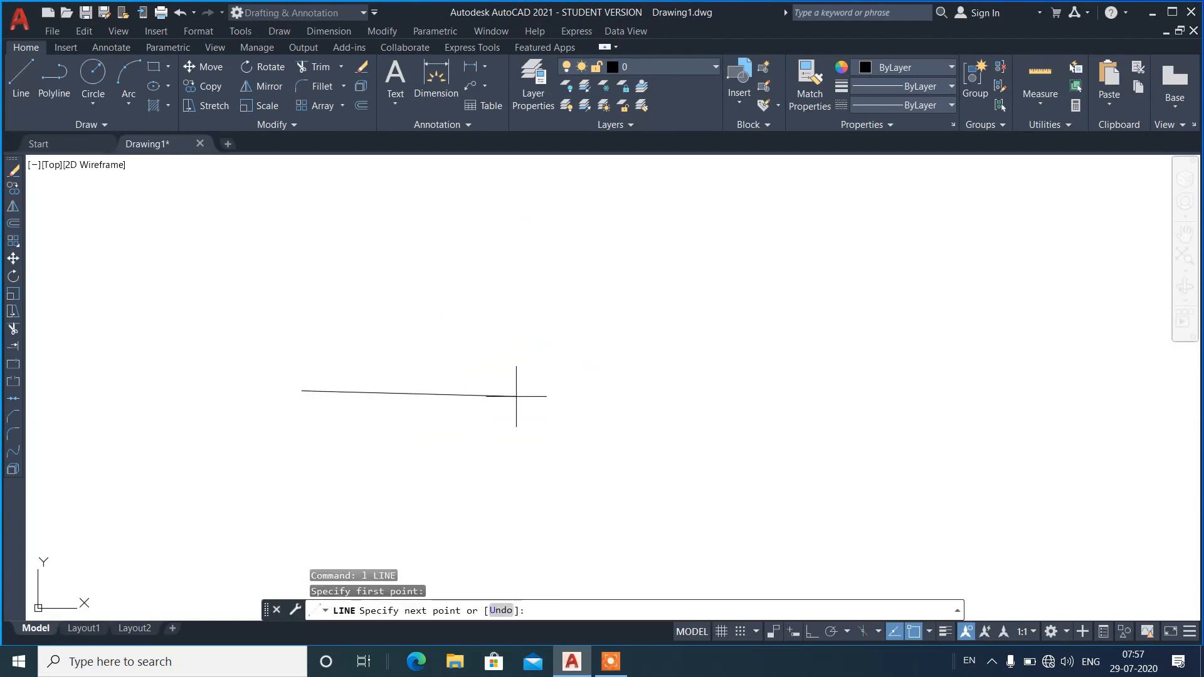
key("F8")
left_click(640, 489)
key("Return")
key("Return")
Draw a line sloping down to the right above the horizontal one with ortho off, undoing the first endpoint and placing it lower.
left_click(283, 252)
key("F8")
left_click(572, 260)
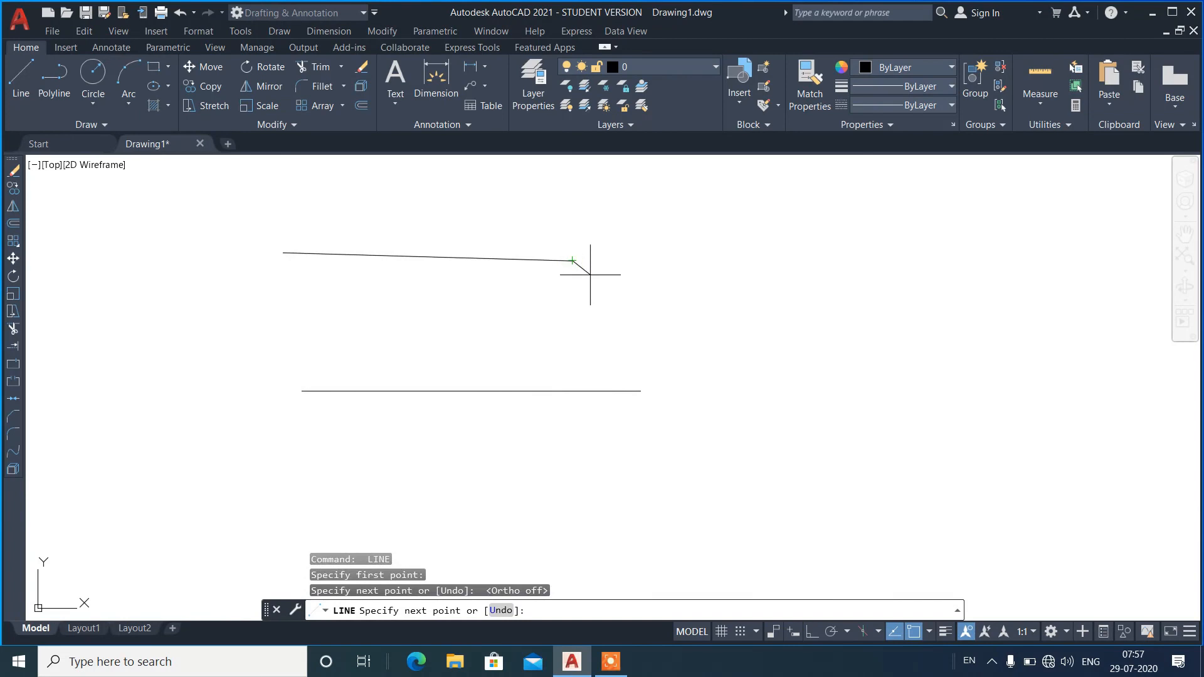
type("u")
key("Return")
left_click(593, 303)
key("Return")
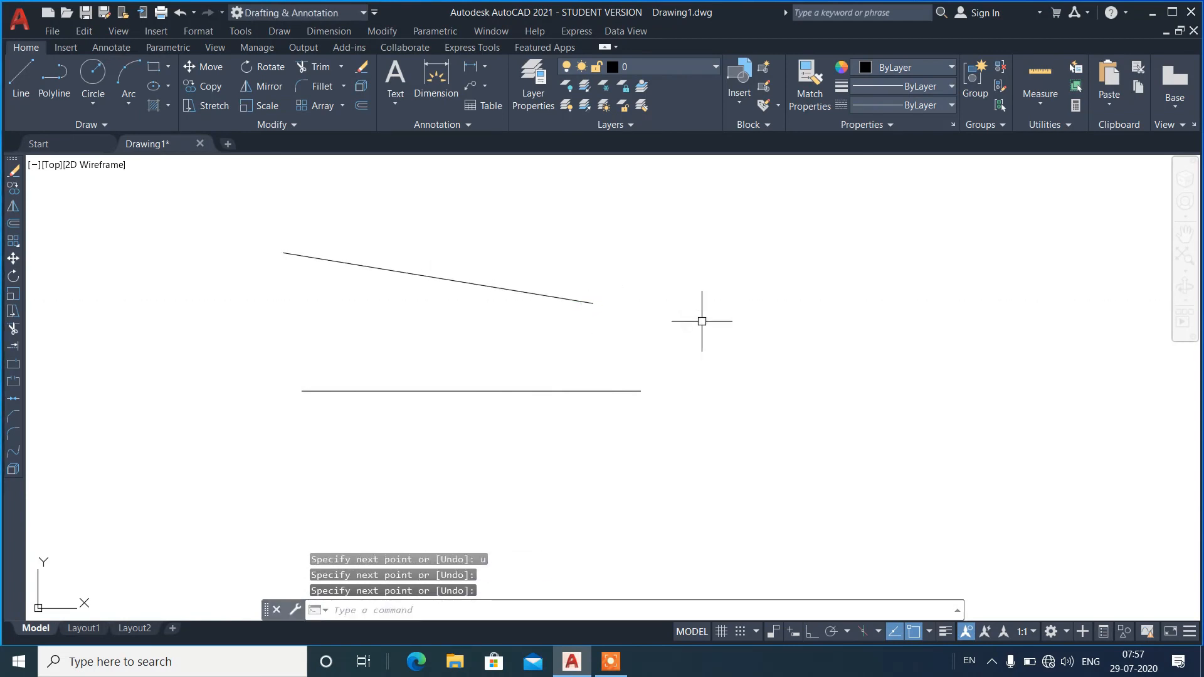
Examine the extension snap beyond the right ends of both lines with the Line command.
type("l")
key("Return")
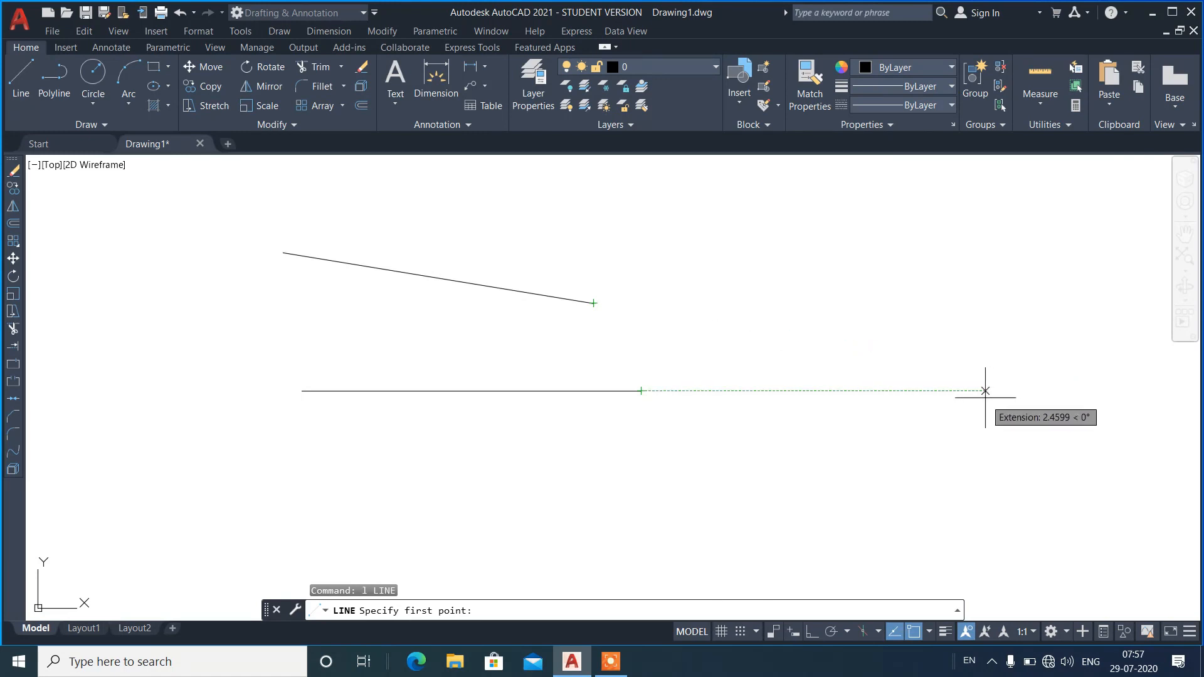
key("Escape")
Erase both the sloping and the horizontal line.
left_click(638, 264)
left_click(469, 461)
type("e")
key("Return")
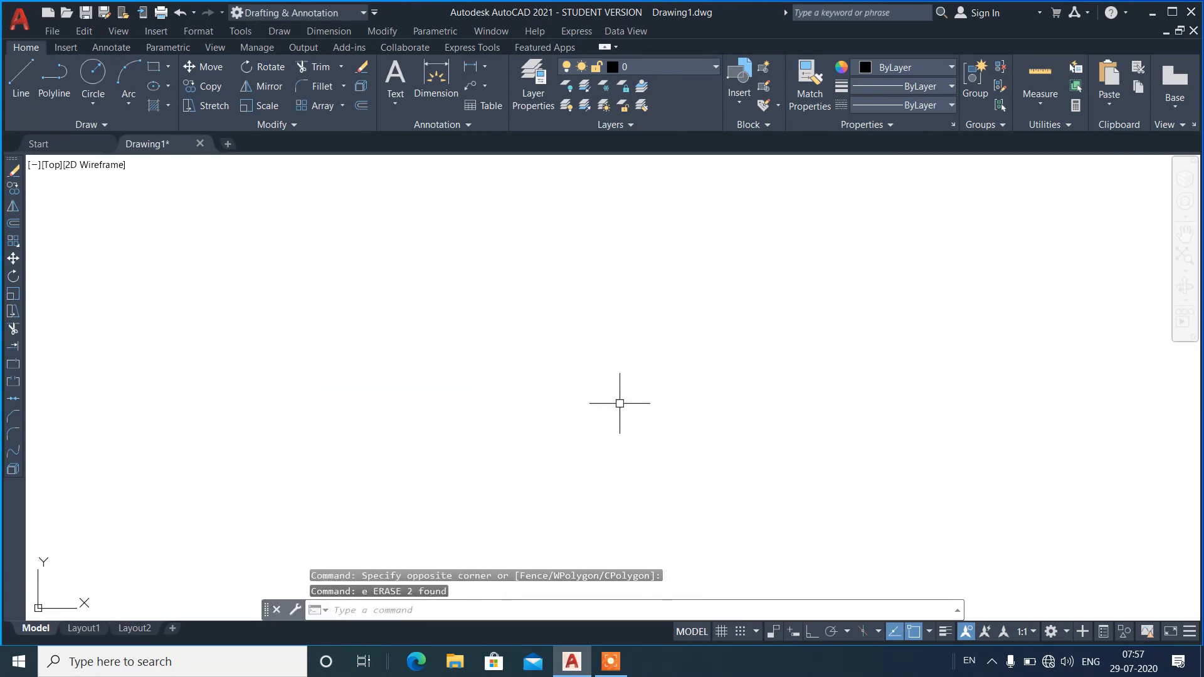
Place a single point in the left half of the empty drawing.
left_click(276, 32)
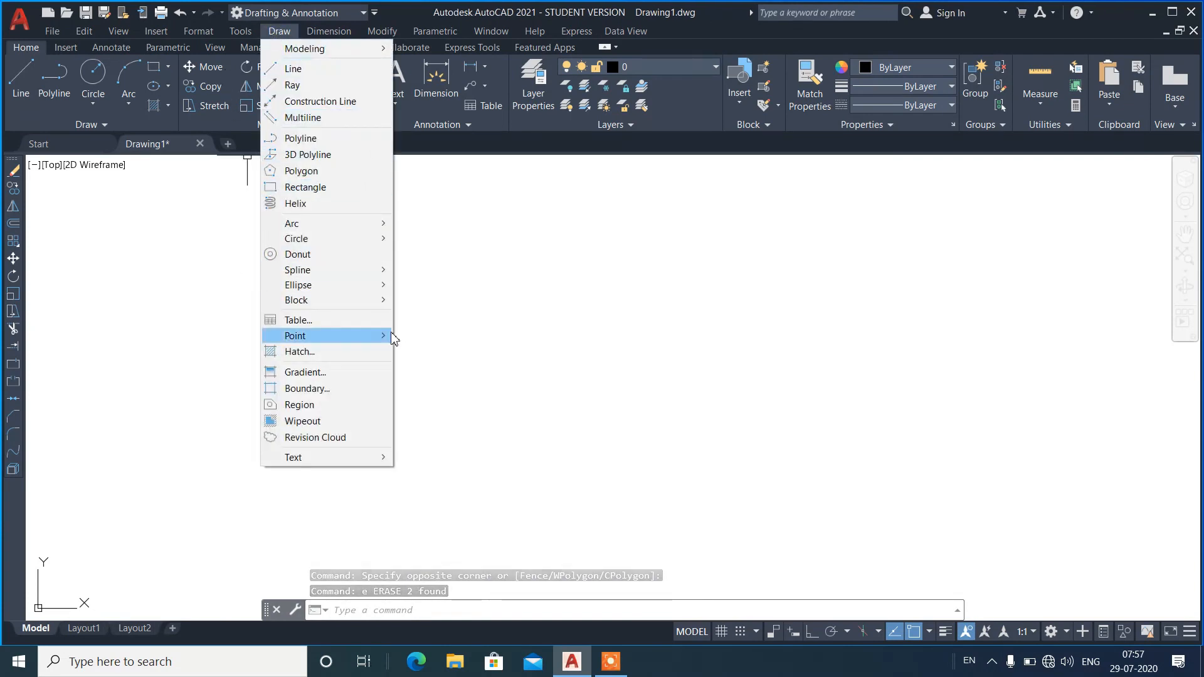
mouse_move(395, 336)
left_click(449, 337)
left_click(351, 326)
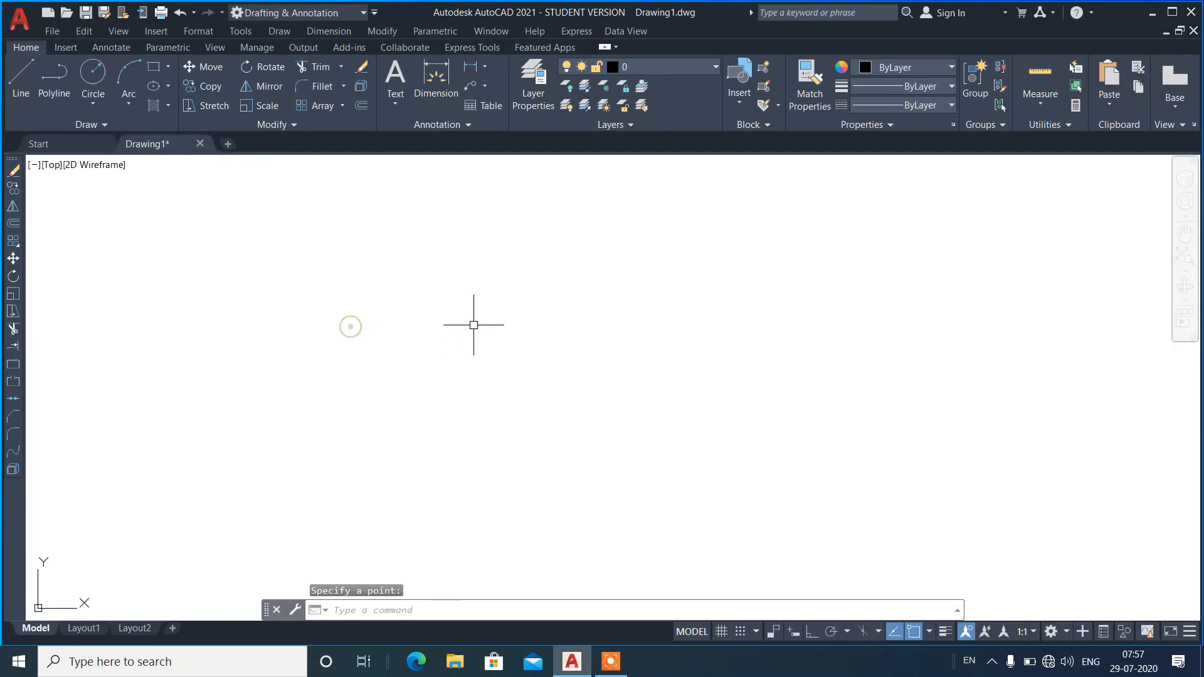
Set the point style to the circle with a diagonal cross through it, keeping the size relative to the screen.
left_click(199, 31)
left_click(263, 263)
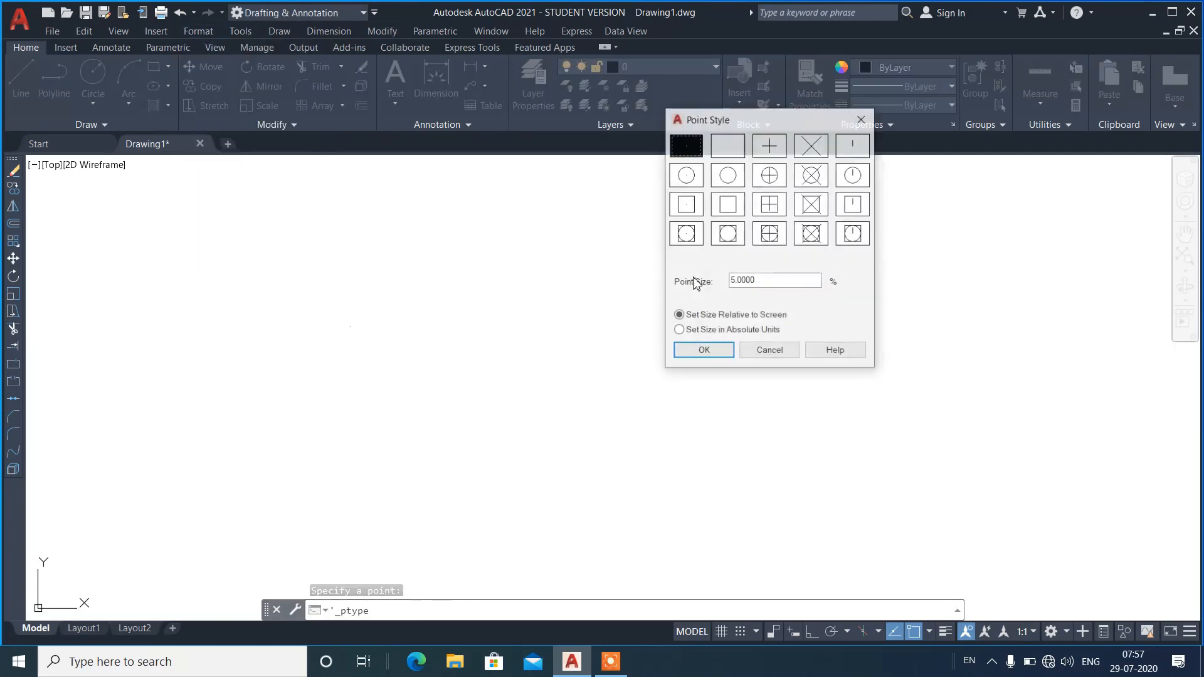
left_click(809, 182)
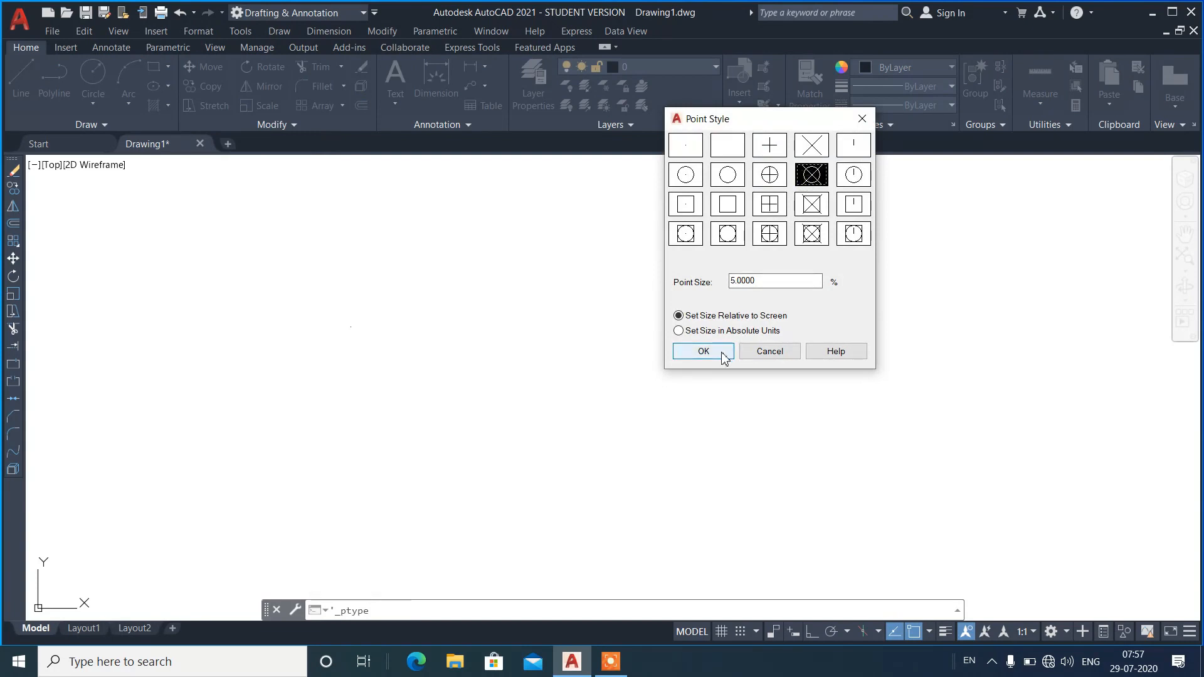
left_click(722, 352)
Examine the node snap on the point with the Line command.
type("l")
key("Return")
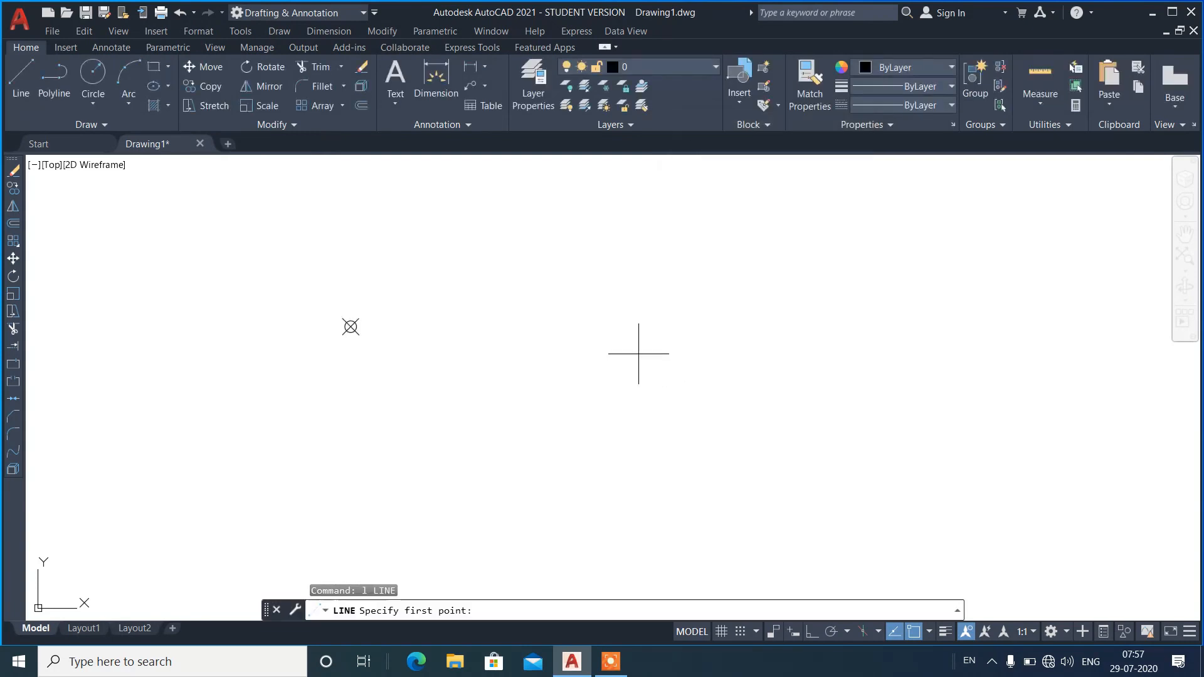
left_click(351, 326)
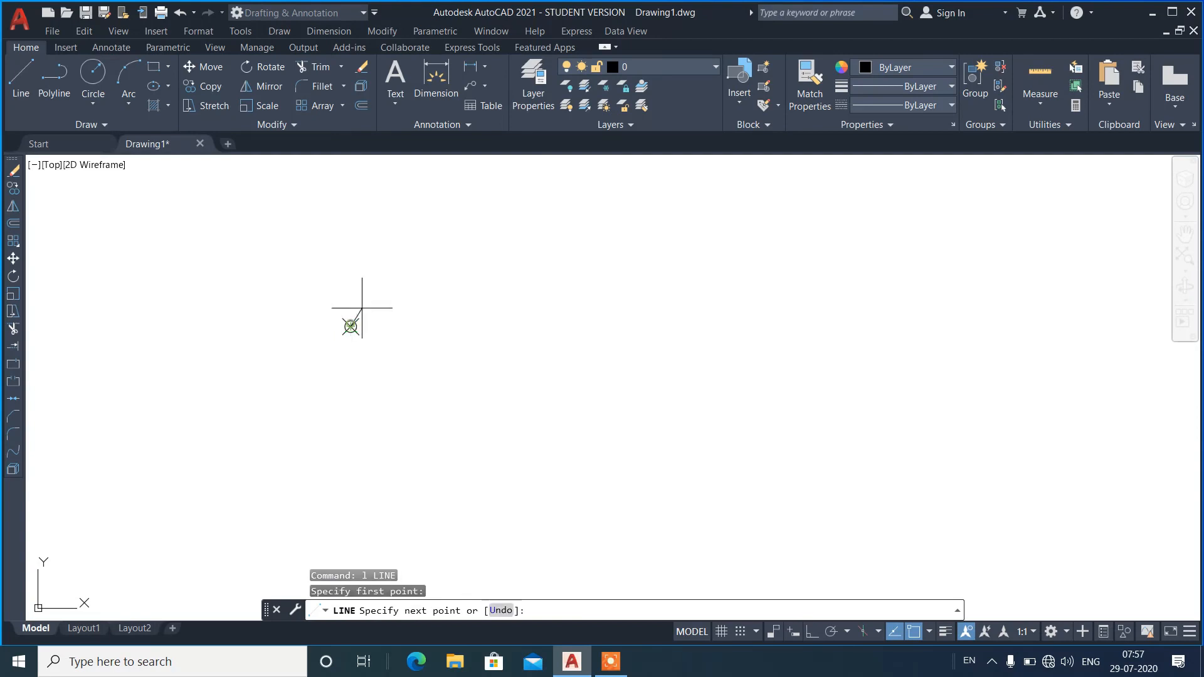
key("Escape")
Erase the point.
left_click(379, 271)
left_click(325, 328)
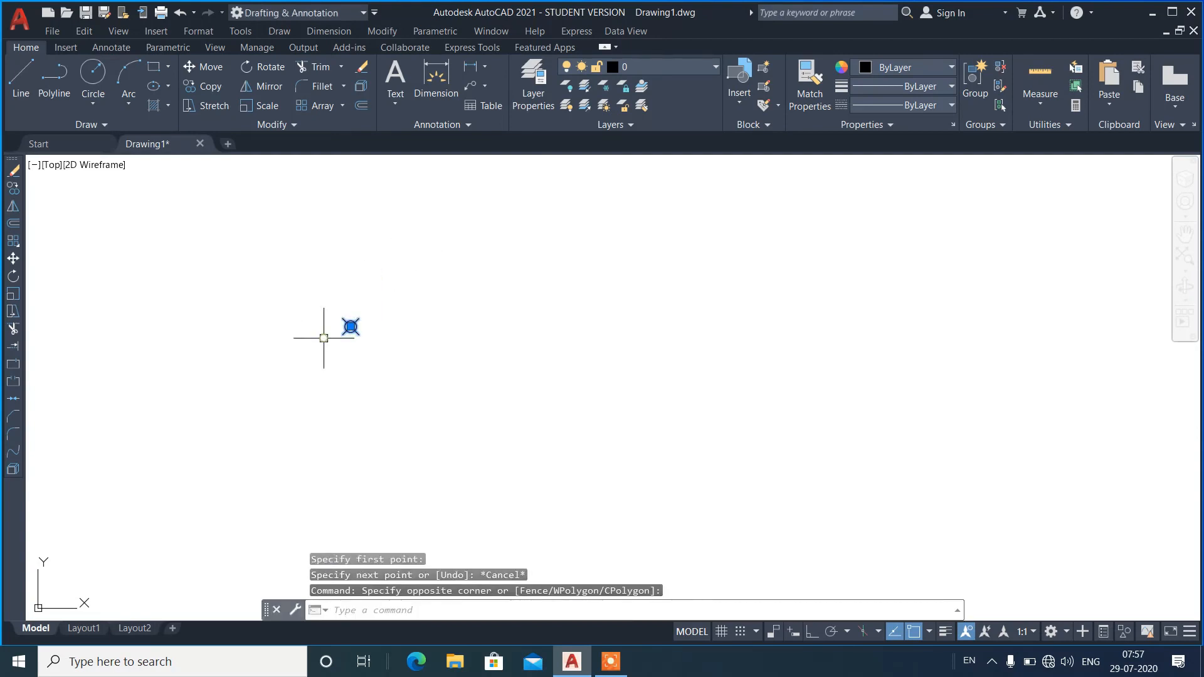
type("e")
key("Return")
Draw a line sloping up to the right with ortho off.
type("l")
key("Return")
left_click(294, 418)
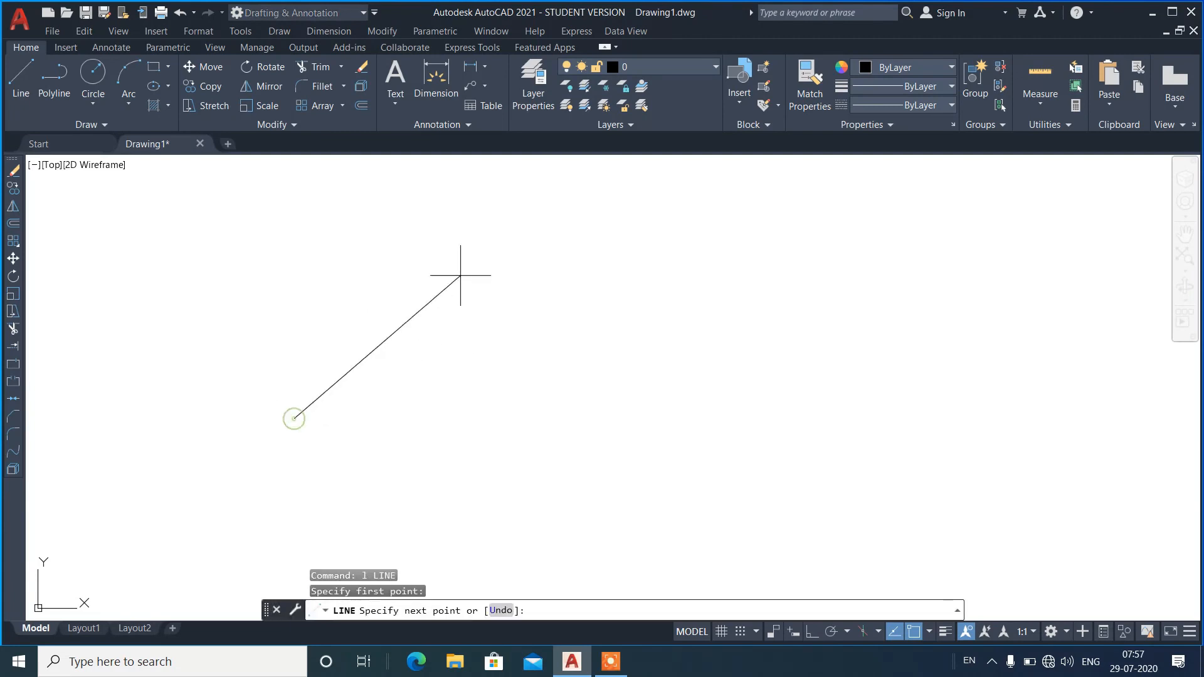
left_click(468, 253)
key("Return")
key("Return")
Draw a line from the upper left that meets the sloping line at its perpendicular snap.
left_click(220, 251)
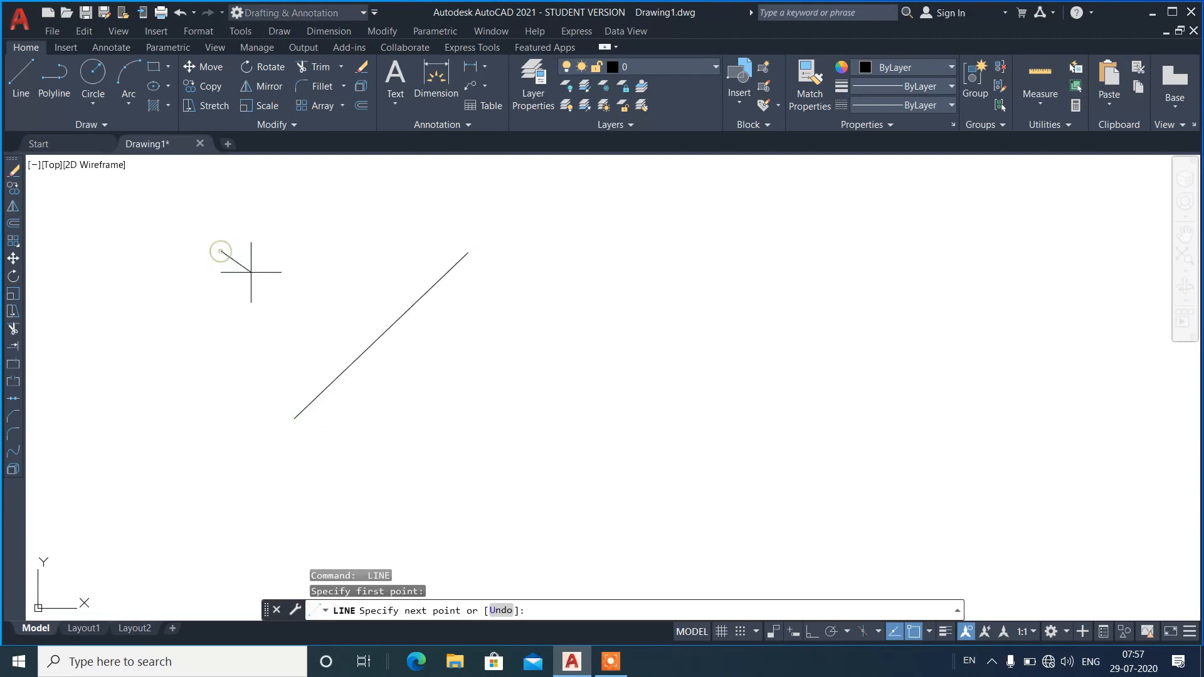
left_click(339, 375)
key("Return")
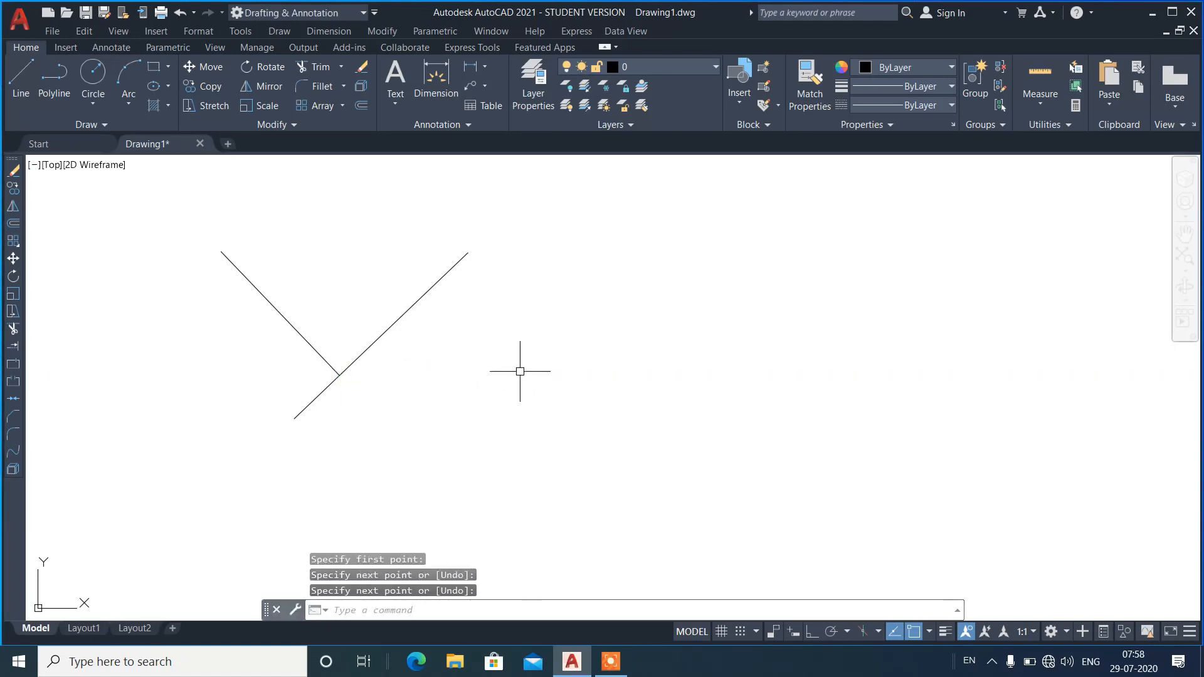
Draw a line from the lower right that meets the sloping line at its perpendicular snap near its upper end.
key("Return")
left_click(531, 388)
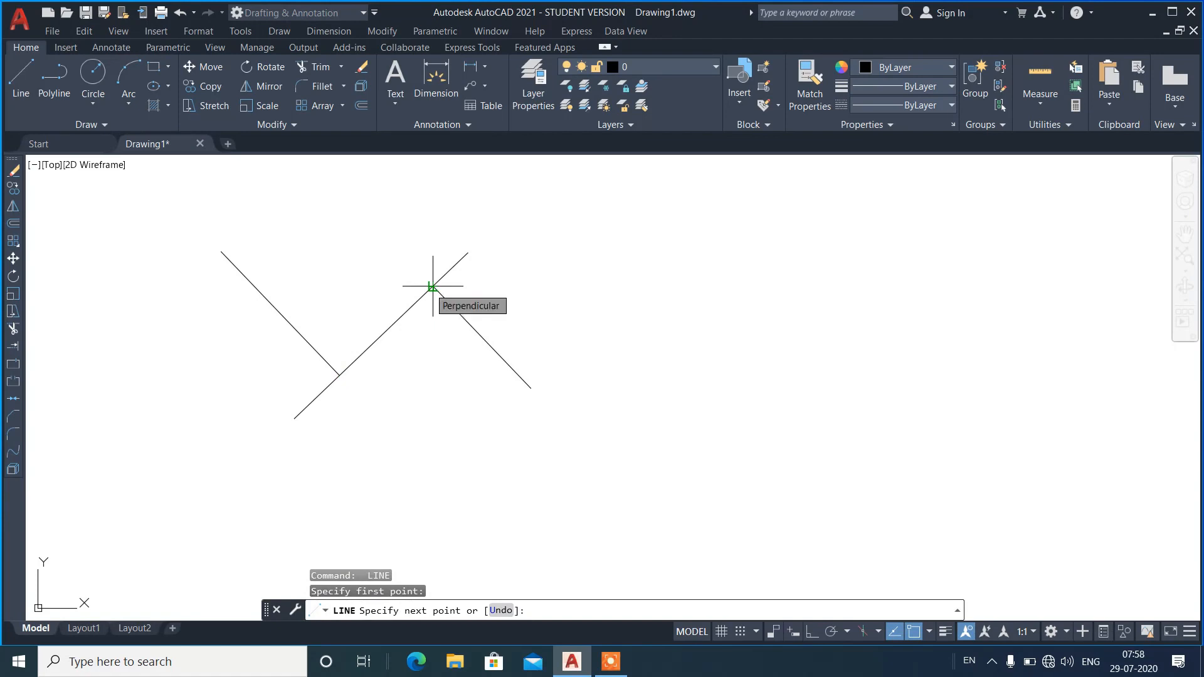
left_click(432, 287)
key("Return")
Erase the sloping line and its two perpendicular lines.
left_click(529, 250)
left_click(236, 430)
type("e")
key("Return")
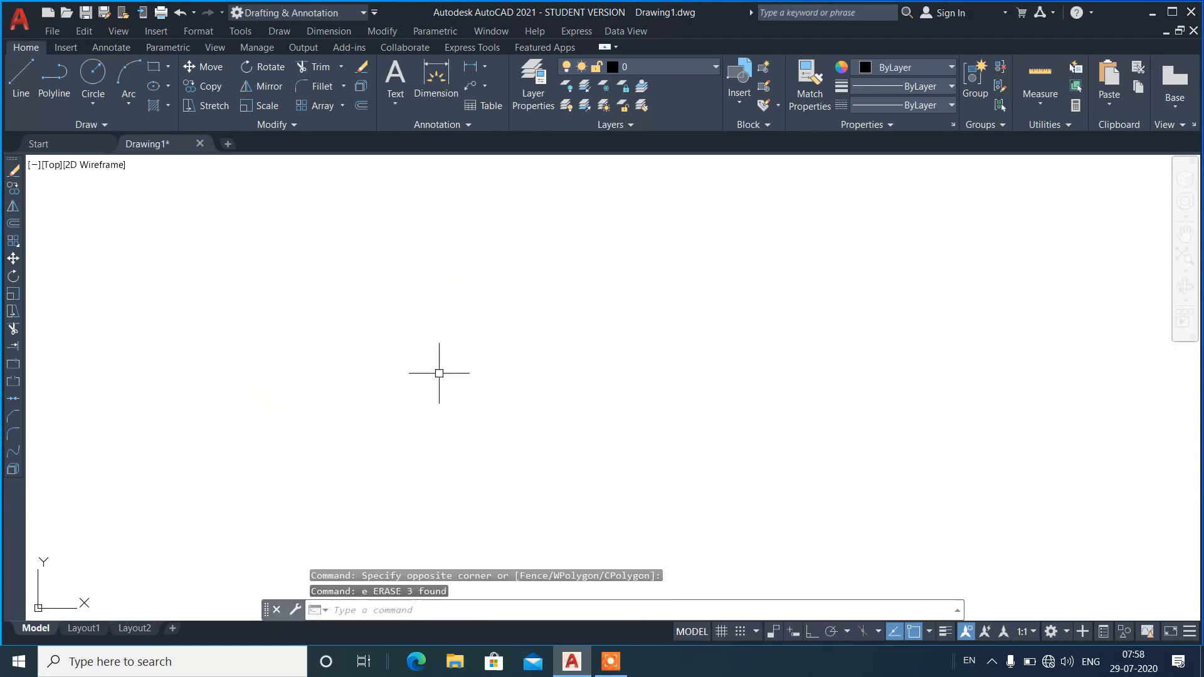
Draw a horizontal line in the empty drawing, constraining its direction with ortho mode.
type("l")
key("Return")
left_click(345, 432)
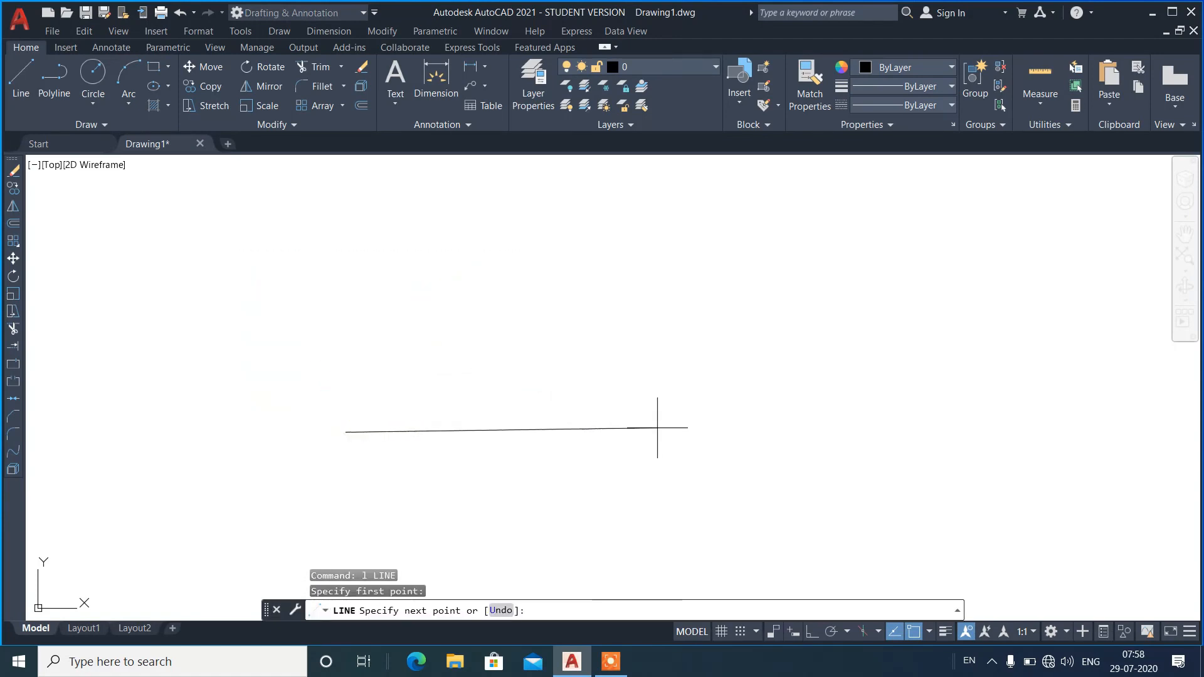
key("F8")
left_click(671, 433)
key("Return")
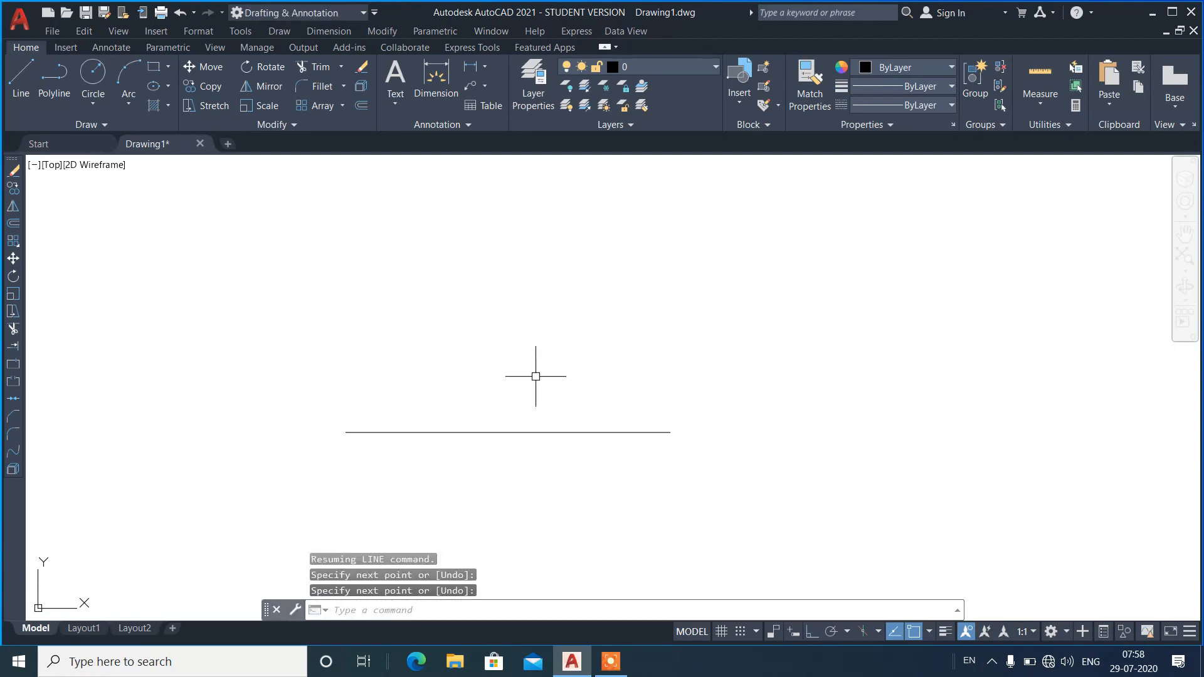
Draw a line about 2.33 units long above the horizontal one, using the parallel snap (par) referenced to the lower line.
type("l")
key("Return")
left_click(346, 338)
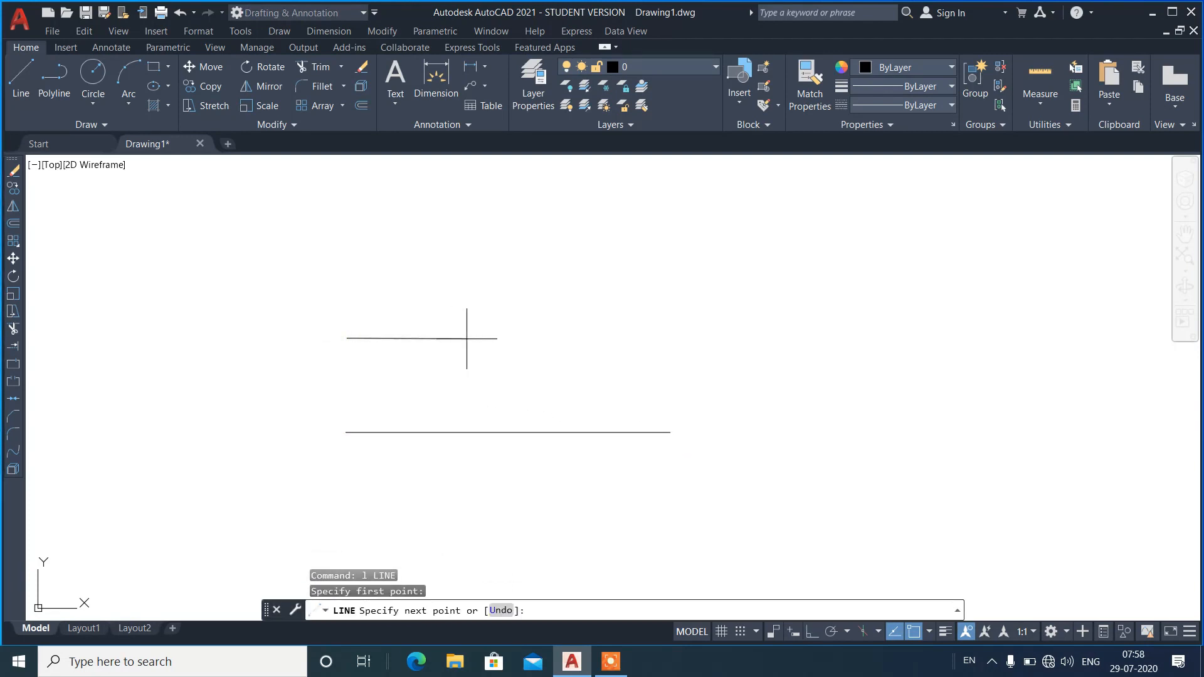
type("par")
key("Return")
mouse_move(670, 432)
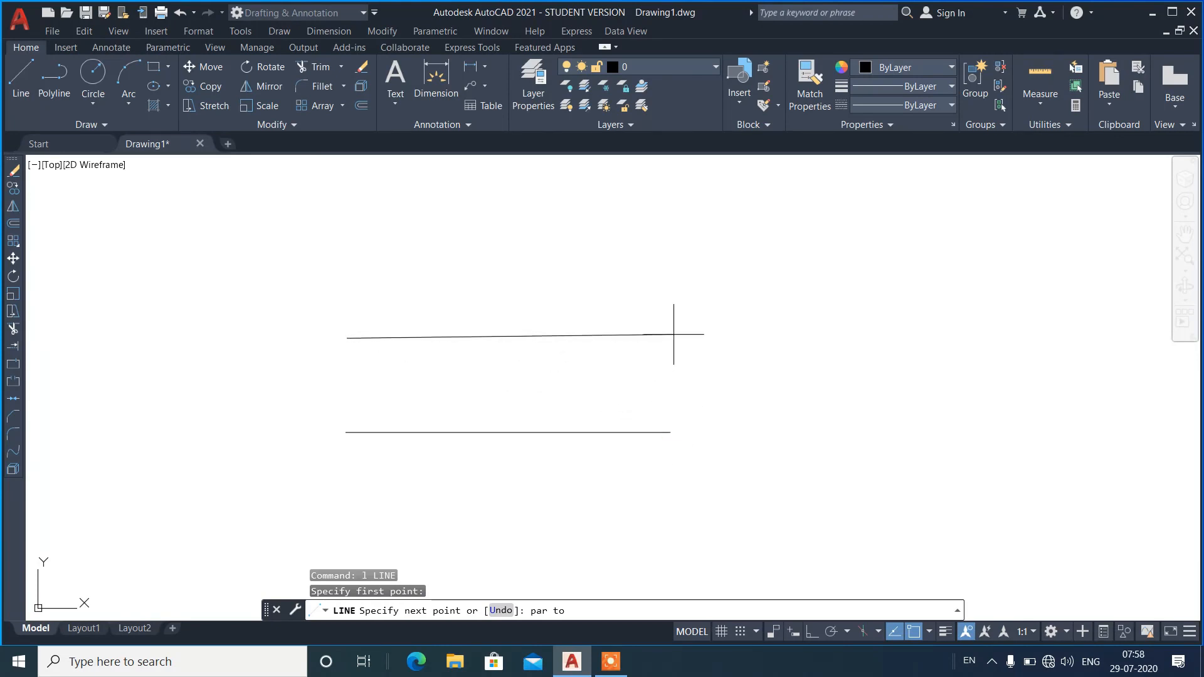
type("par")
key("Return")
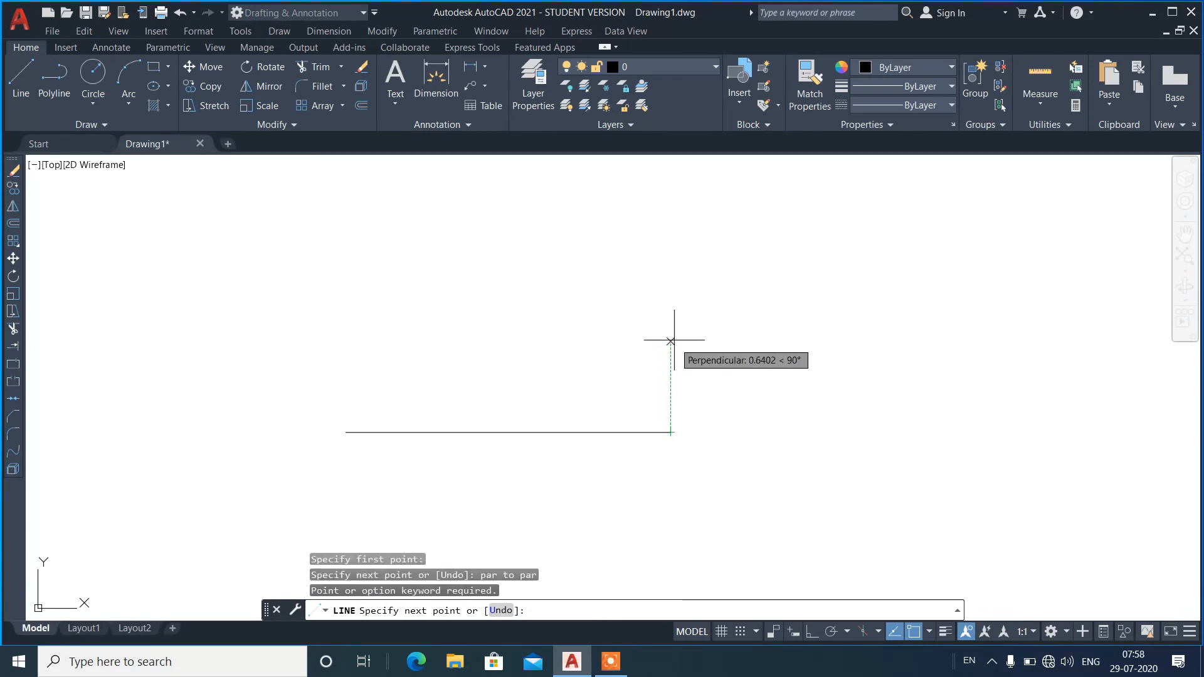
type("par to")
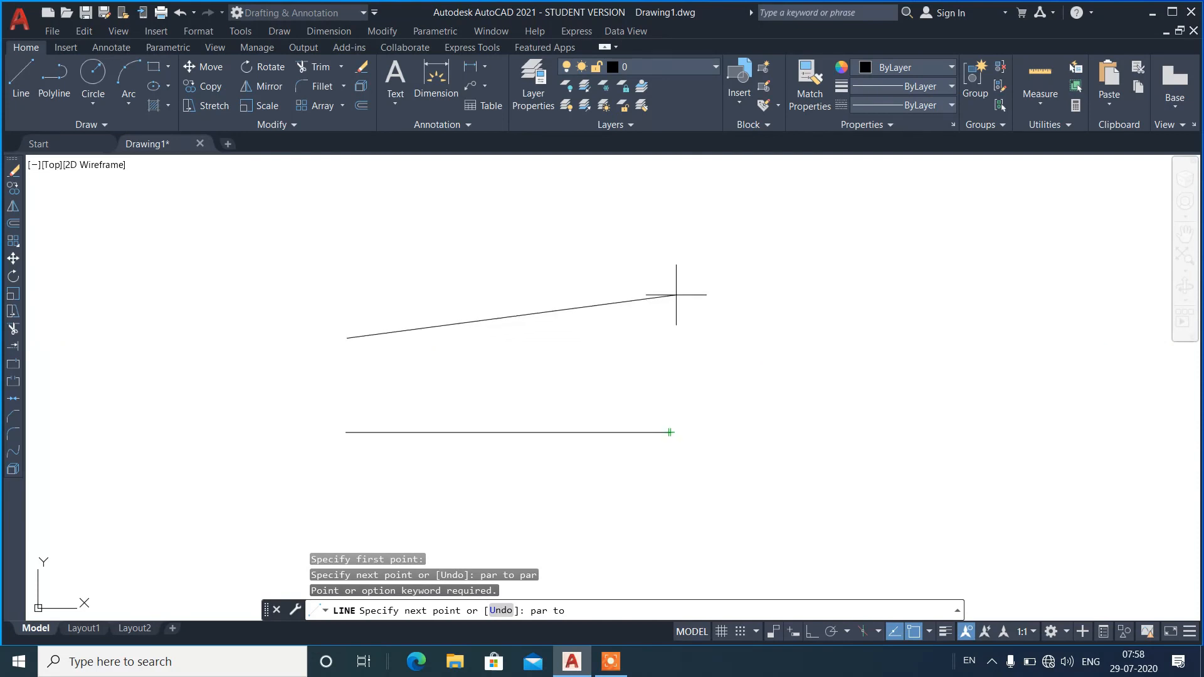
left_click(672, 338)
key("Escape")
Erase both horizontal lines.
left_click(652, 311)
left_click(570, 446)
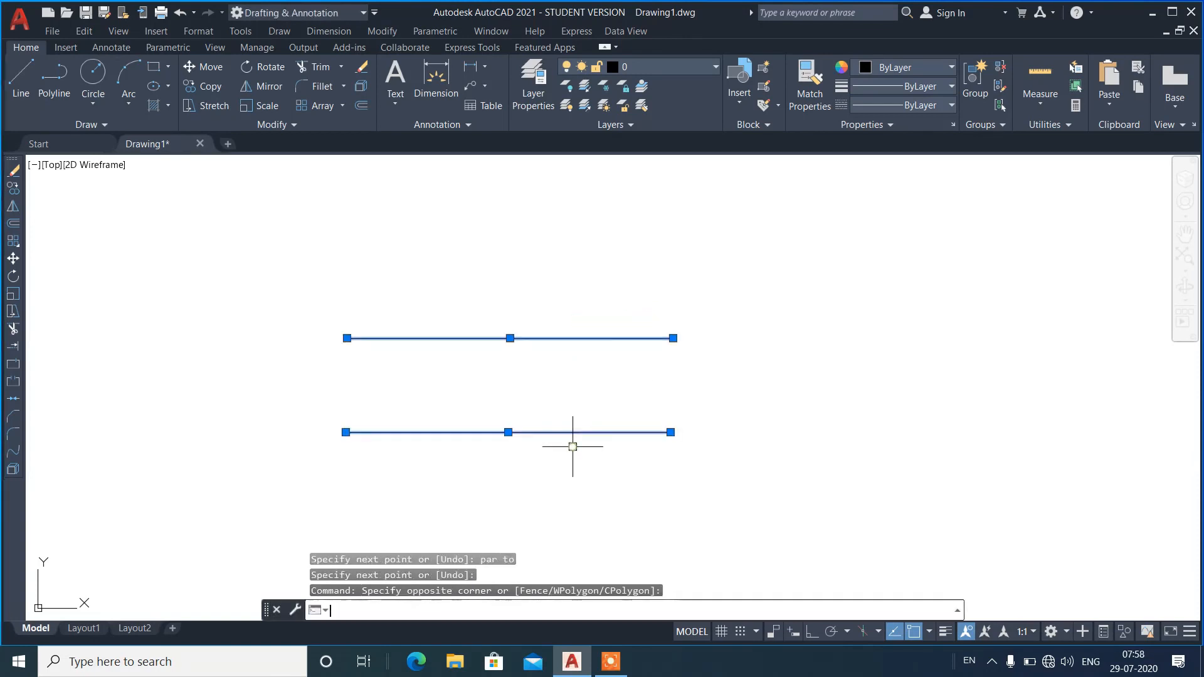
type("e")
key("Return")
Draw a line rising steeply to the right in the middle of the drawing area.
type("l")
key("Return")
left_click(465, 457)
left_click(612, 282)
key("Return")
Draw a line about 1.55 units long to the right of the inclined line, using the parallel snap (par) referenced to it.
type("l")
key("Return")
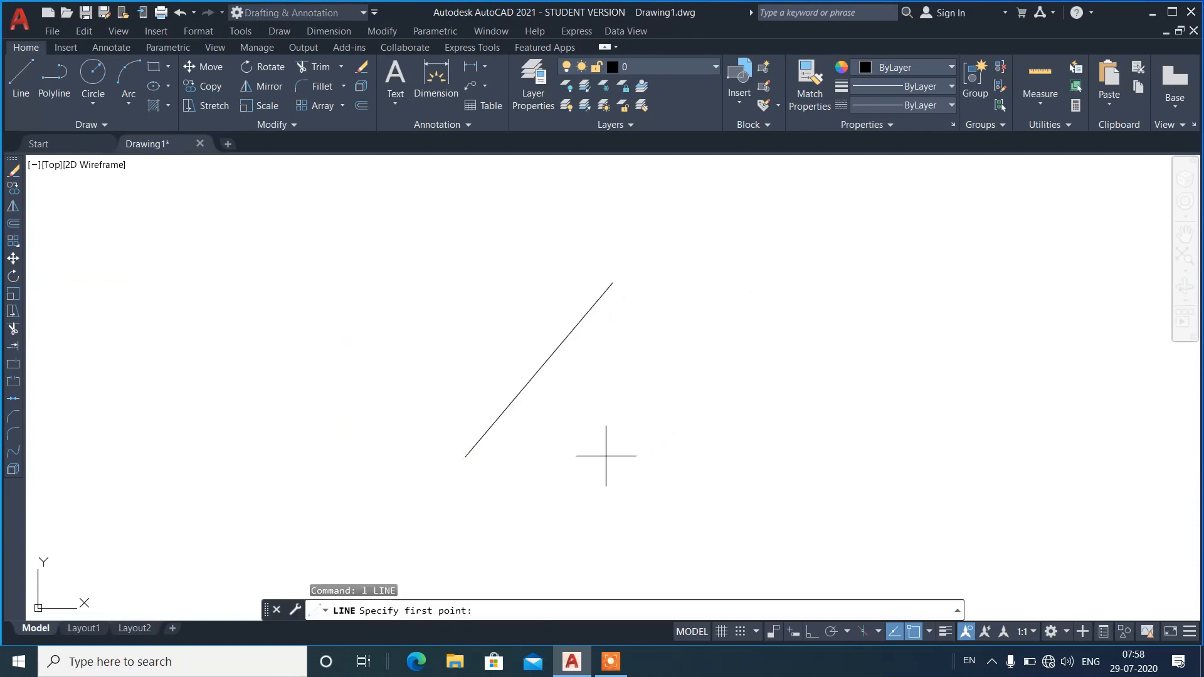
left_click(528, 486)
type("pa")
type("r")
key("Return")
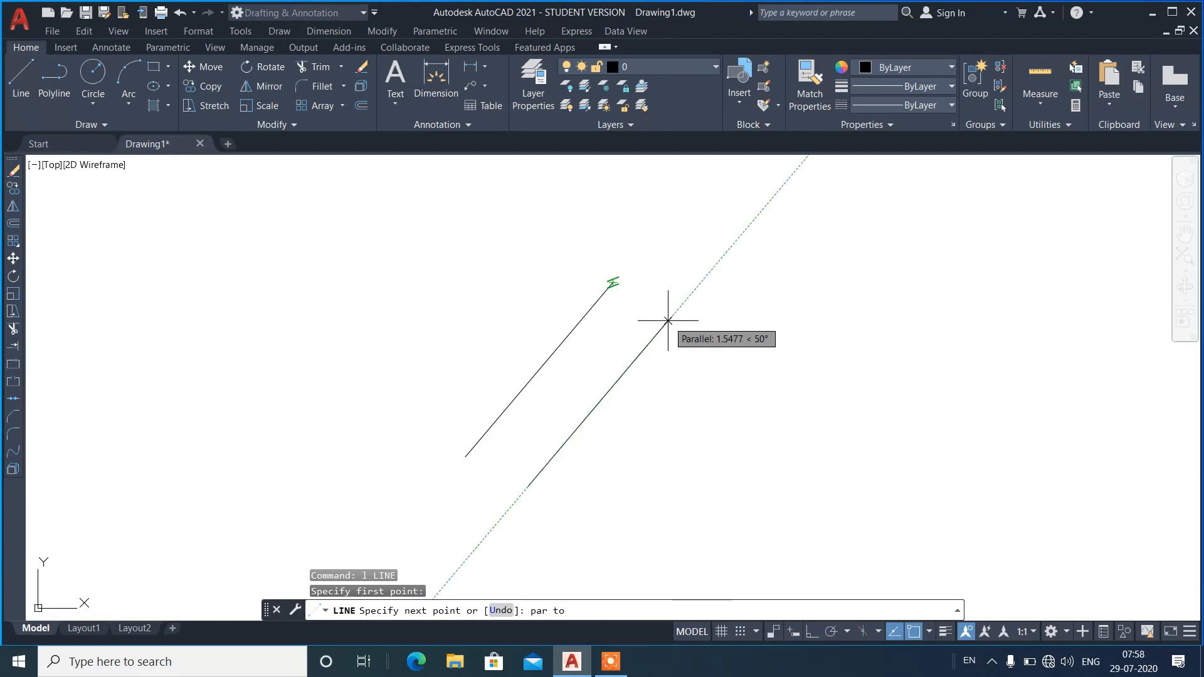
left_click(669, 319)
right_click(811, 303)
left_click(831, 313)
Erase both inclined parallel lines.
left_click(757, 440)
left_click(492, 338)
type("e")
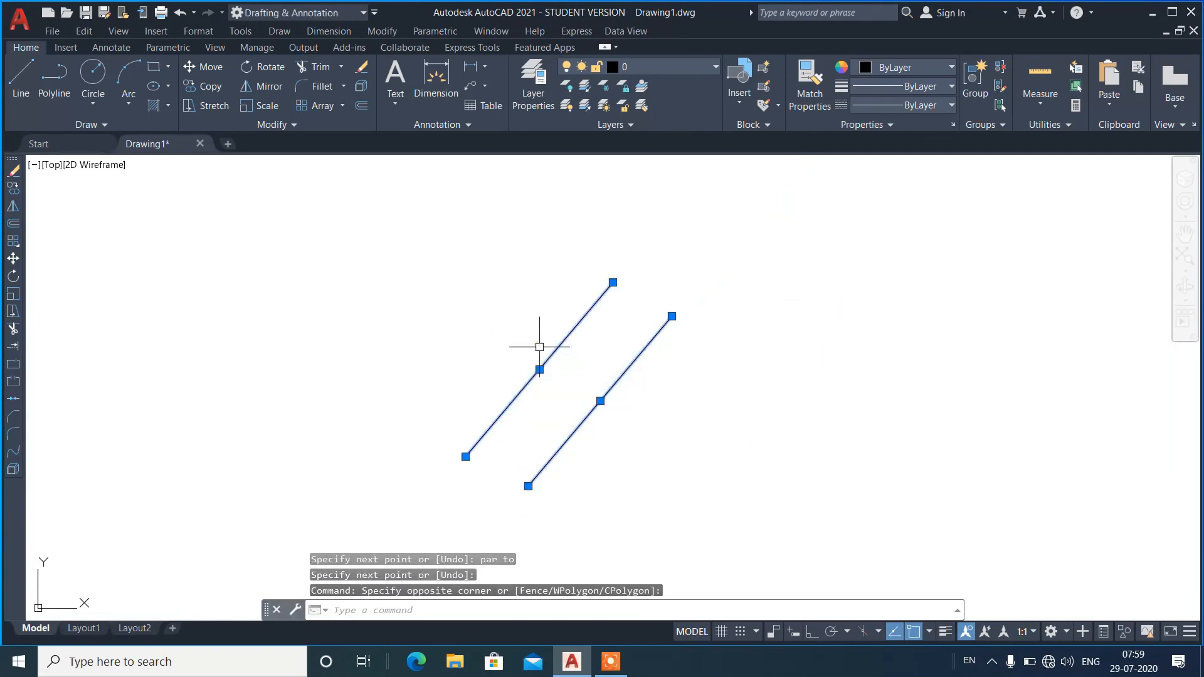
key("Return")
Draw a rectangle in the left half of the drawing area.
type("rec")
key("Return")
left_click(286, 443)
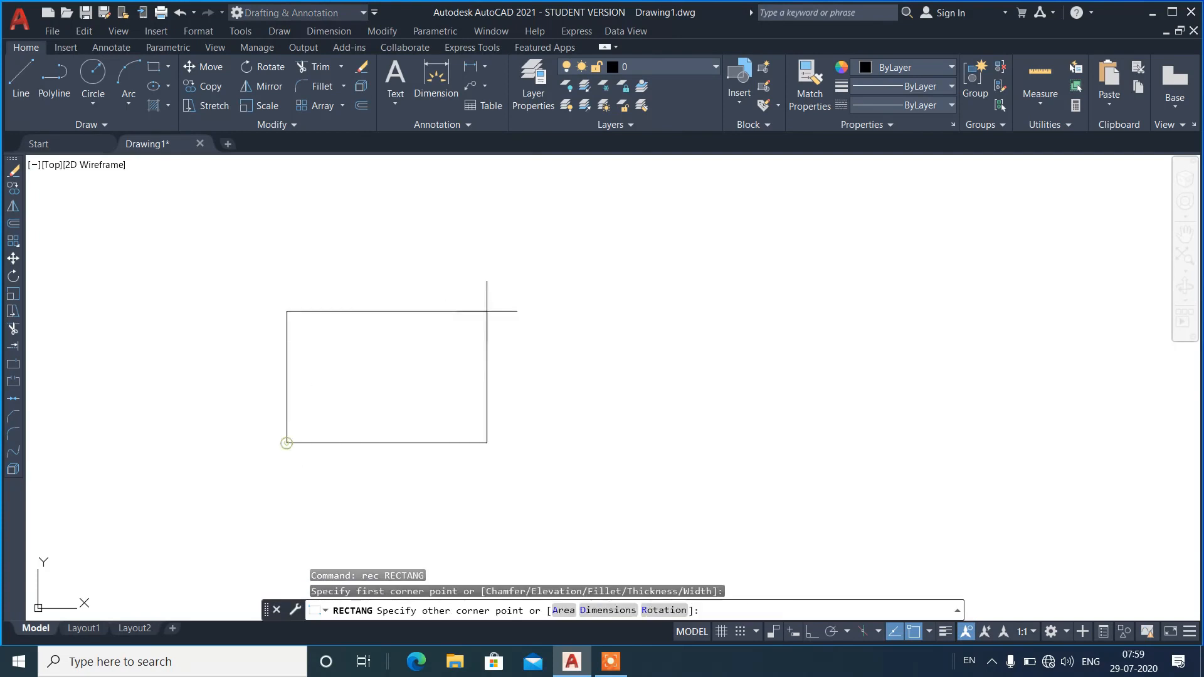
left_click(511, 288)
Draw a 5-sided polygon by its edge to the right of the rectangle, with ortho on for a horizontal base.
type("pol")
key("Return")
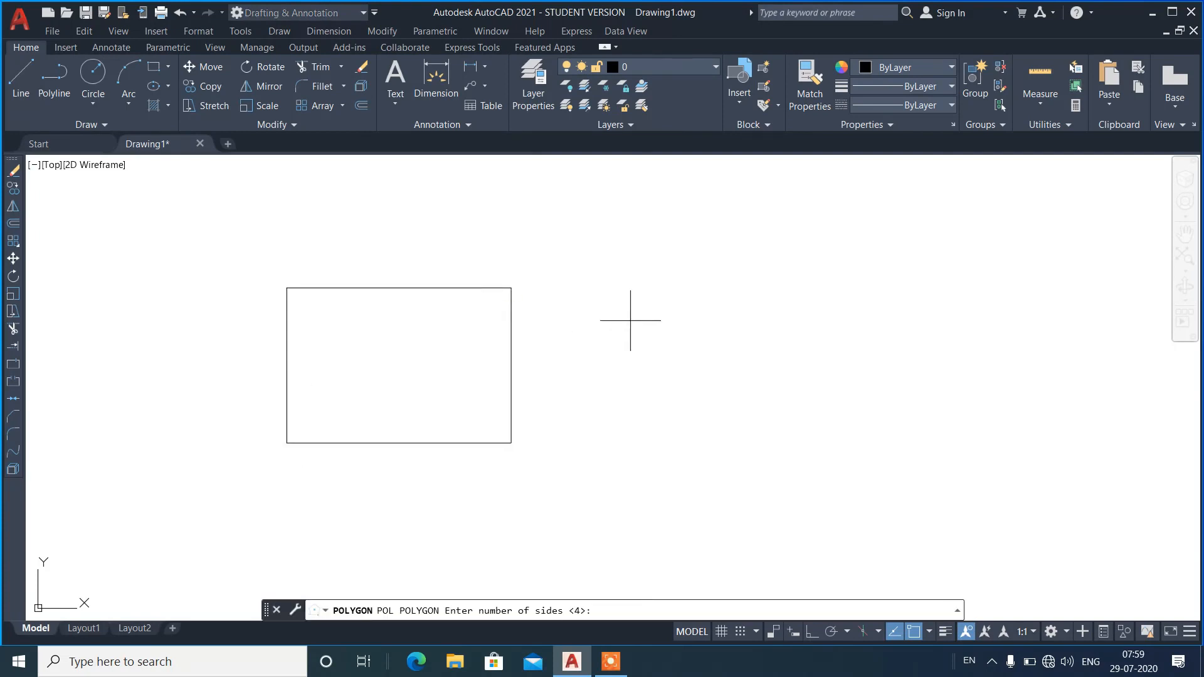
type("5")
key("Return")
type("e")
key("Return")
left_click(662, 423)
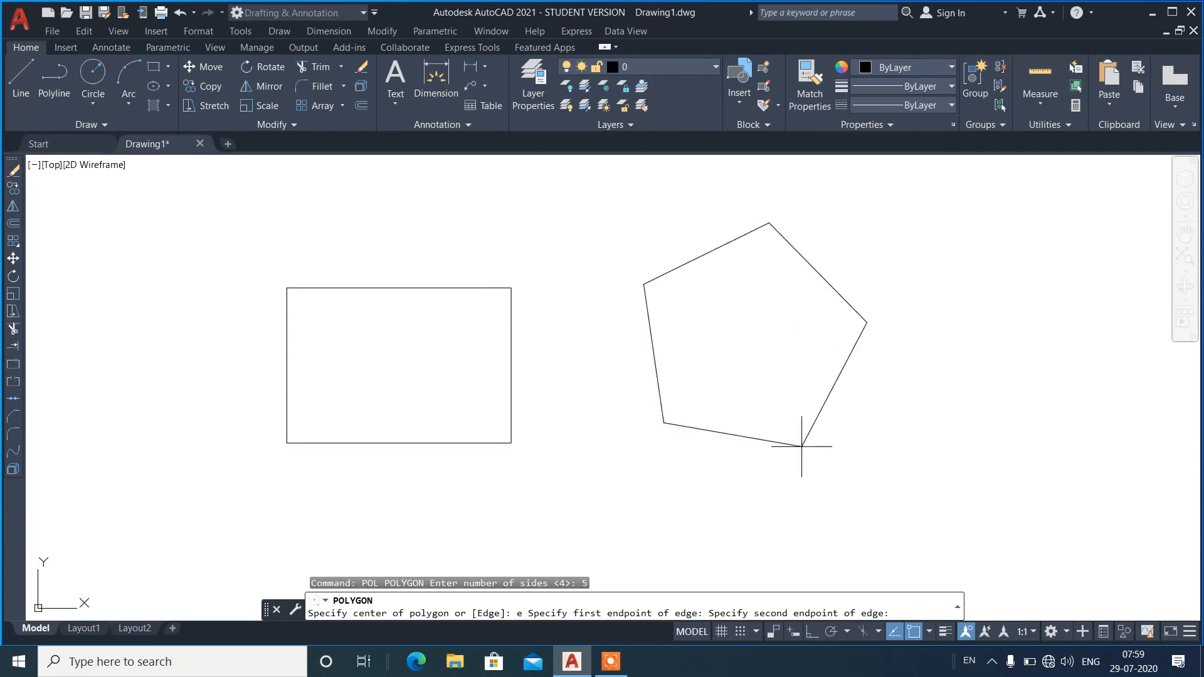
left_click(811, 633)
left_click(767, 436)
Draw a 6-sided polygon by its edge to the right of the pentagon, with a horizontal base about 0.83 units long.
key("Return")
type("6")
key("Return")
type("e")
key("Return")
left_click(926, 433)
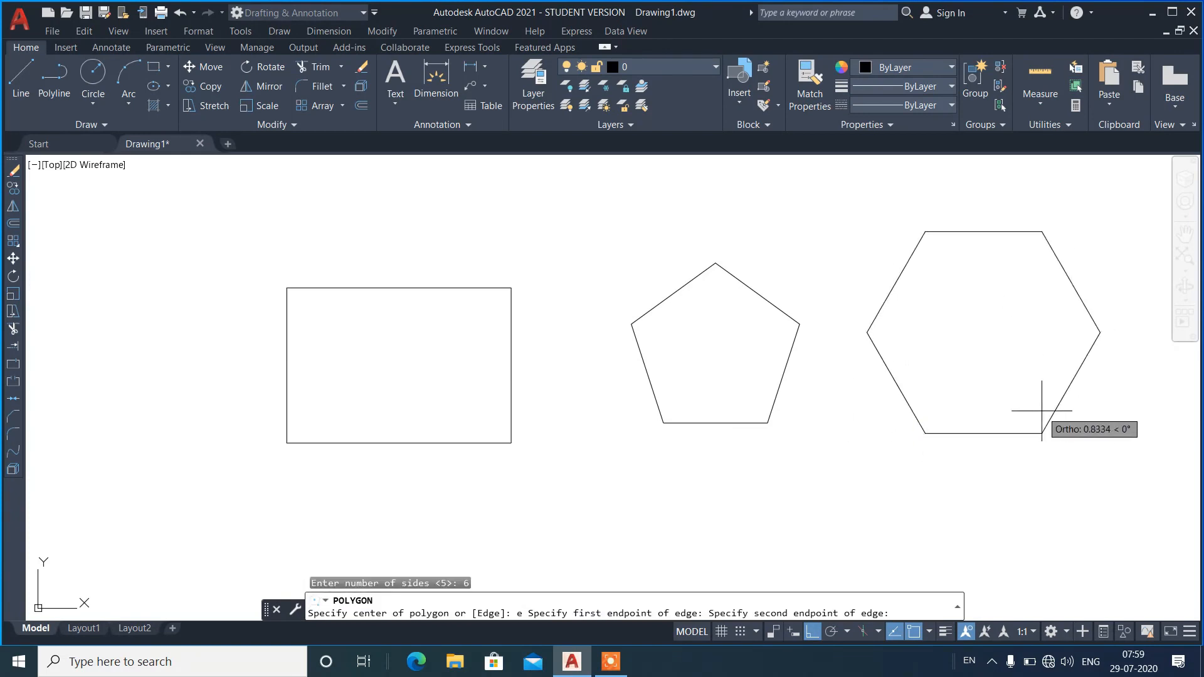
left_click(1041, 411)
Draw lines from the pentagon's geometric center to its upper-left and upper-right vertices.
type("l")
key("Return")
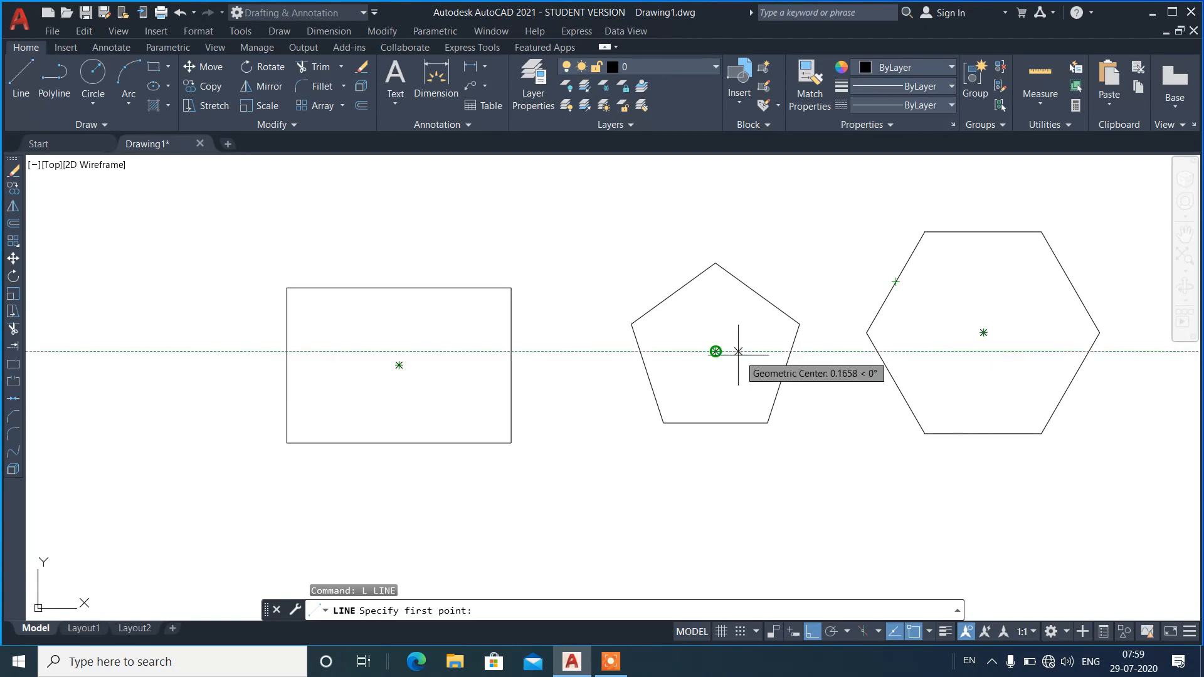
left_click(716, 351)
left_click(632, 324)
key("Return")
key("Return")
left_click(715, 351)
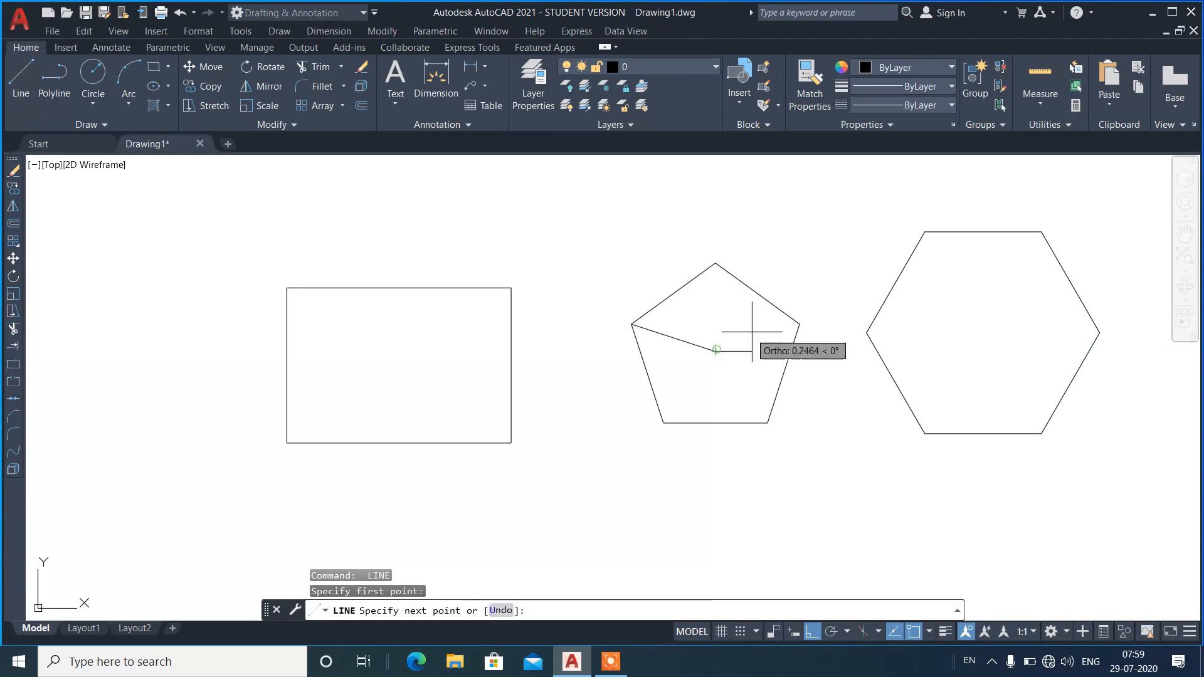
left_click(799, 324)
Draw lines from the pentagon's geometric center to its top vertex and its two bottom vertices.
key("Return")
key("Return")
left_click(715, 351)
left_click(715, 263)
key("Return")
key("Return")
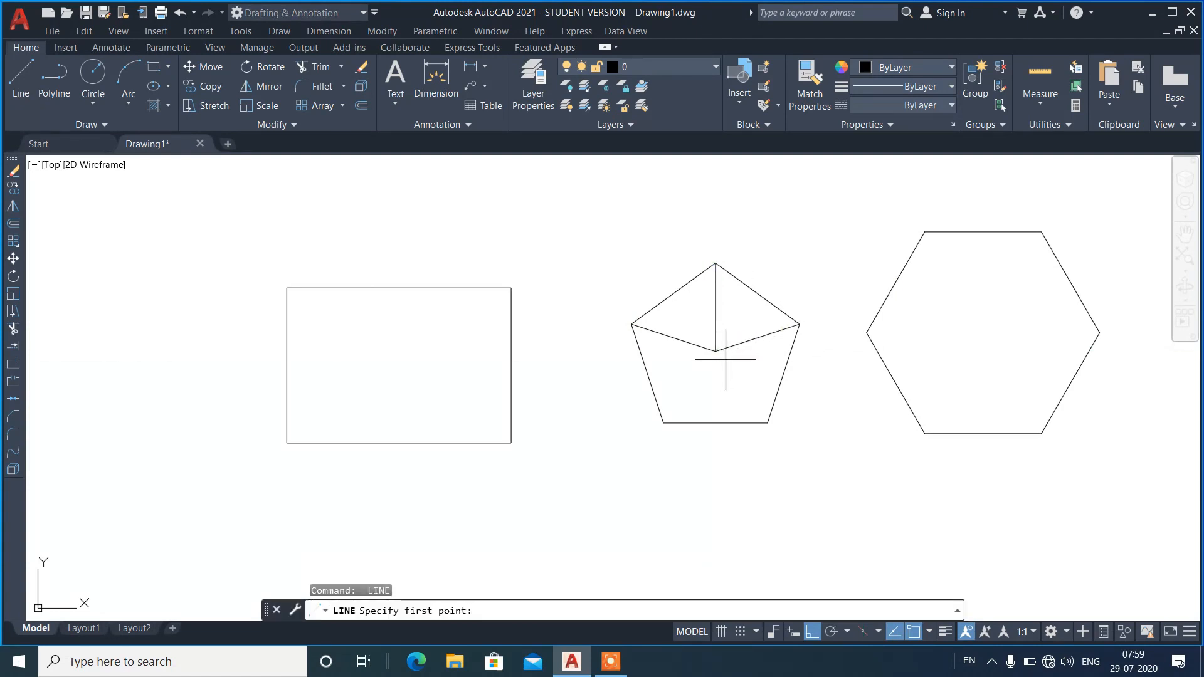
left_click(715, 352)
left_click(664, 422)
key("Return")
key("Return")
left_click(716, 351)
left_click(767, 422)
Erase the rectangle, the hexagon, and the pentagon with its inner lines.
key("Return")
left_click(1057, 461)
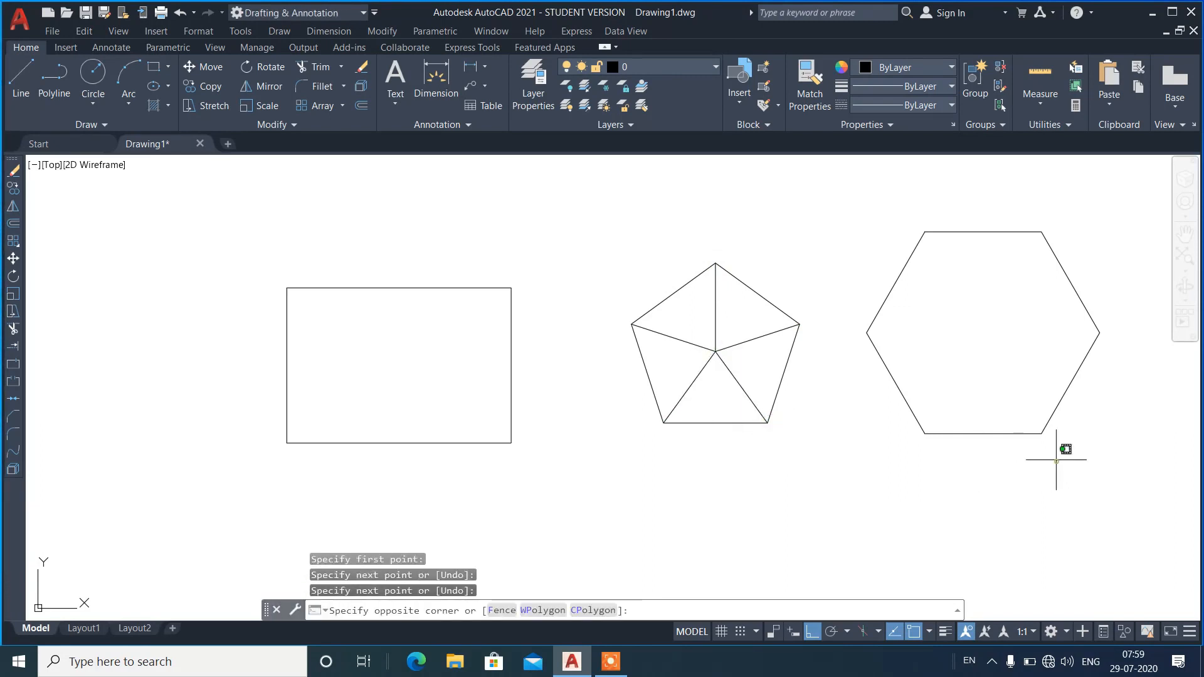
left_click(373, 252)
type("e")
key("Return")
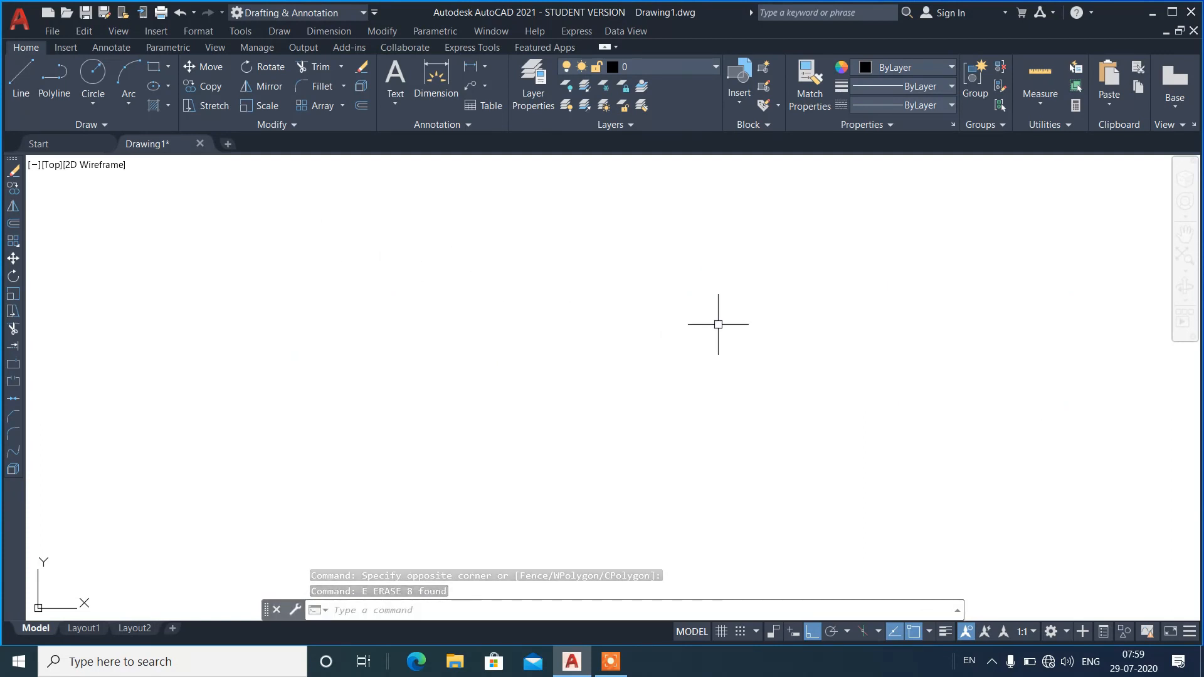
Draw a horizontal line across the middle of the empty drawing with ortho on.
type("l")
key("Return")
left_click(368, 415)
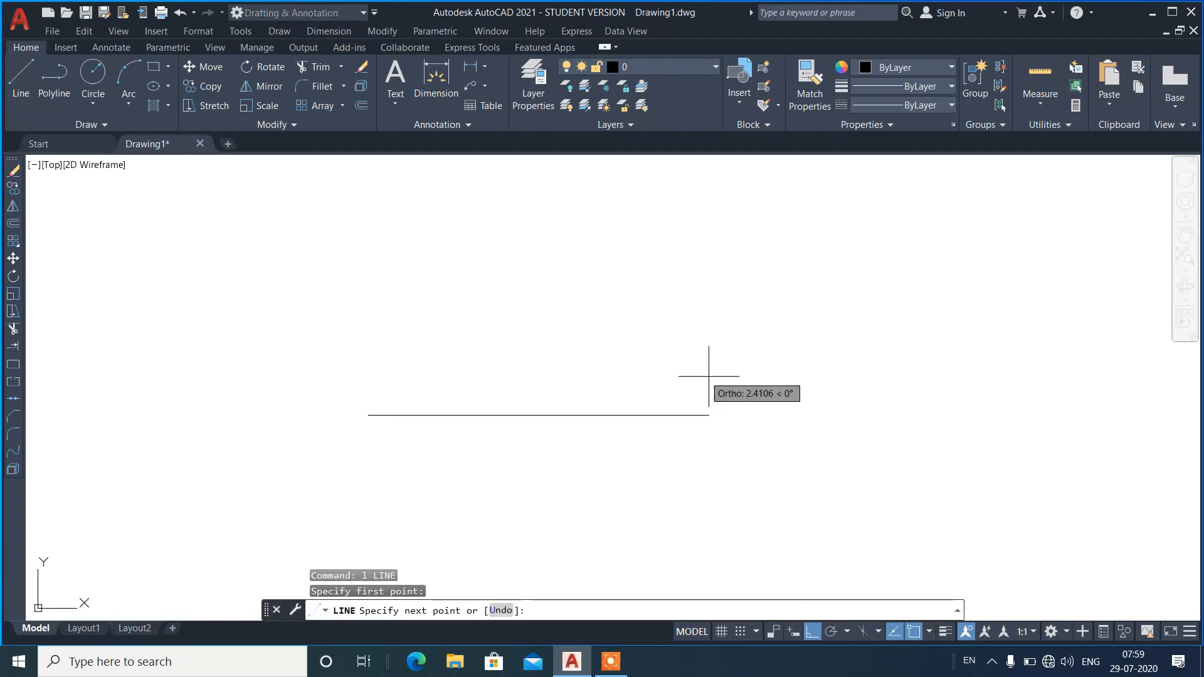
left_click(741, 401)
key("Return")
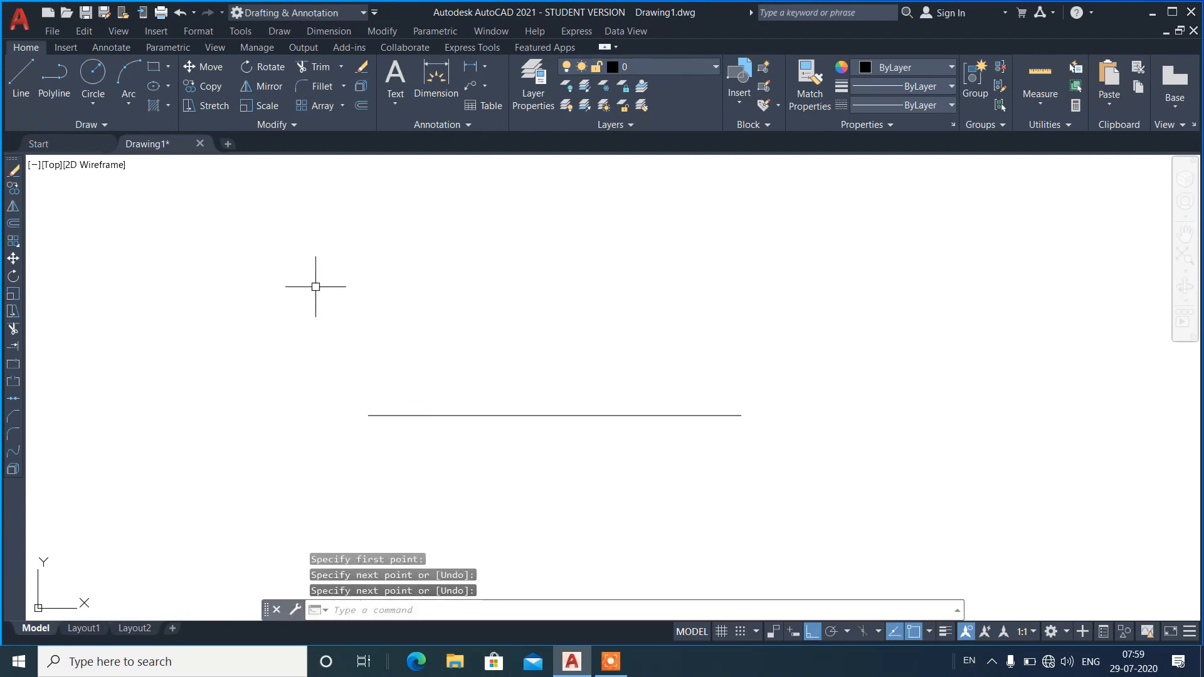
Switch the viewport to the SW Isometric view.
left_click(55, 170)
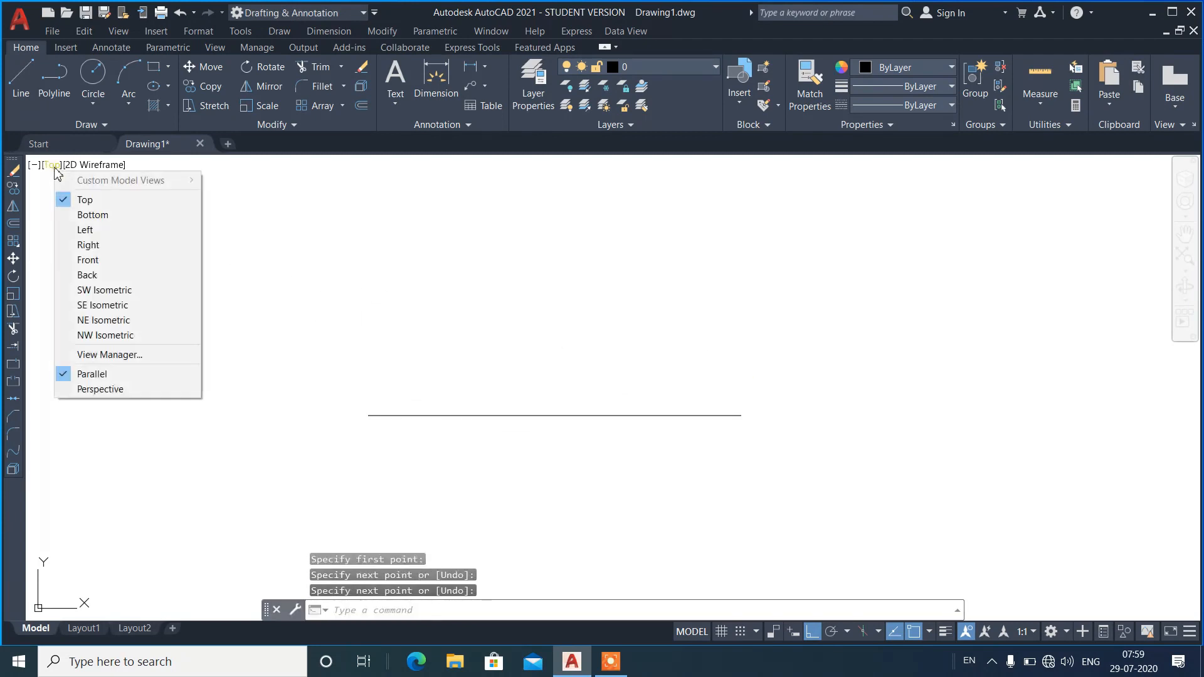
left_click(112, 291)
scroll(526, 357, "down", 5)
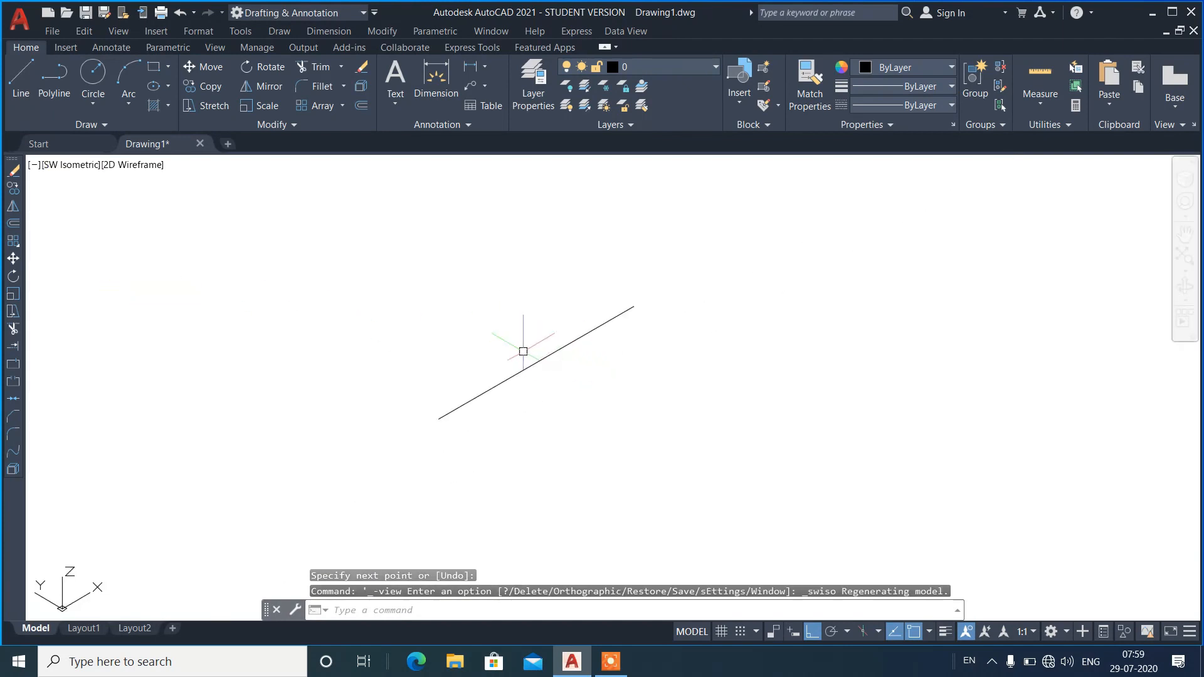
Draw a second line along the Y direction that crosses the existing line in the isometric view, with ortho on.
type("l")
key("Return")
left_click(435, 329)
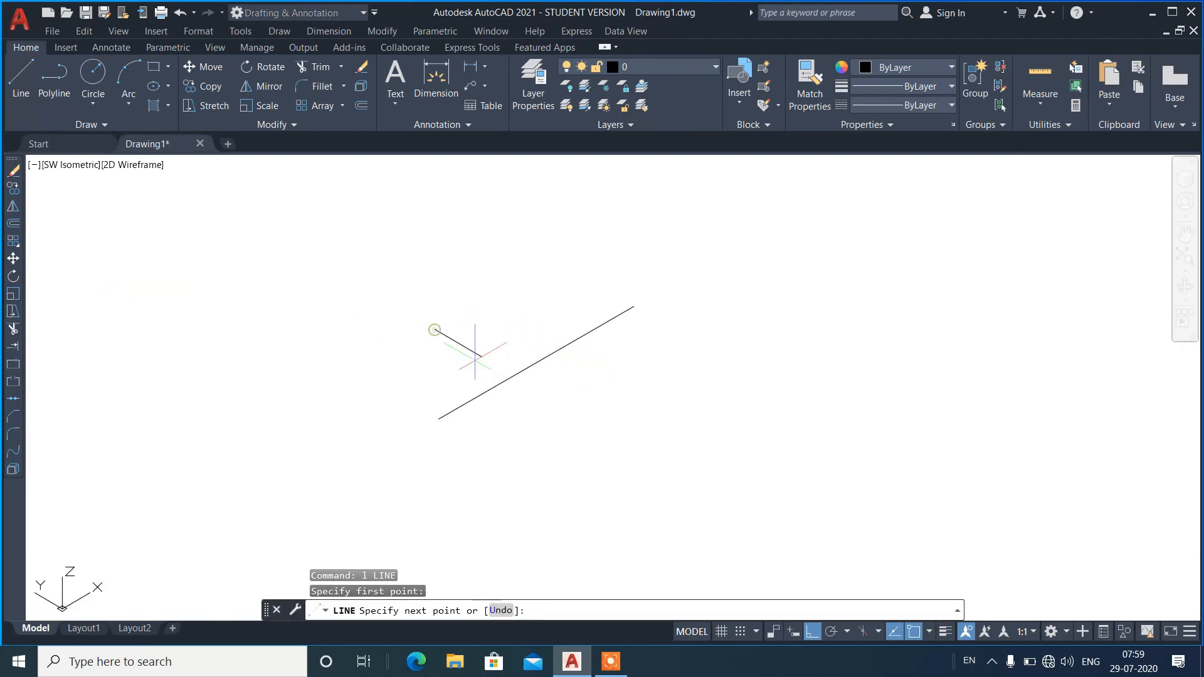
left_click(550, 398)
key("Return")
Move the second line straight up along the Z axis so it sits above the first line.
left_click(539, 395)
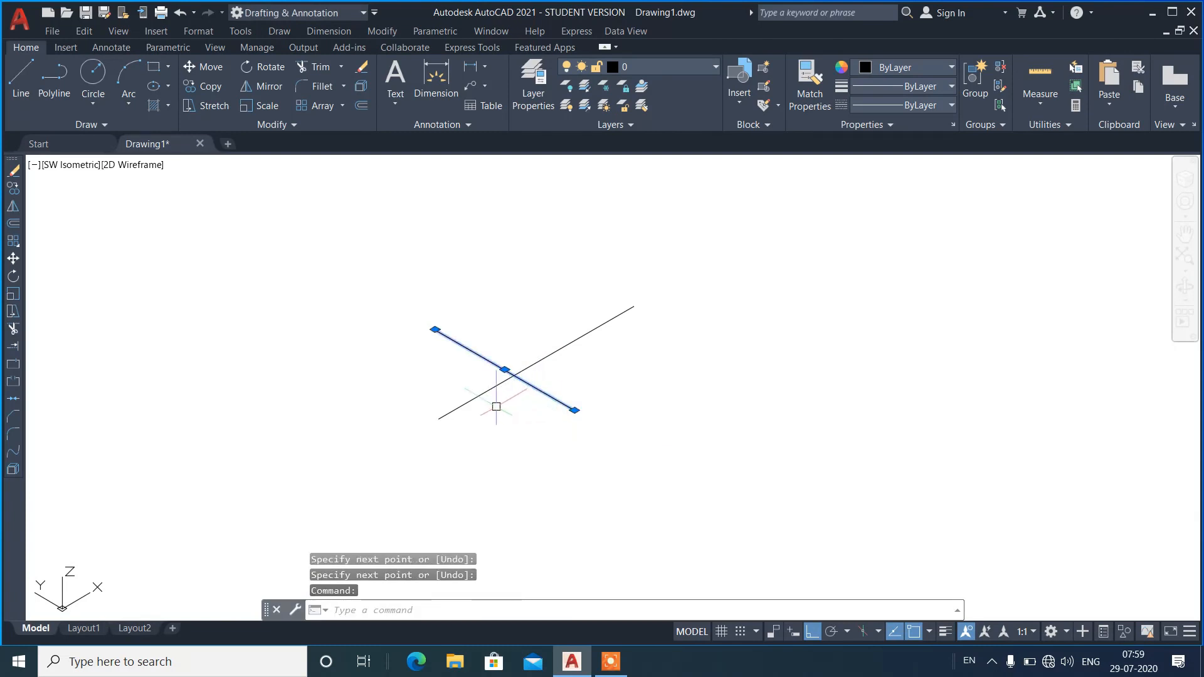
type("m")
key("Return")
left_click(401, 392)
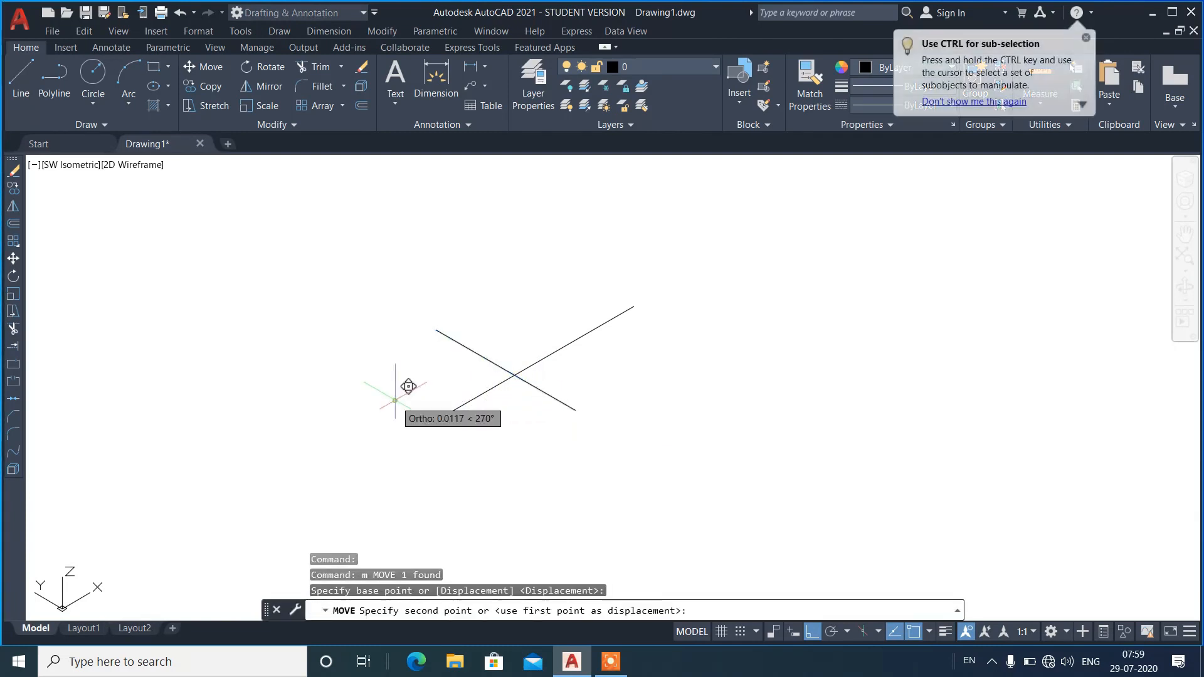
left_click(408, 351)
Orbit the view around the two lines and test a Line start point at their apparent intersection.
type("3Do")
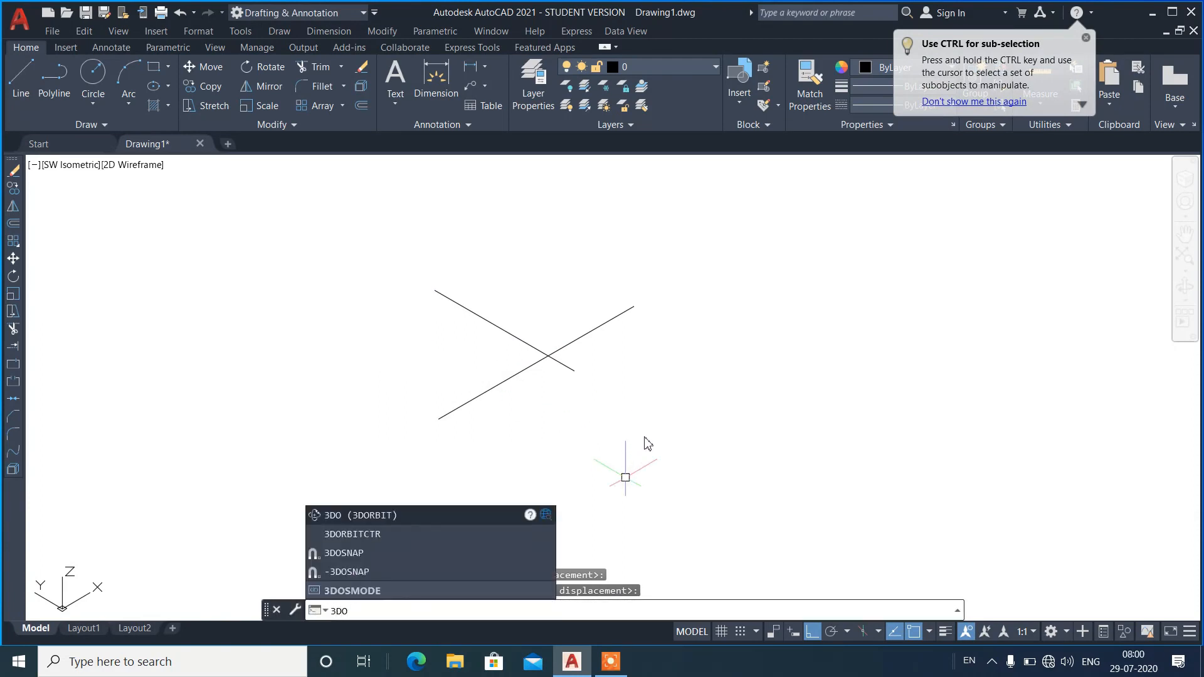
key("Return")
left_click_drag(656, 424, 585, 354)
right_click(523, 251)
left_click(528, 252)
type("l")
key("Return")
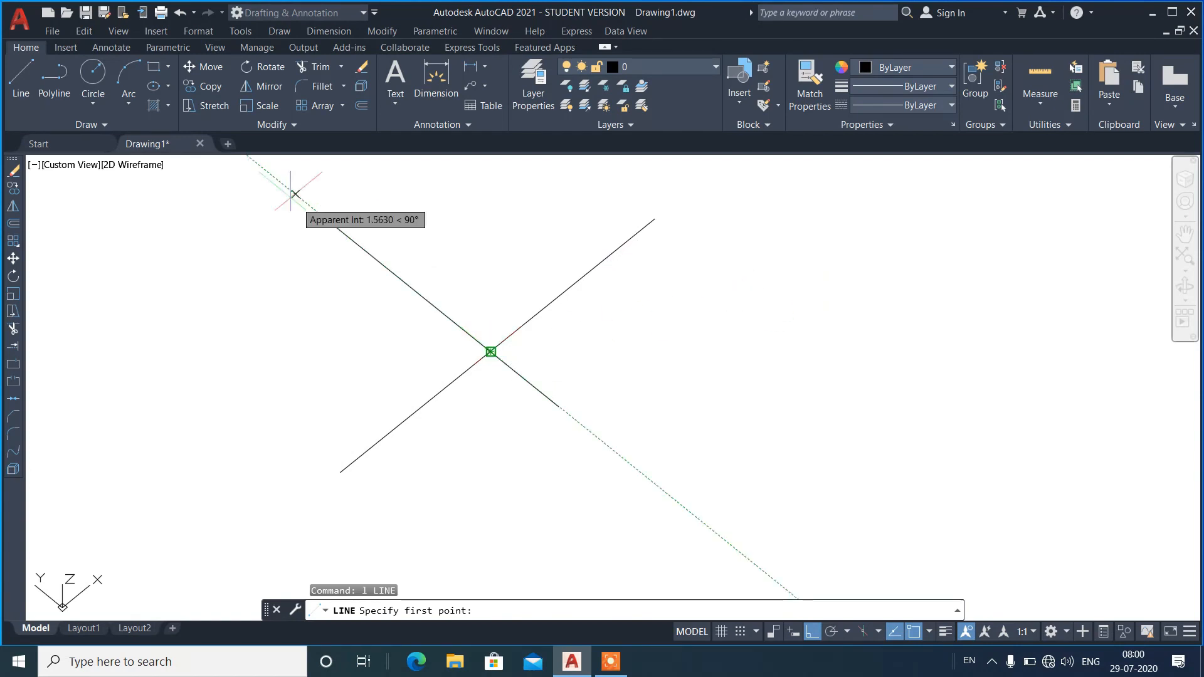
key("Escape")
Switch the viewport to the Top view and erase both crossing lines.
left_click(68, 165)
left_click(96, 198)
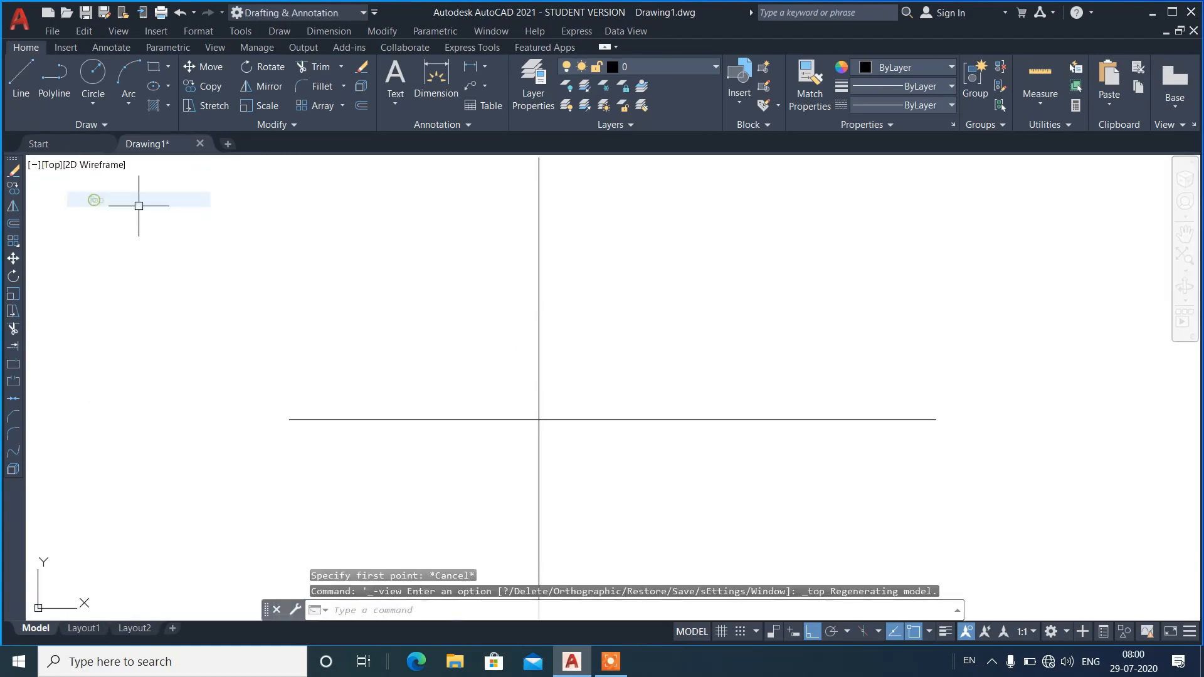
left_click(621, 318)
left_click(518, 434)
type("e")
key("Return")
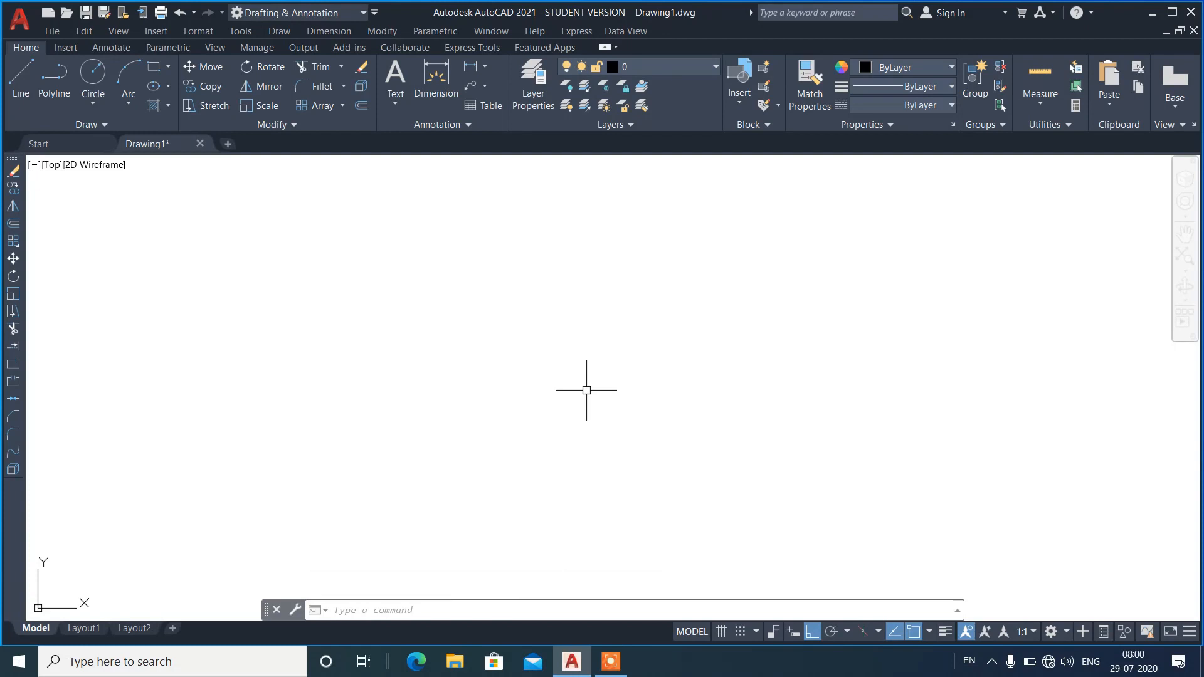
Place the multiline text "abc" in the middle of the empty drawing.
left_click(929, 632)
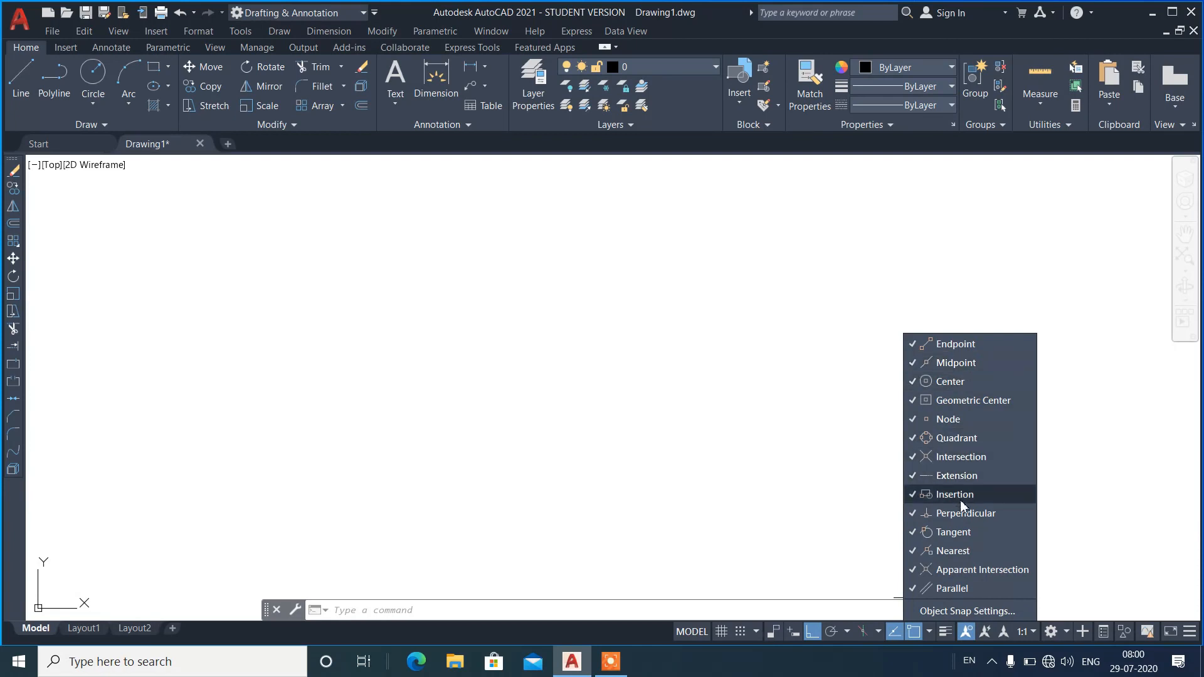
left_click(567, 463)
type("mt")
key("Return")
left_click(393, 369)
left_click(538, 424)
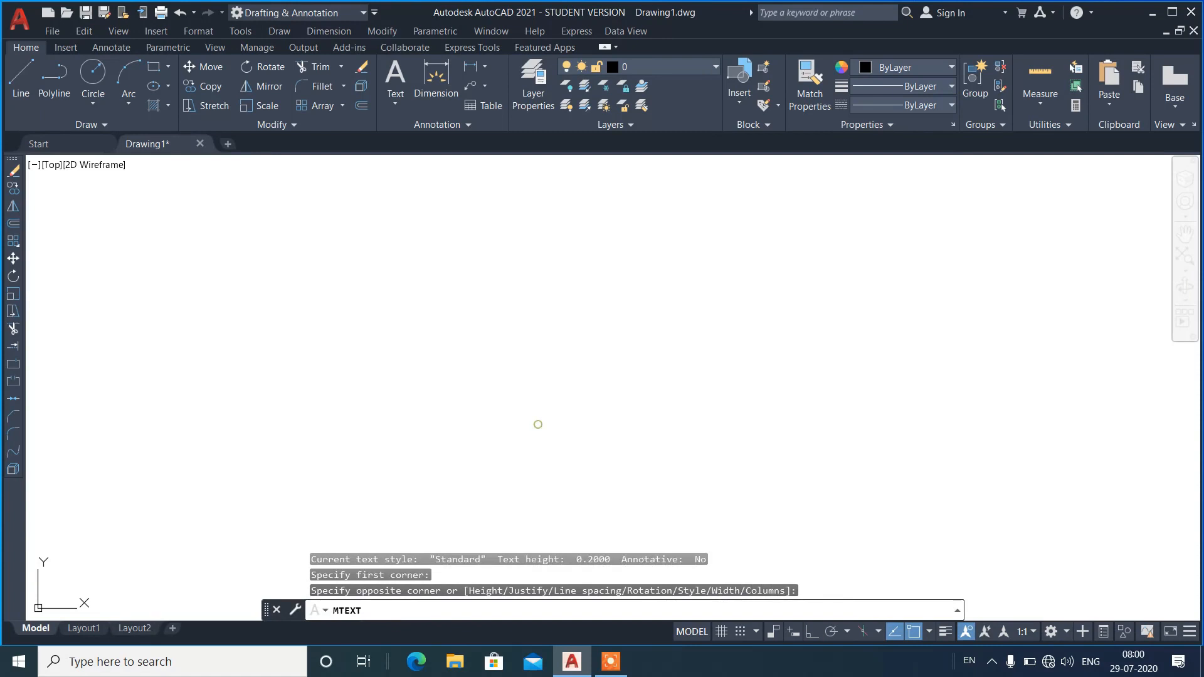
type("abc")
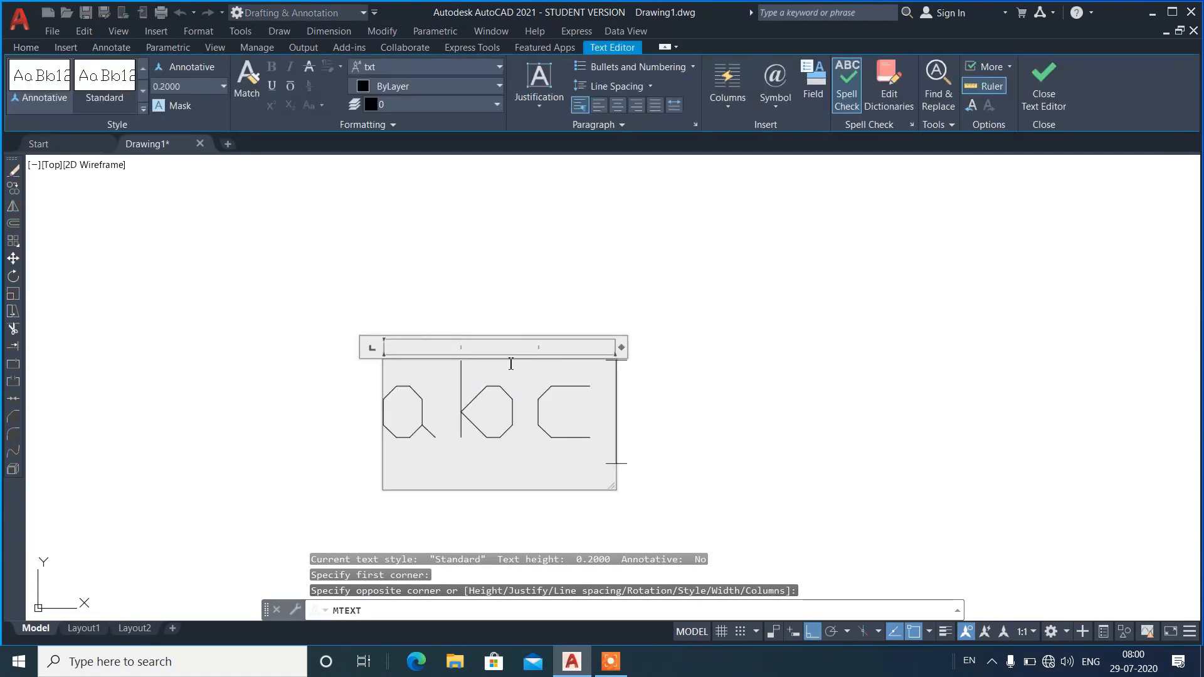
left_click(701, 351)
Move the "abc" text slightly up and to the left by its insertion point, with ortho off.
type("m")
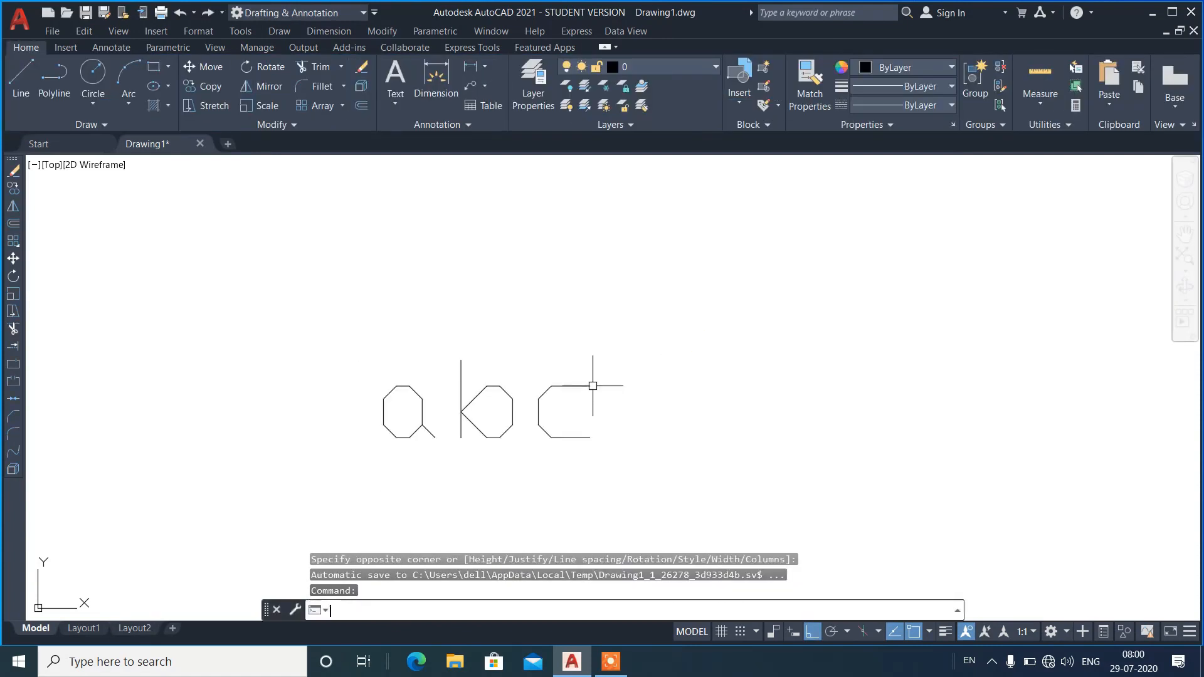
key("Return")
left_click(568, 388)
key("Return")
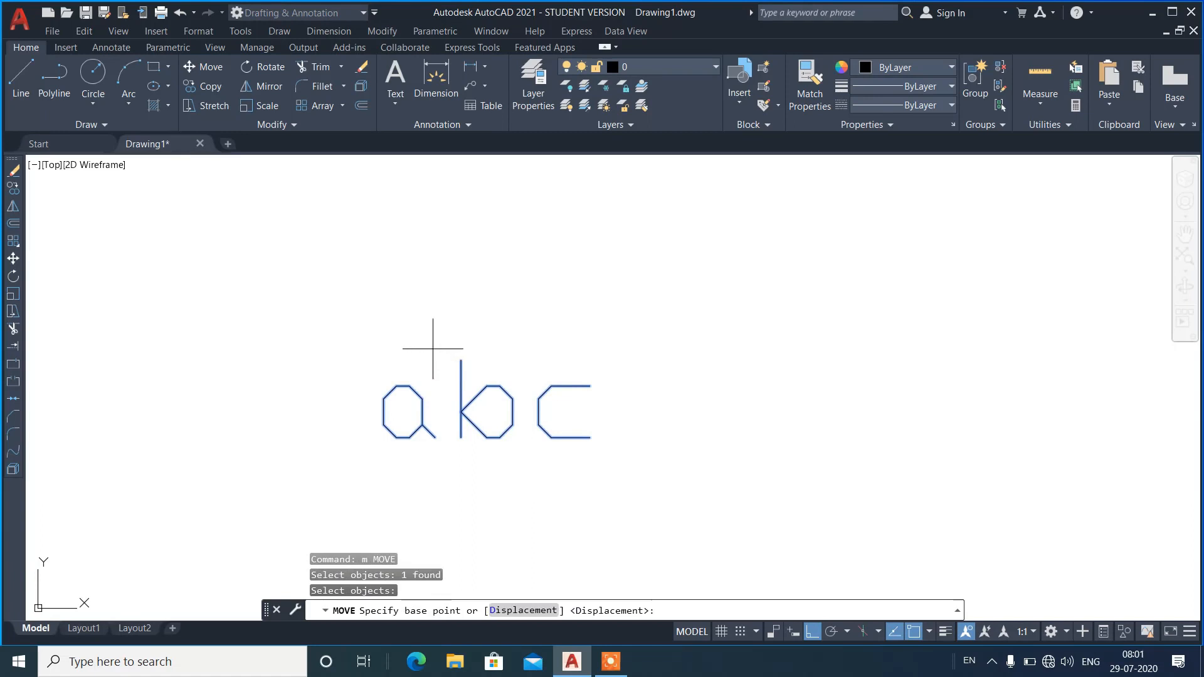
left_click(401, 388)
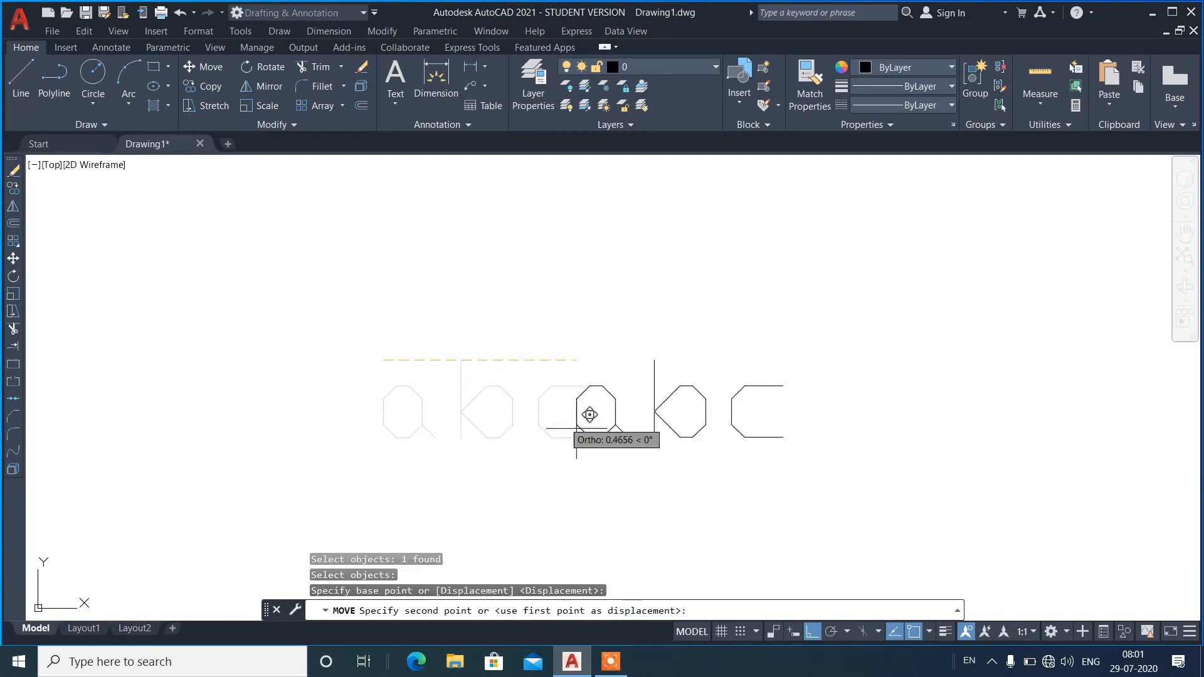
left_click(812, 633)
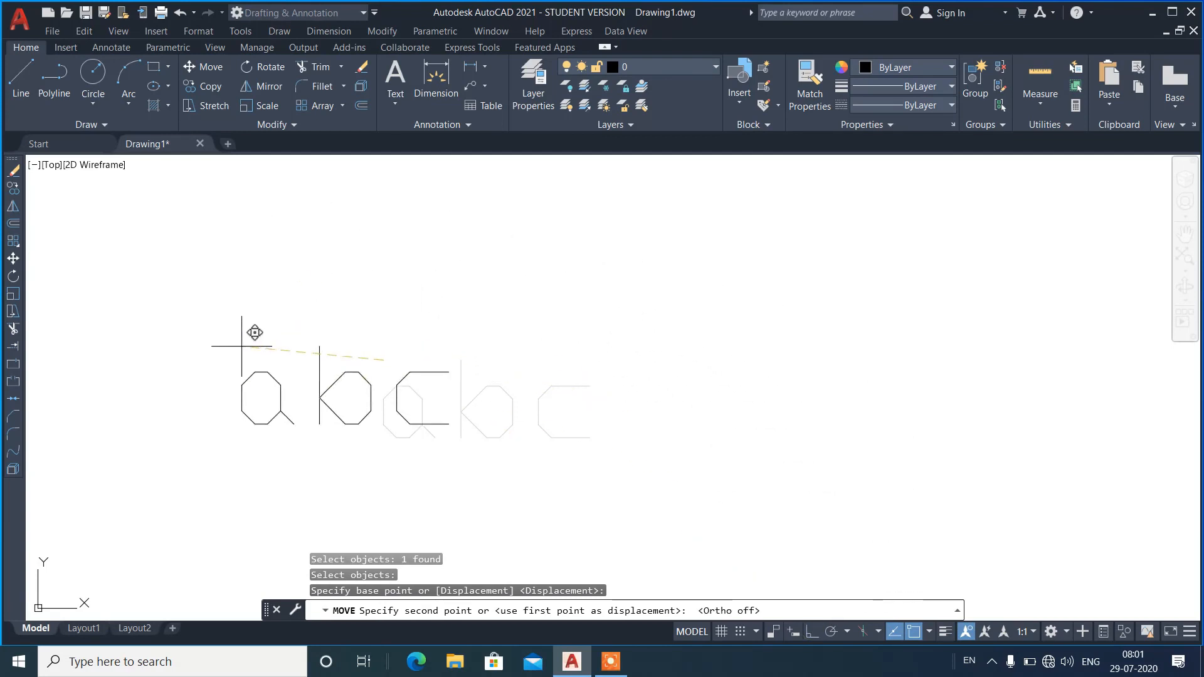
left_click(351, 328)
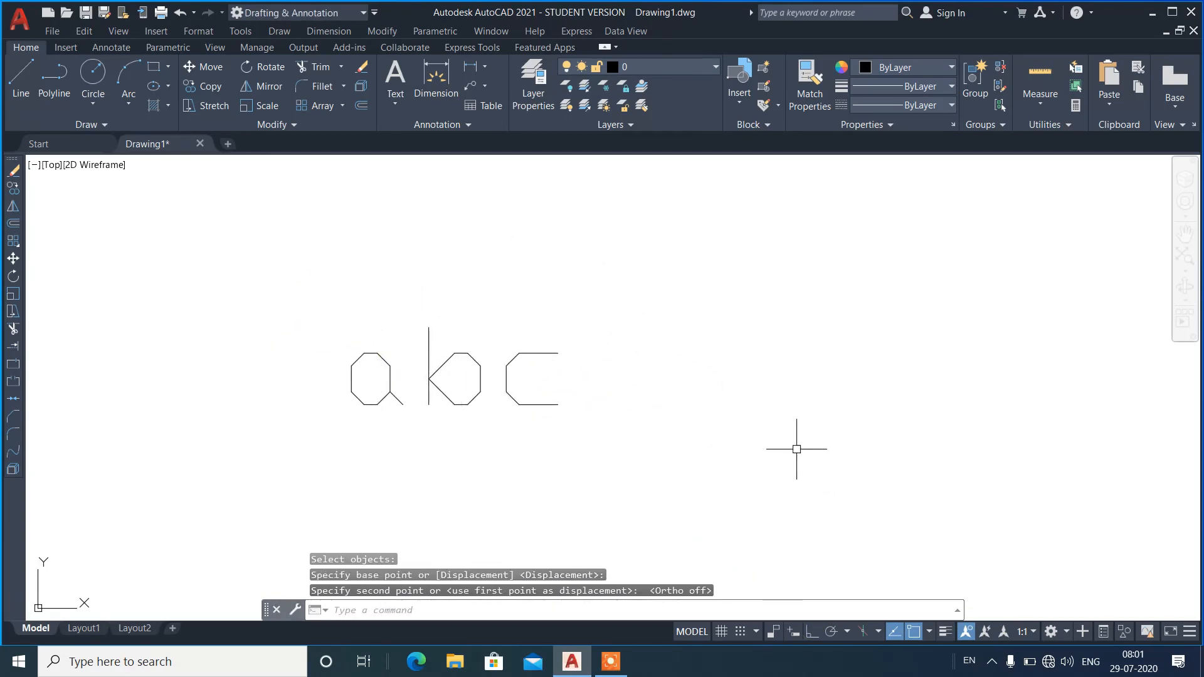
Erase the "abc" text.
left_click(683, 461)
left_click(380, 305)
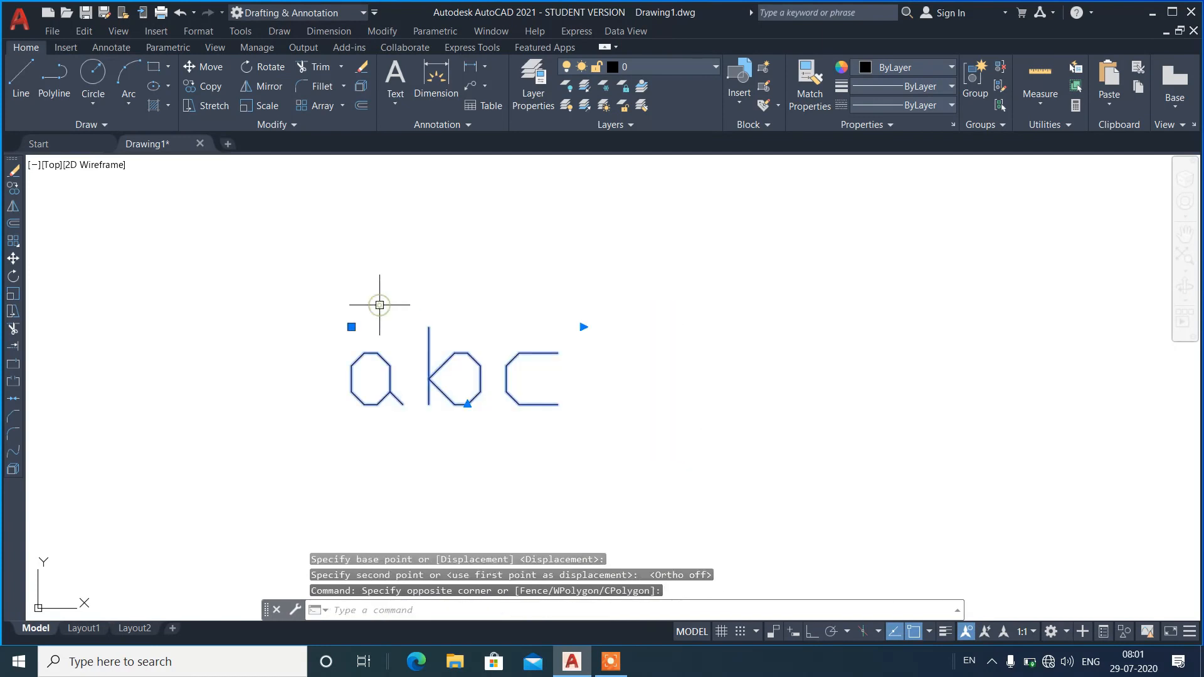
type("e")
key("Return")
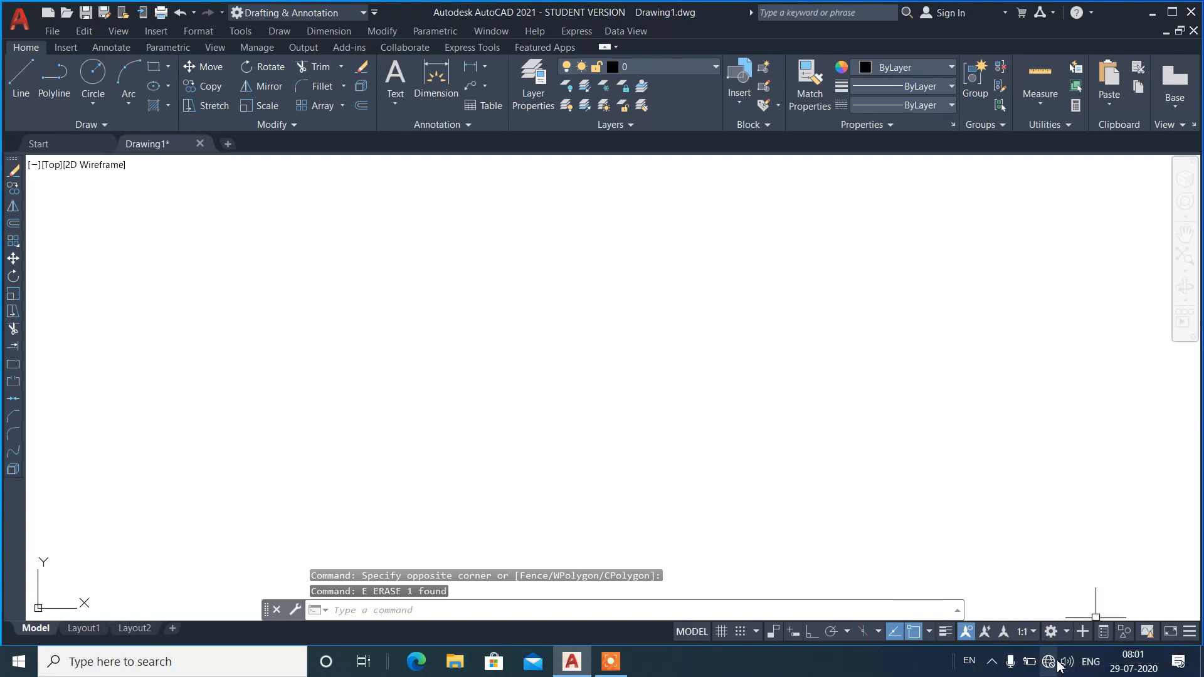
In the object snap settings, clear all modes, select them all again, and switch off Center and Midpoint.
left_click(930, 633)
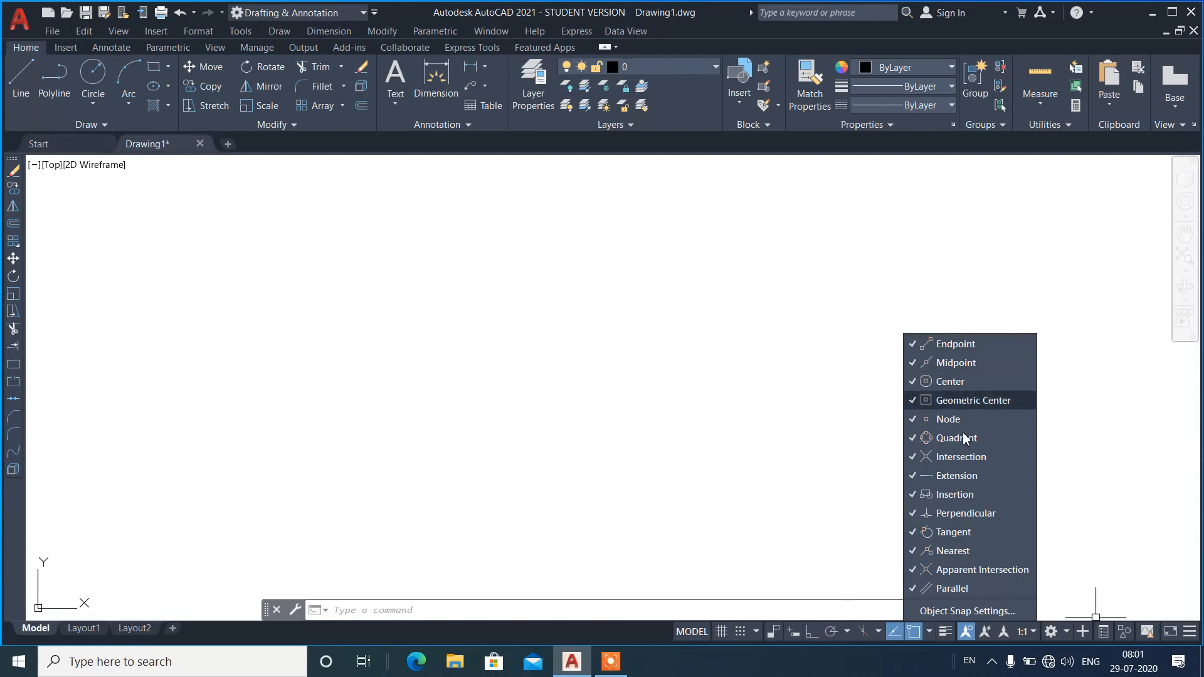
left_click(966, 609)
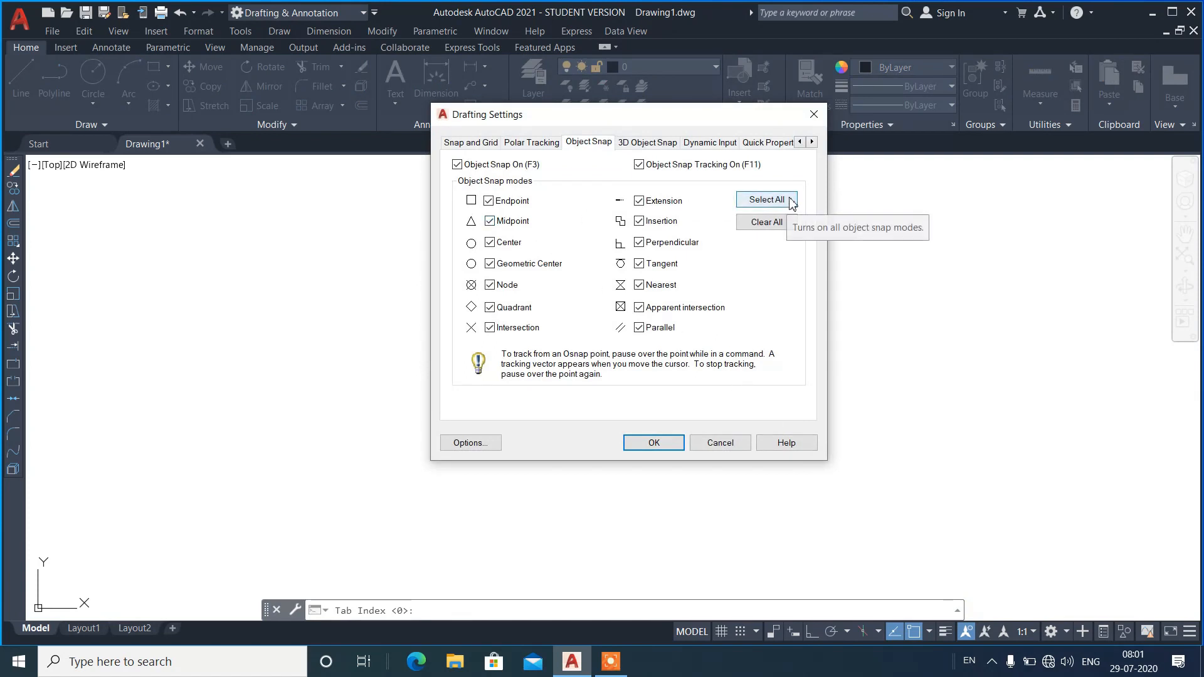
left_click(784, 223)
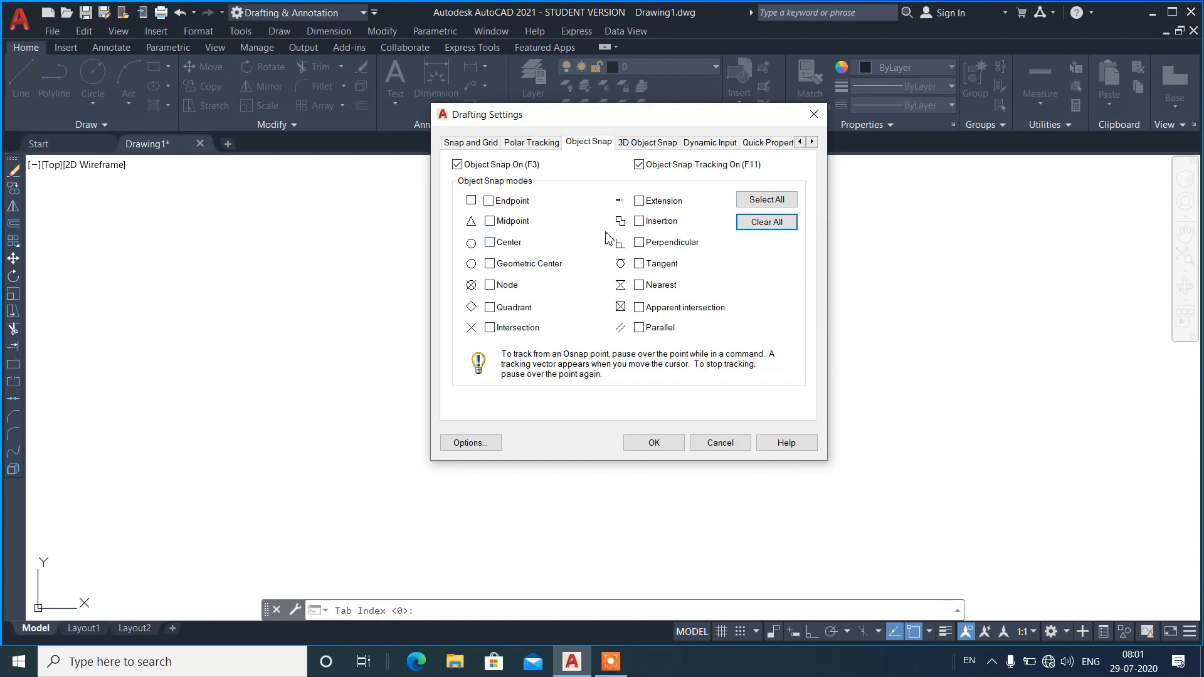
left_click(774, 200)
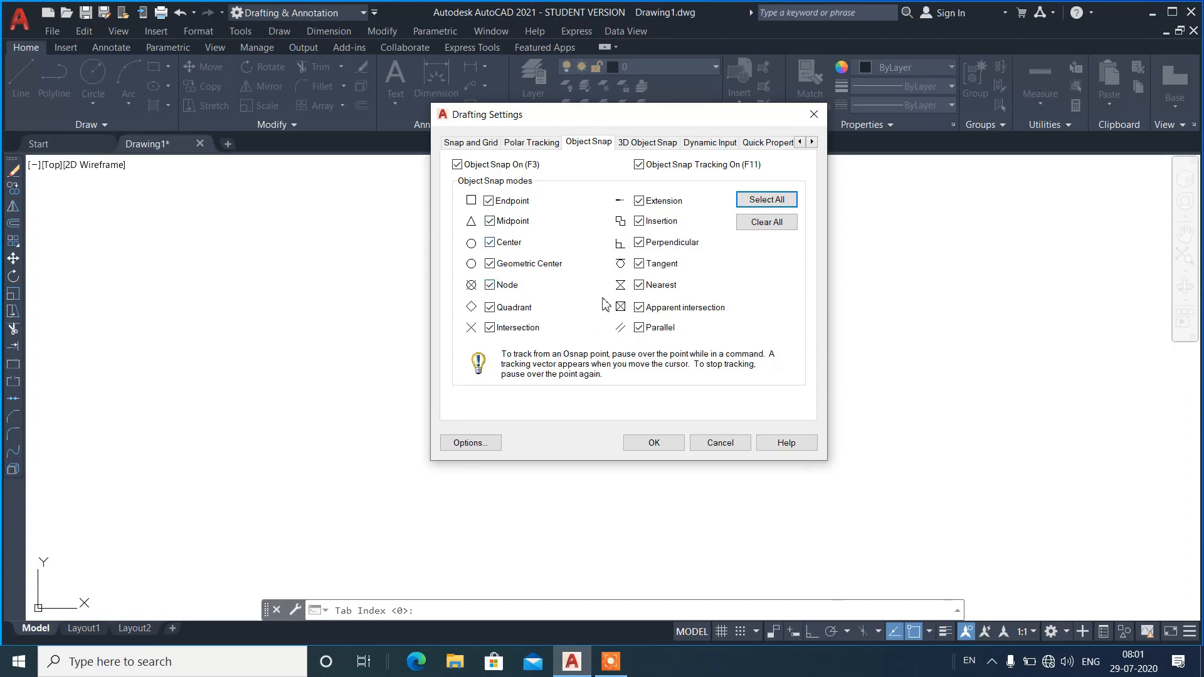
left_click(490, 242)
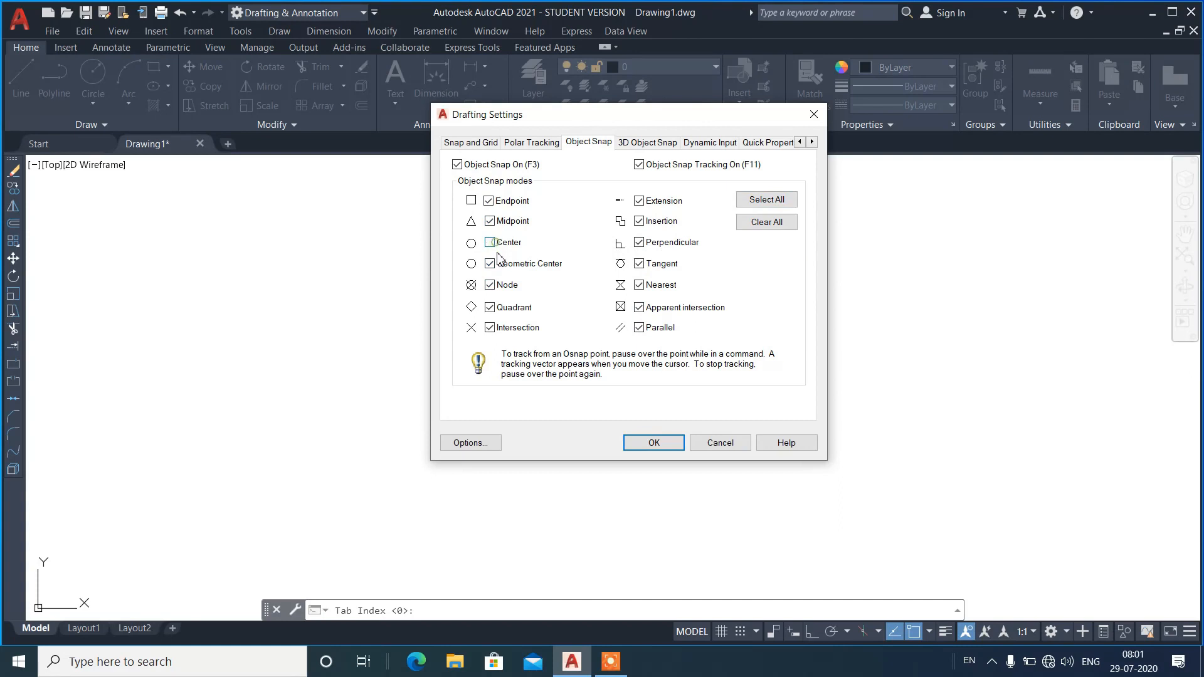
left_click(490, 222)
left_click(653, 443)
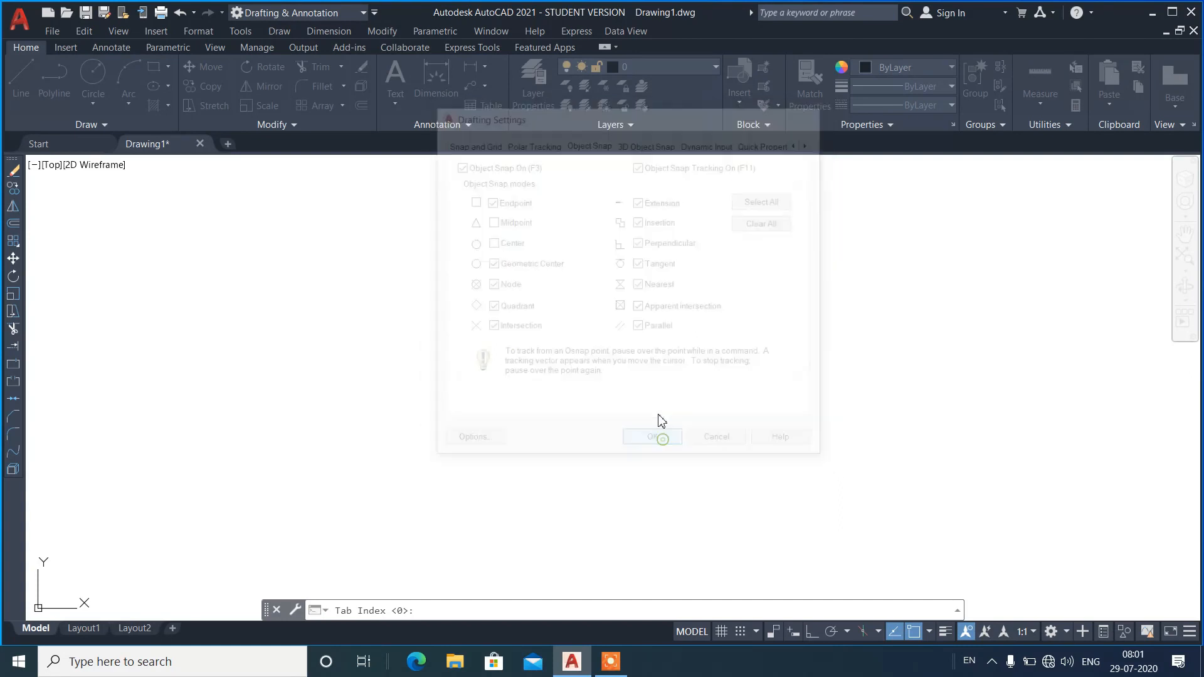
Draw a horizontal line about 1.2 units long across the drawing with ortho on.
type("l")
key("Return")
left_click(308, 367)
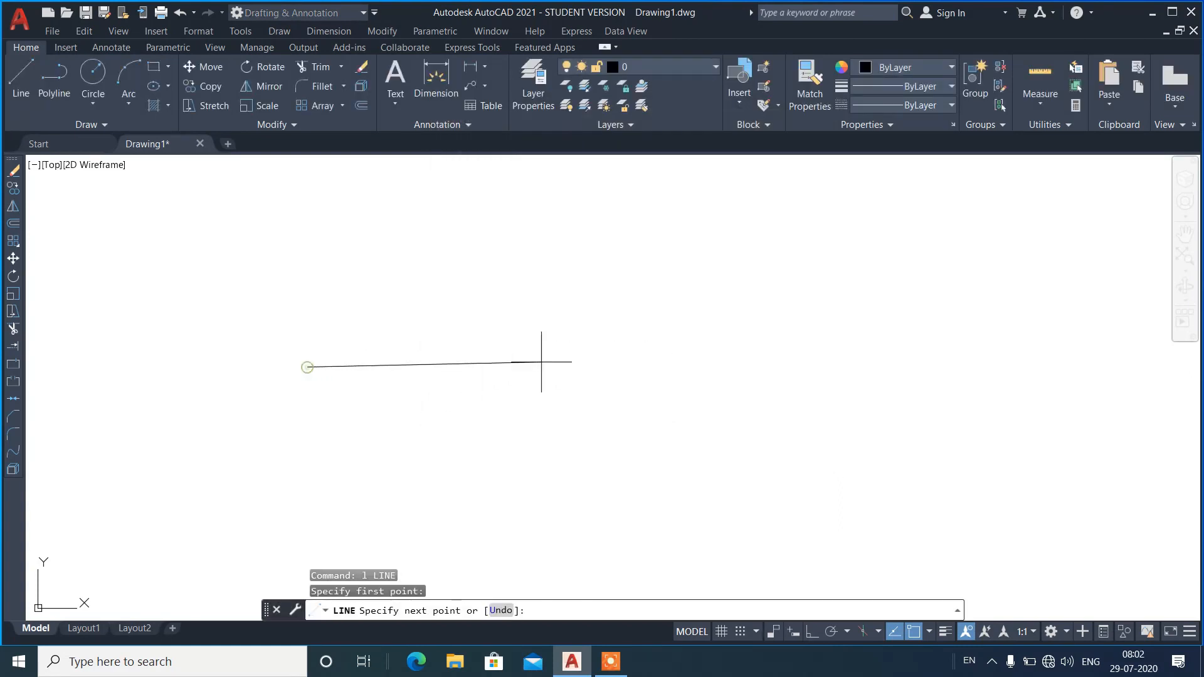
left_click(810, 632)
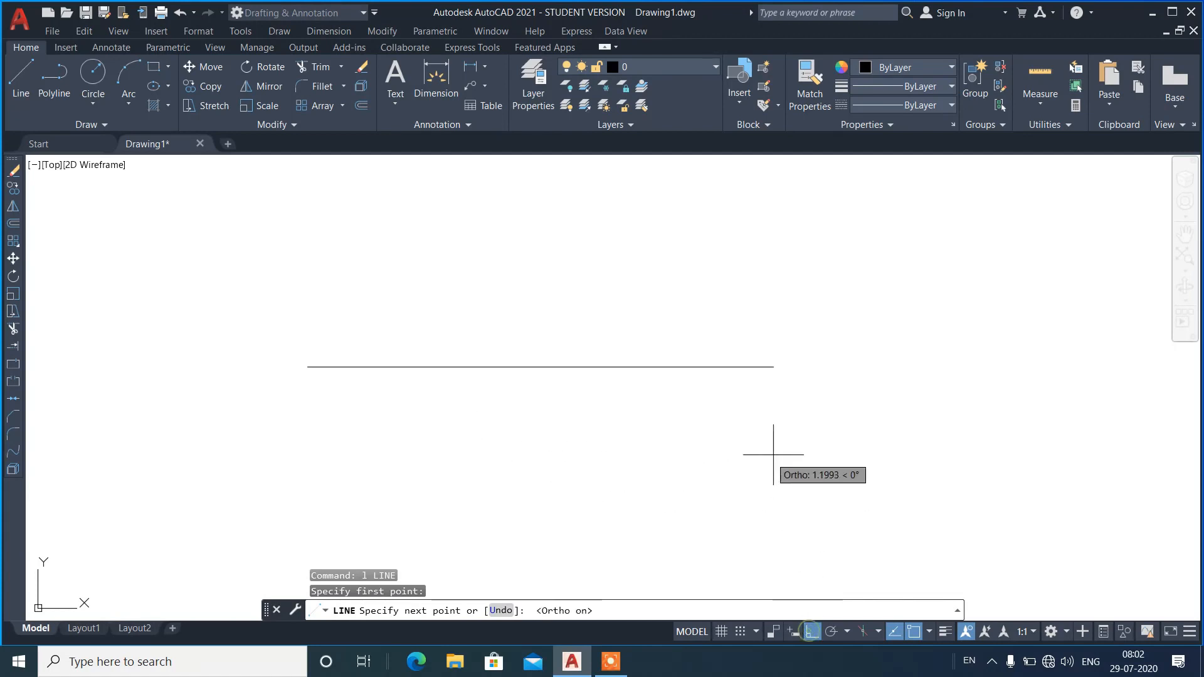
left_click(776, 439)
key("Return")
Test the Line tool's snapping on the horizontal line with Midpoint switched off.
type("l")
key("Return")
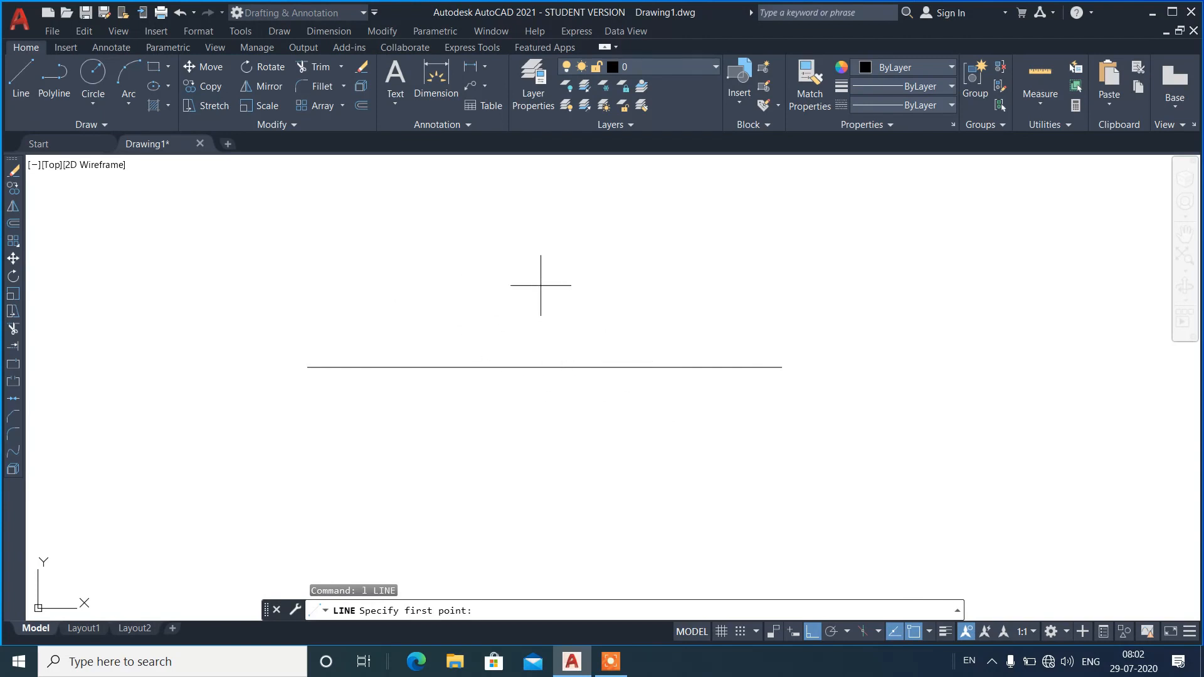
key("Escape")
Draw a circle above the left end of the horizontal line.
type("c")
key("Return")
left_click(341, 243)
left_click(403, 237)
Turn the Midpoint and Center object snaps back on and test them with the Line tool.
type("l")
key("Return")
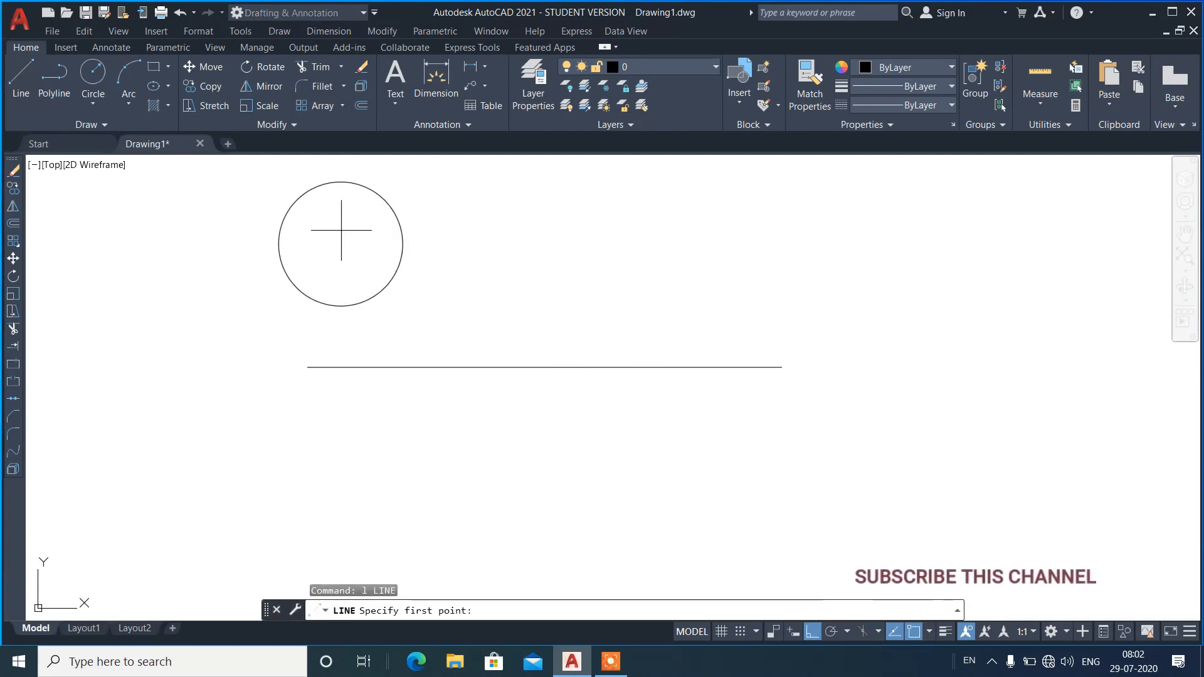
left_click(928, 632)
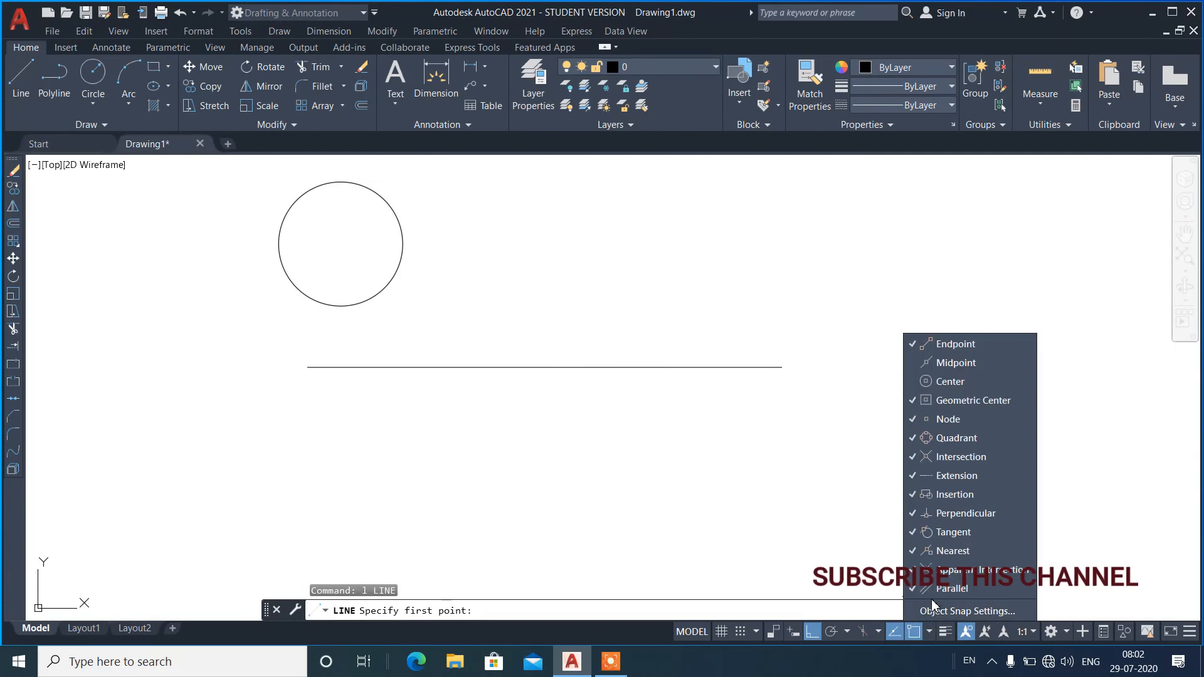
left_click(934, 609)
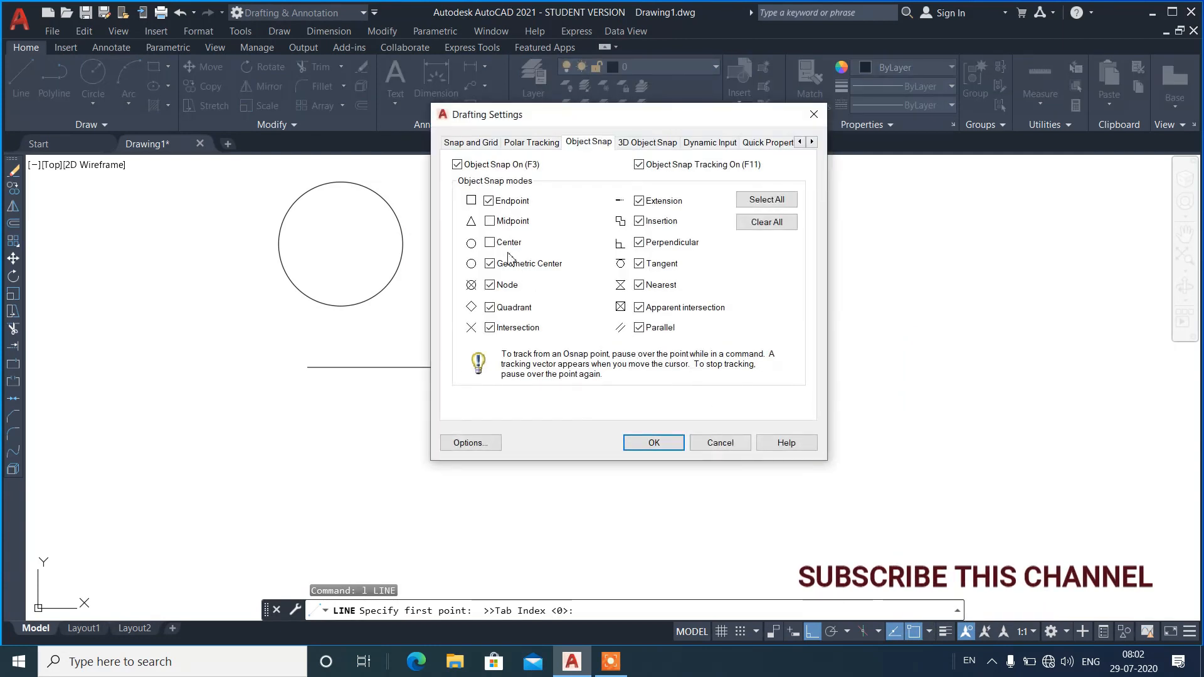
left_click(654, 442)
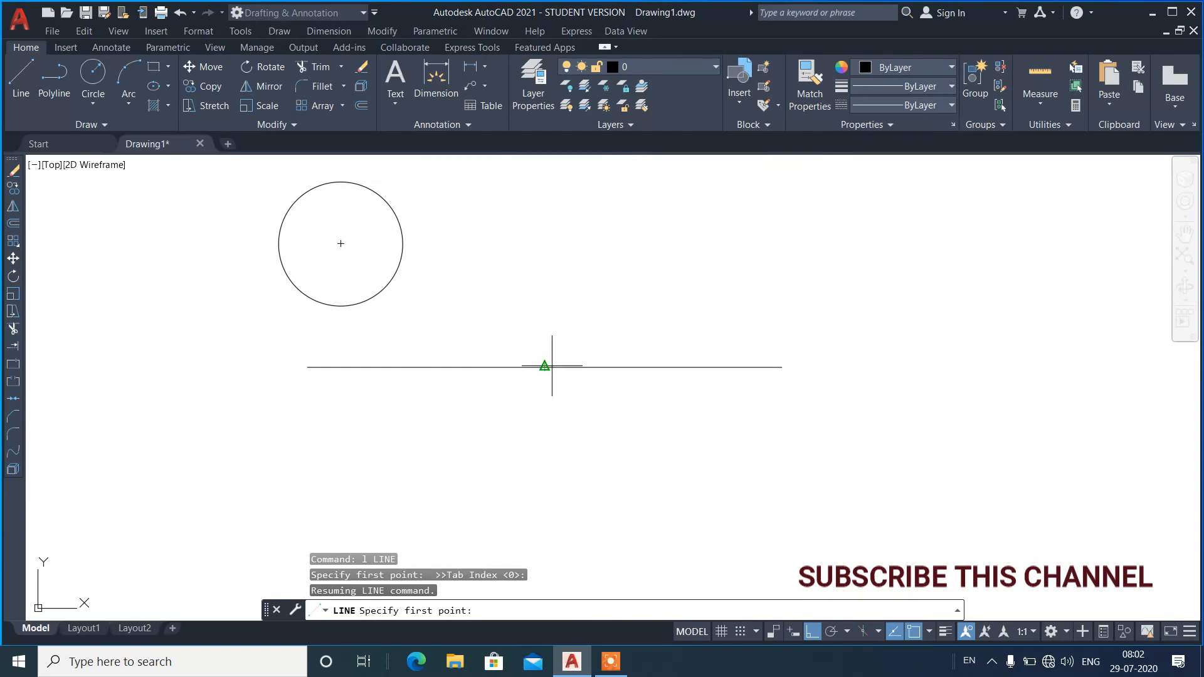
key("Escape")
Erase the horizontal line and the circle.
left_click(519, 397)
left_click(367, 263)
type("e")
key("Return")
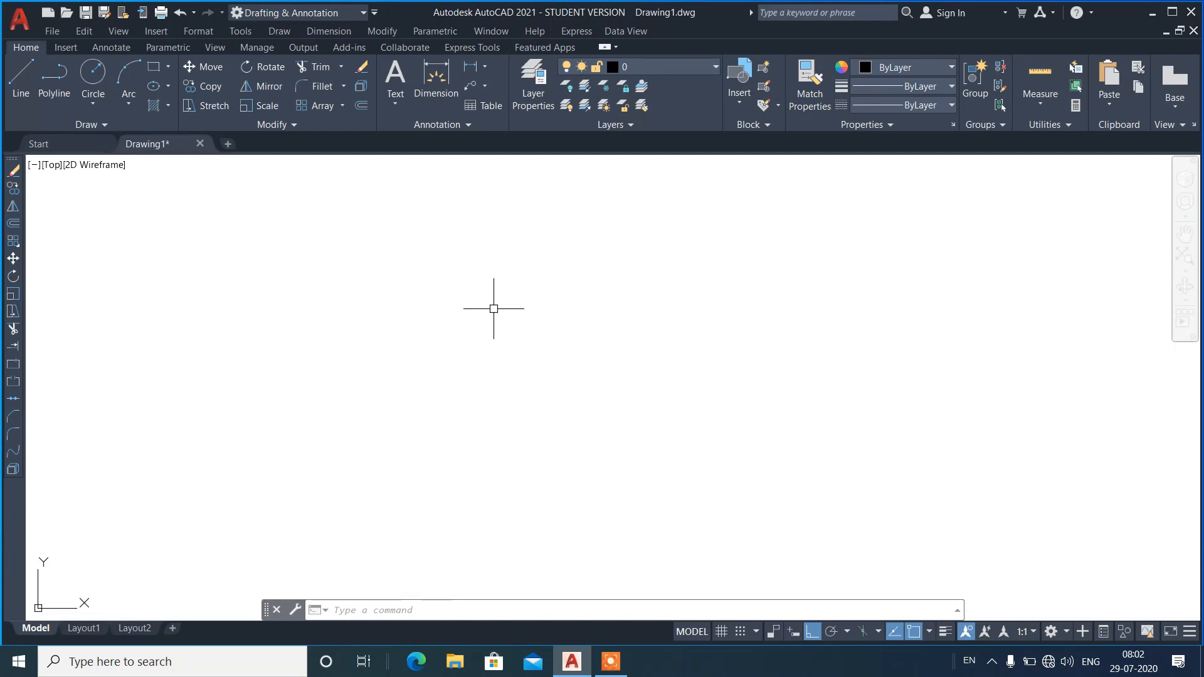
Draw a rectangle left of the drawing's middle and a circle of similar height just to its right.
type("rec")
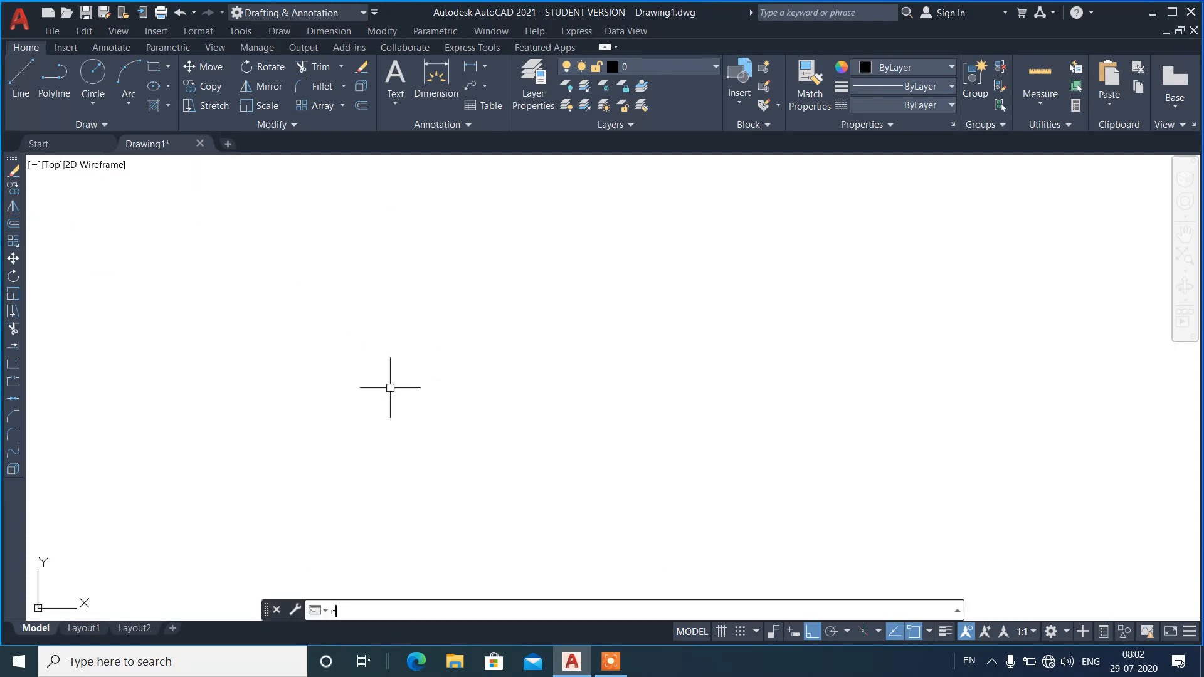
key("Return")
left_click(255, 431)
left_click(410, 302)
type("c")
key("Return")
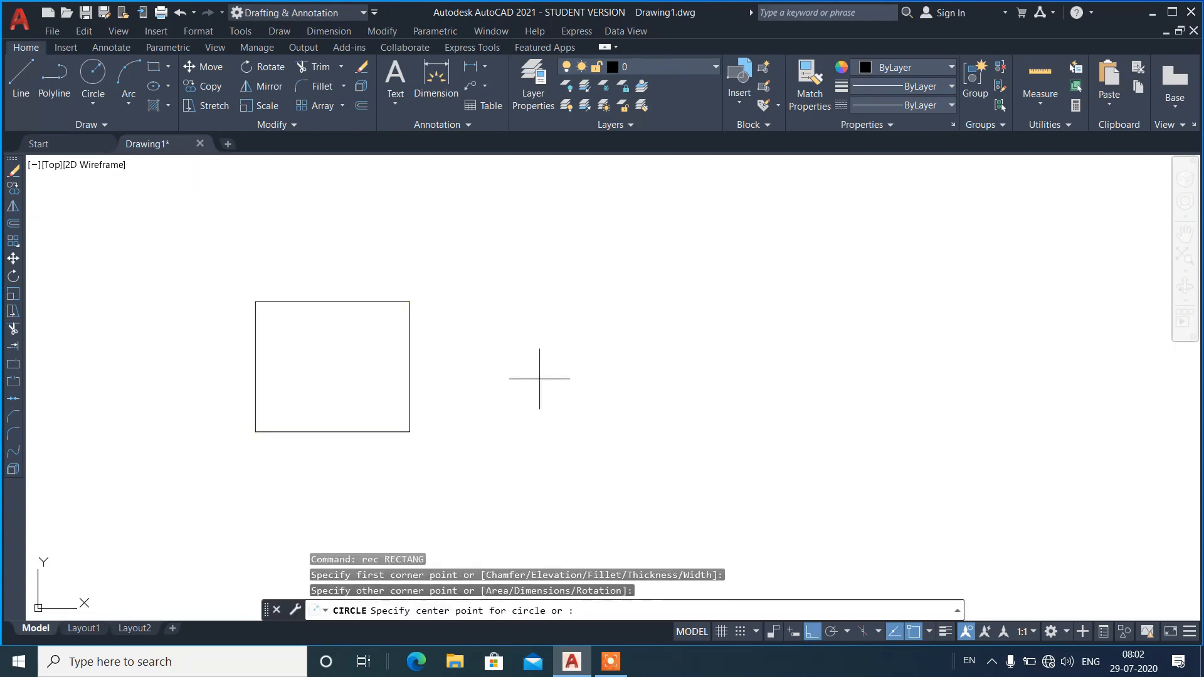
left_click(511, 380)
left_click(577, 379)
Draw a diagonal line sloping down past the rectangle's left side to below it, with ortho off.
type("l")
key("Return")
left_click(102, 273)
left_click(812, 631)
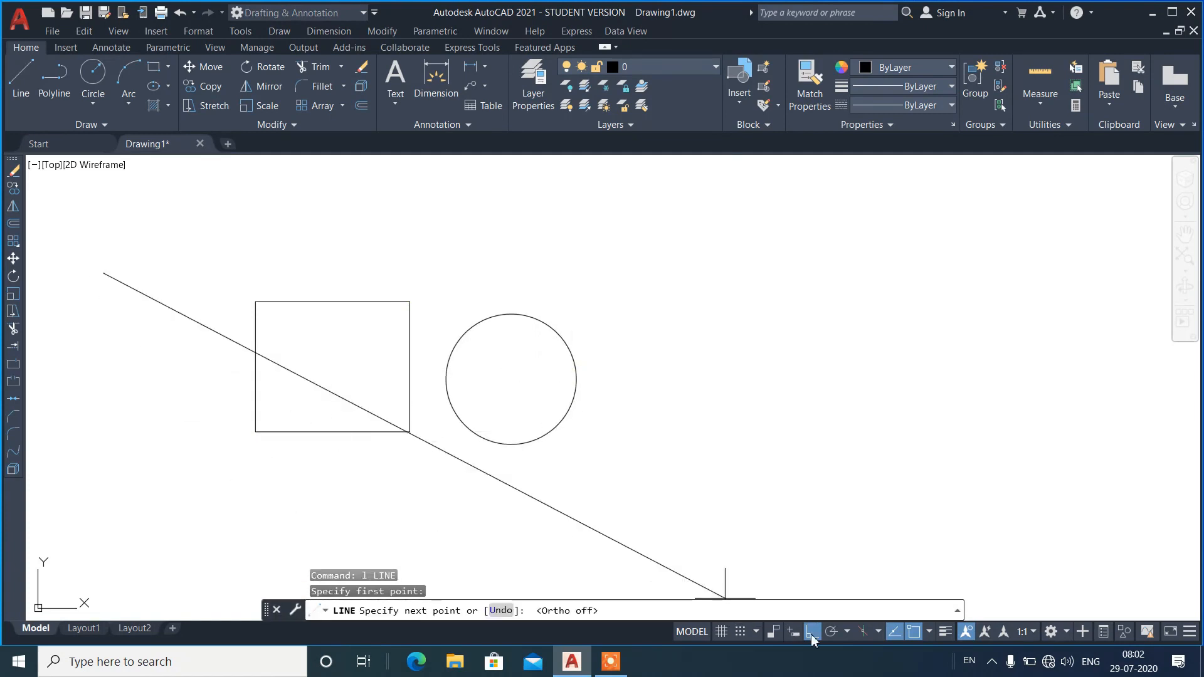
left_click(290, 506)
key("Return")
Draw a three-point arc from below the circle, around its far side, to above the gap between rectangle and circle.
type("a")
key("Return")
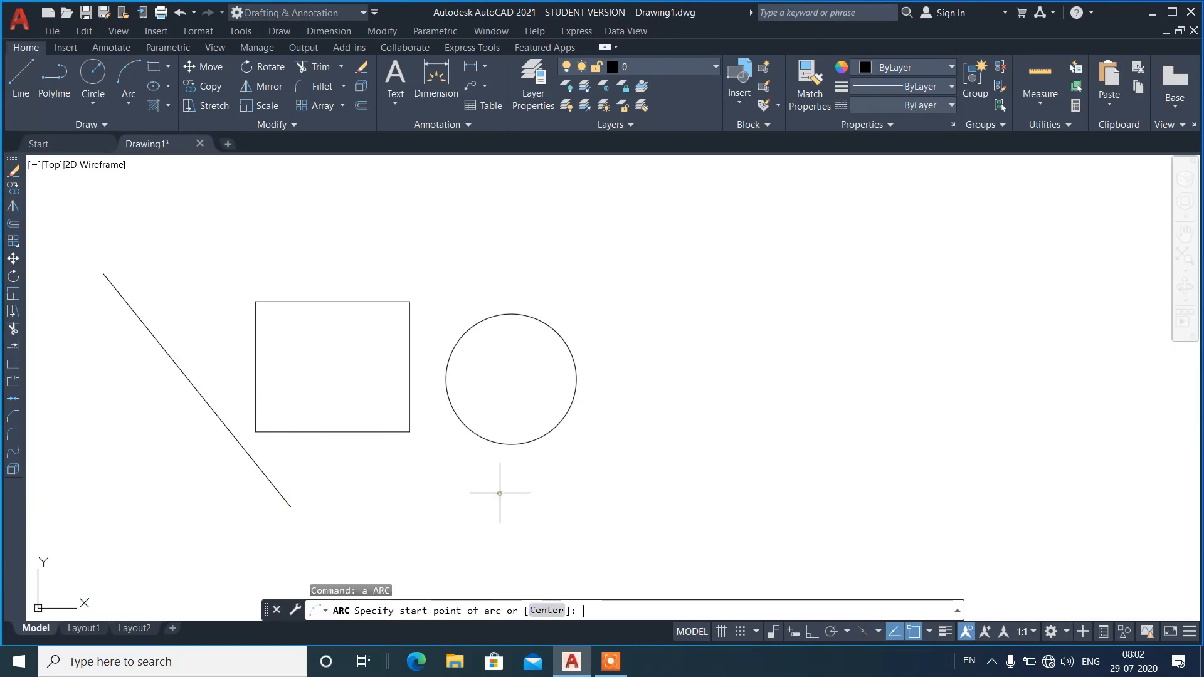
left_click(499, 493)
left_click(618, 442)
left_click(432, 247)
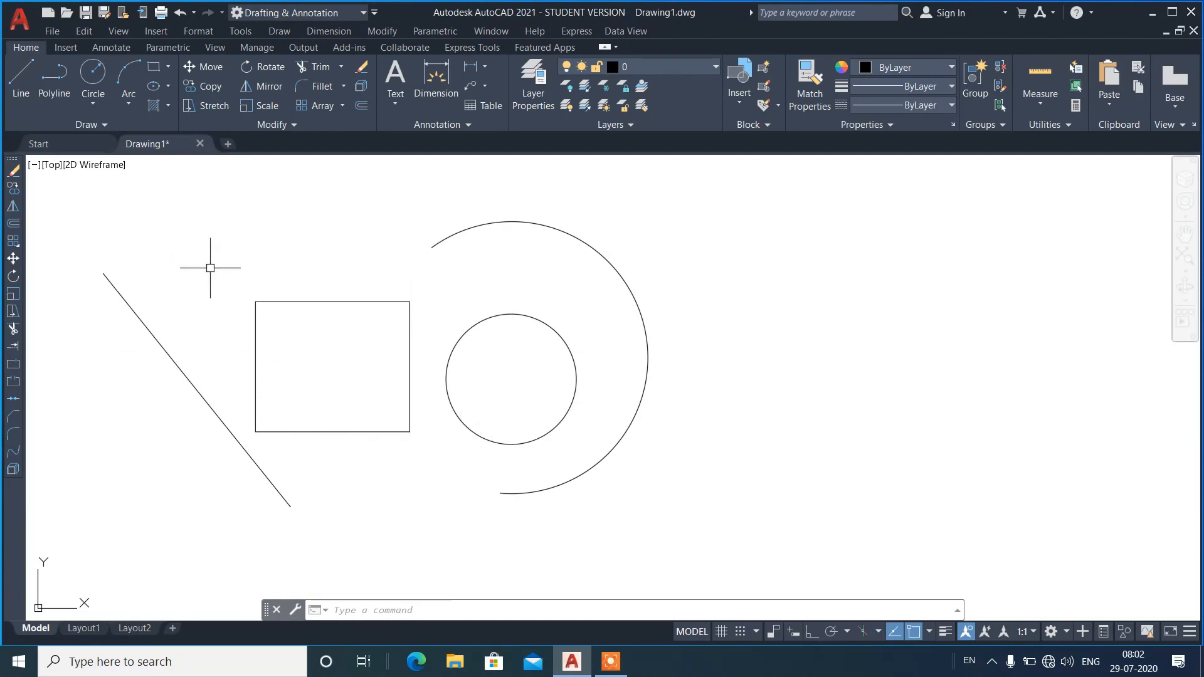
Start a line at the diagonal line's upper endpoint and snap it to the midpoint of the rectangle's left side, using the end and mid overrides.
type("l")
key("Return")
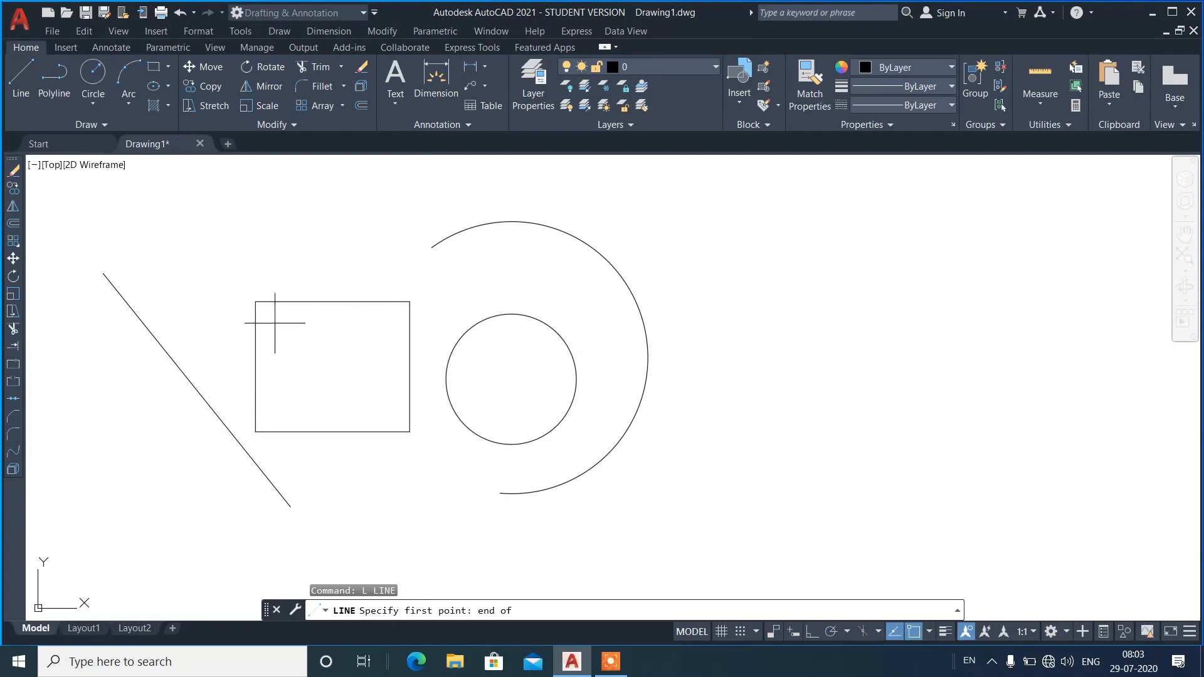
left_click(103, 274)
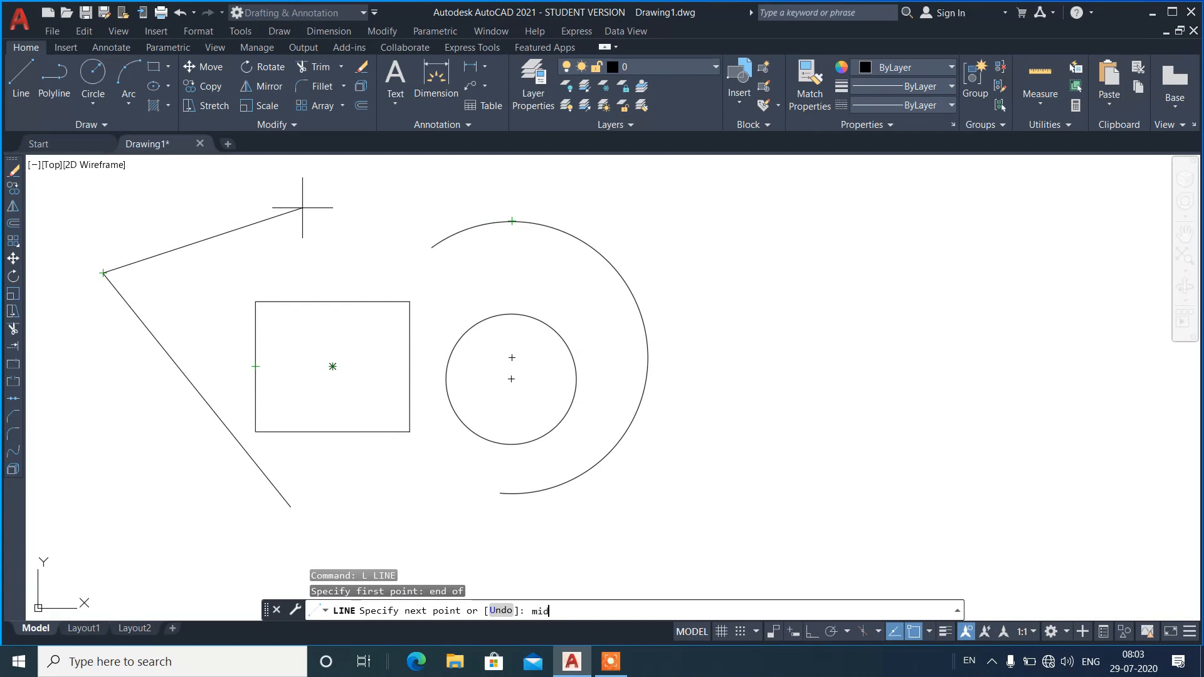
key("Return")
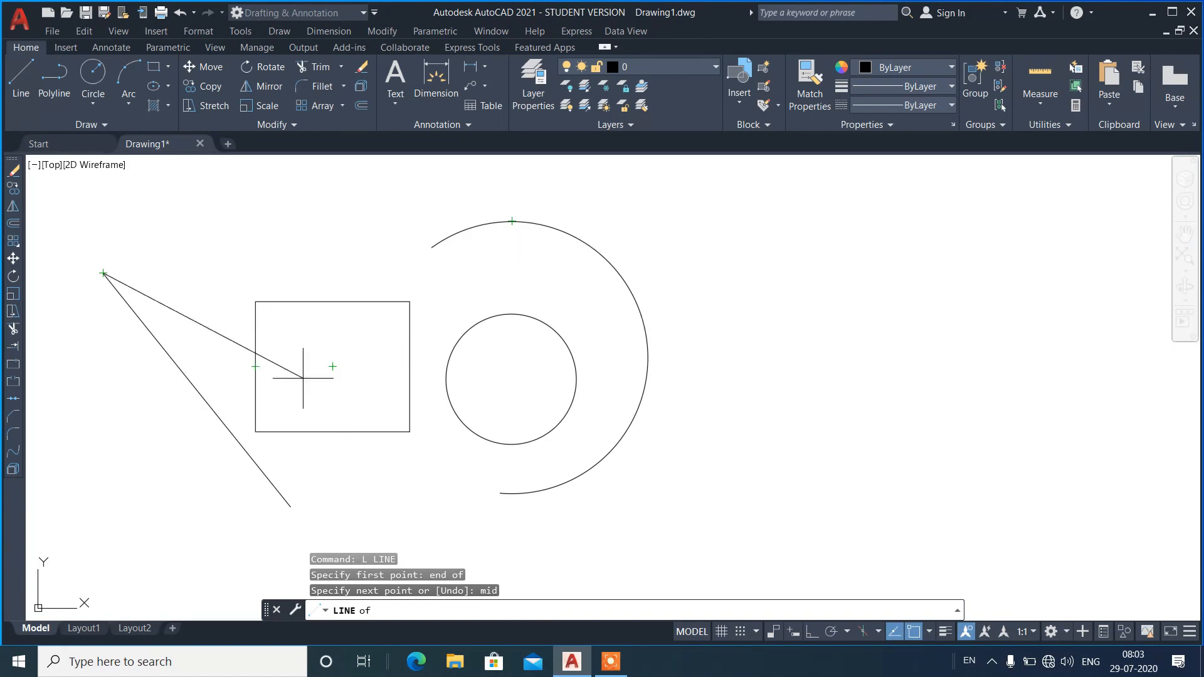
left_click(255, 366)
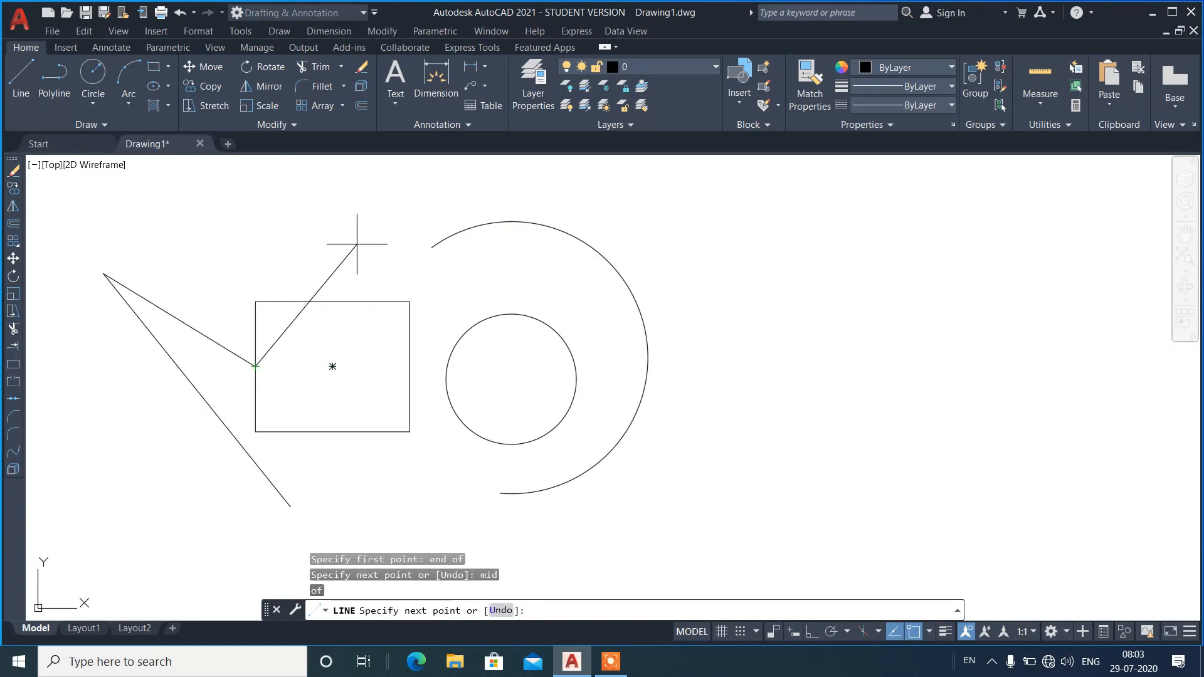
Continue the line to the arc's center with a Center override, and finish at the rectangle's upper-right corner with an Endpoint override.
right_click(357, 244, "shift")
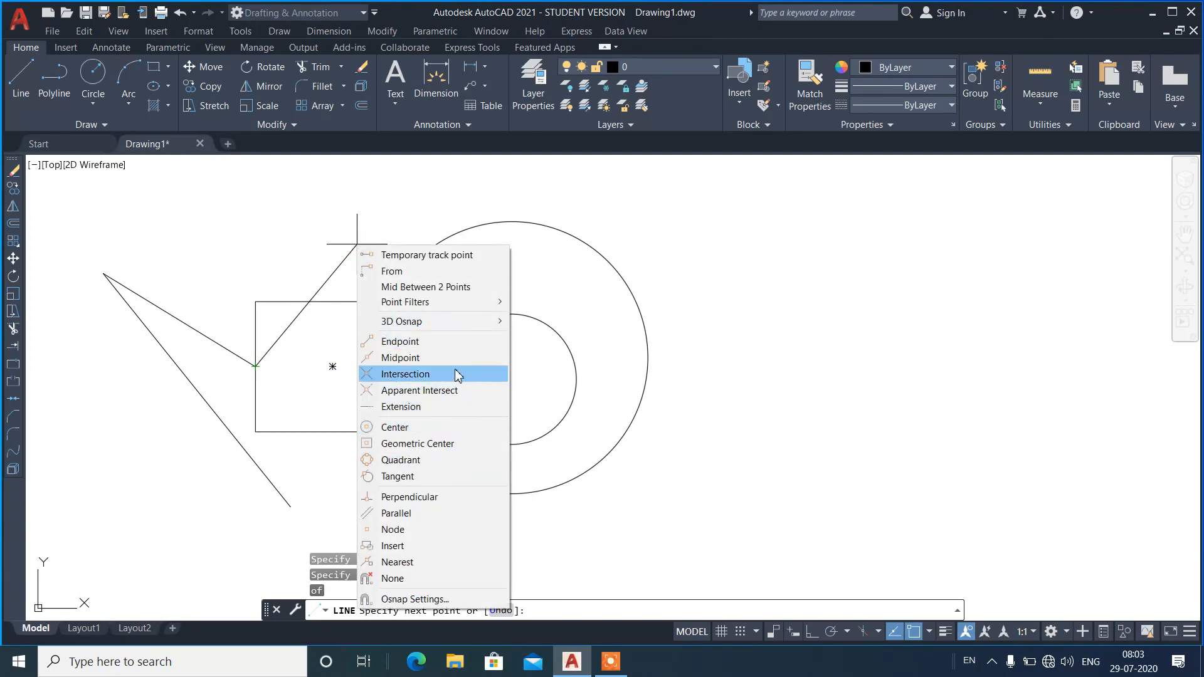
left_click(422, 434)
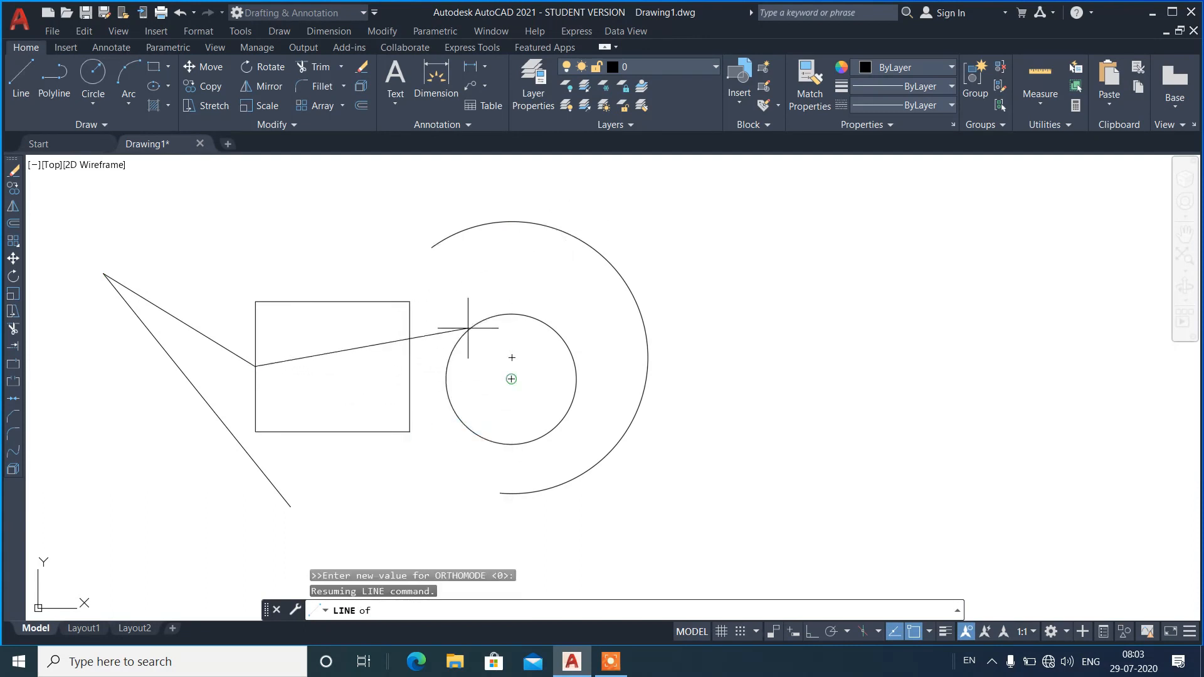
left_click(509, 355)
right_click(498, 266, "shift")
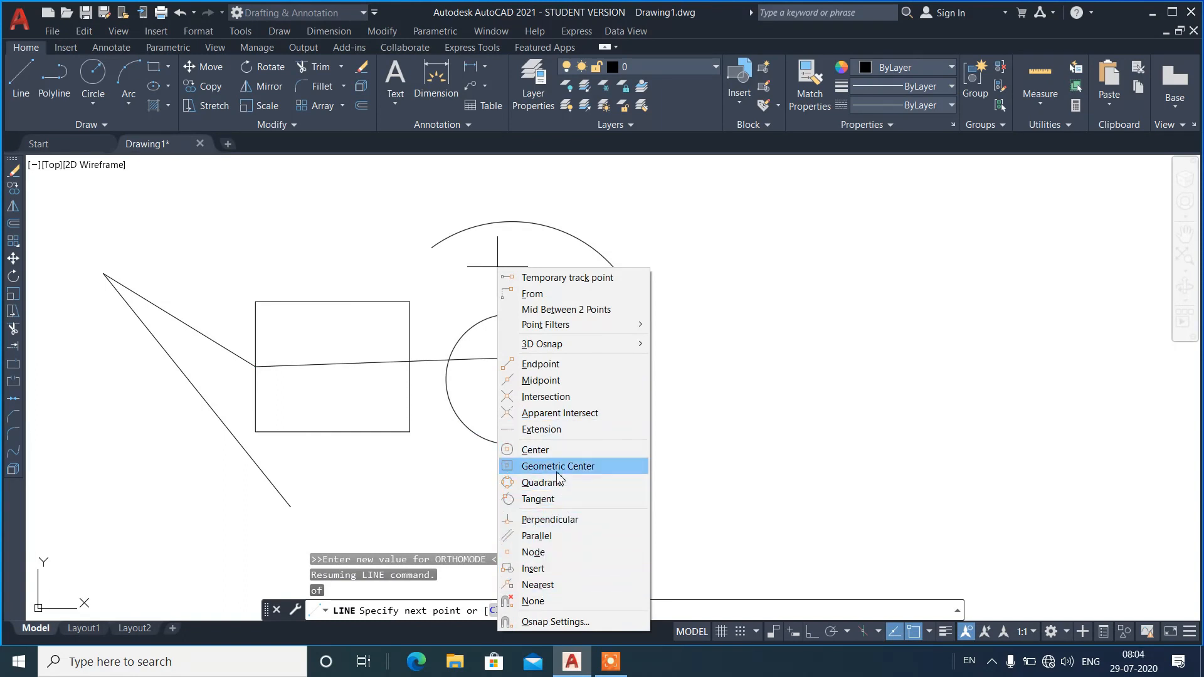
left_click(540, 364)
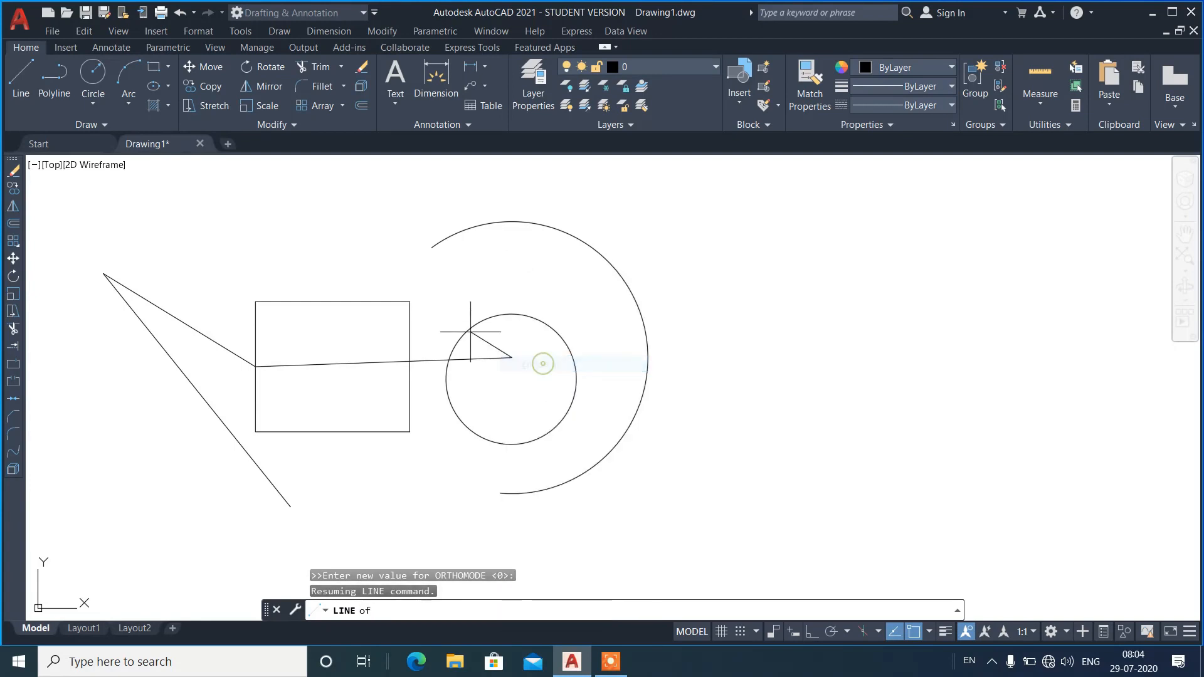
left_click(409, 302)
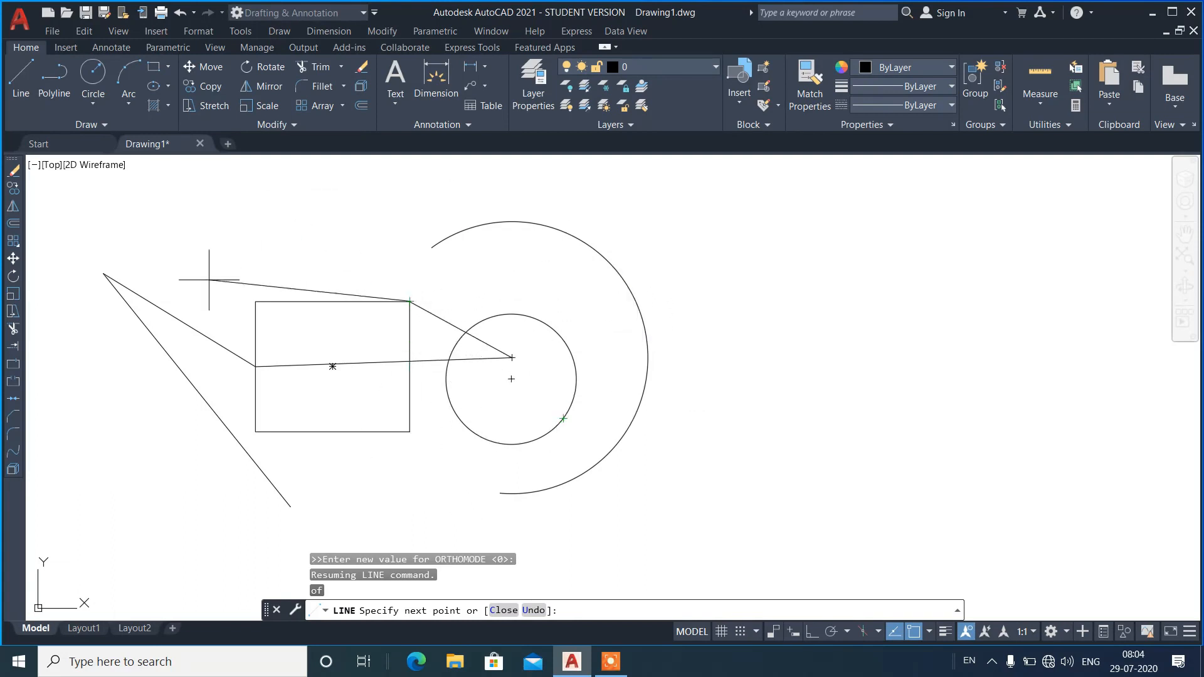
key("Escape")
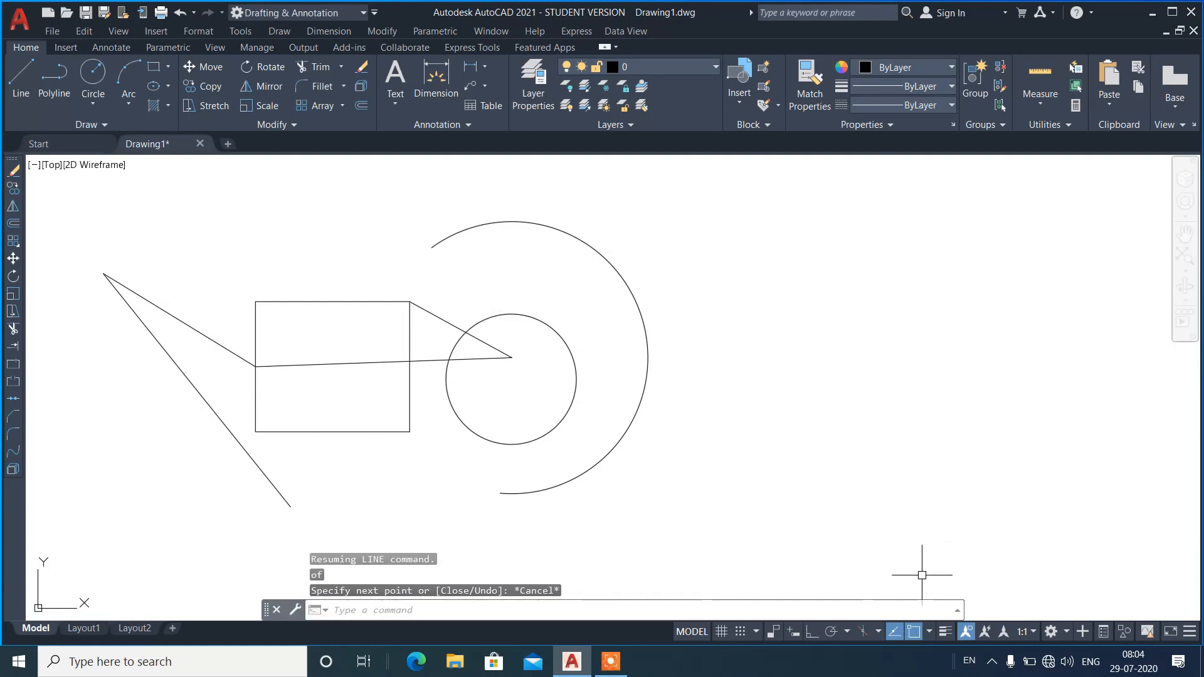
Turn object snap off and back on while trying out lines in the empty area right of the arc.
left_click(924, 635)
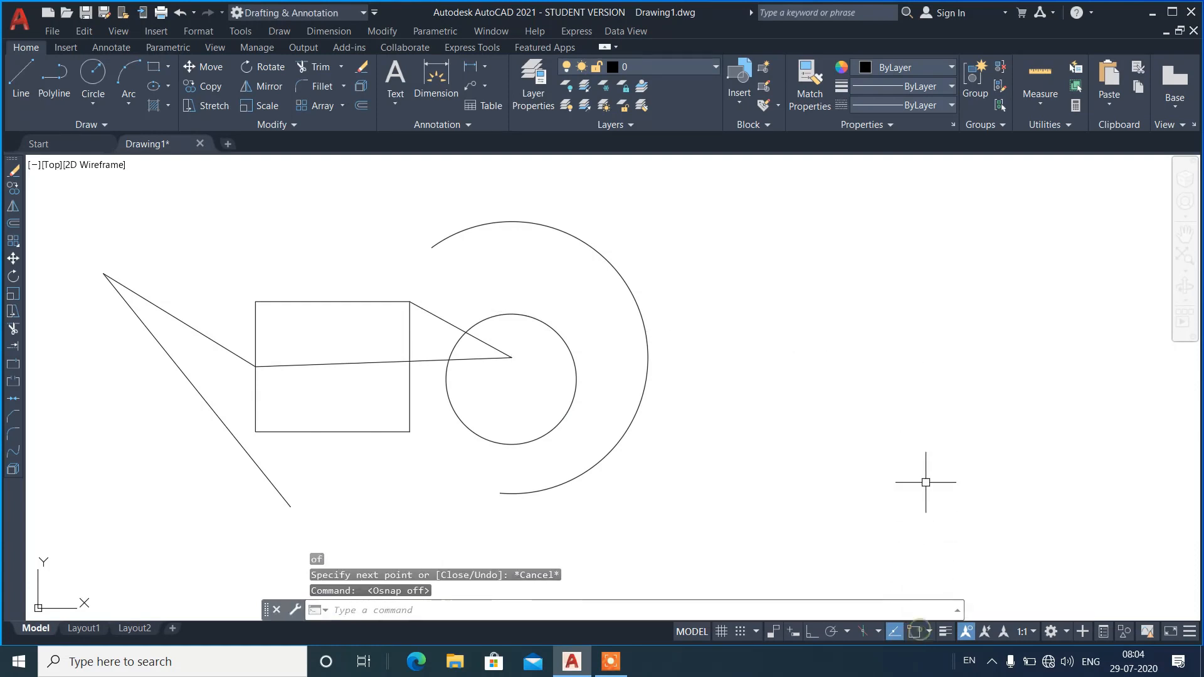
type("l")
key("Return")
left_click(877, 288)
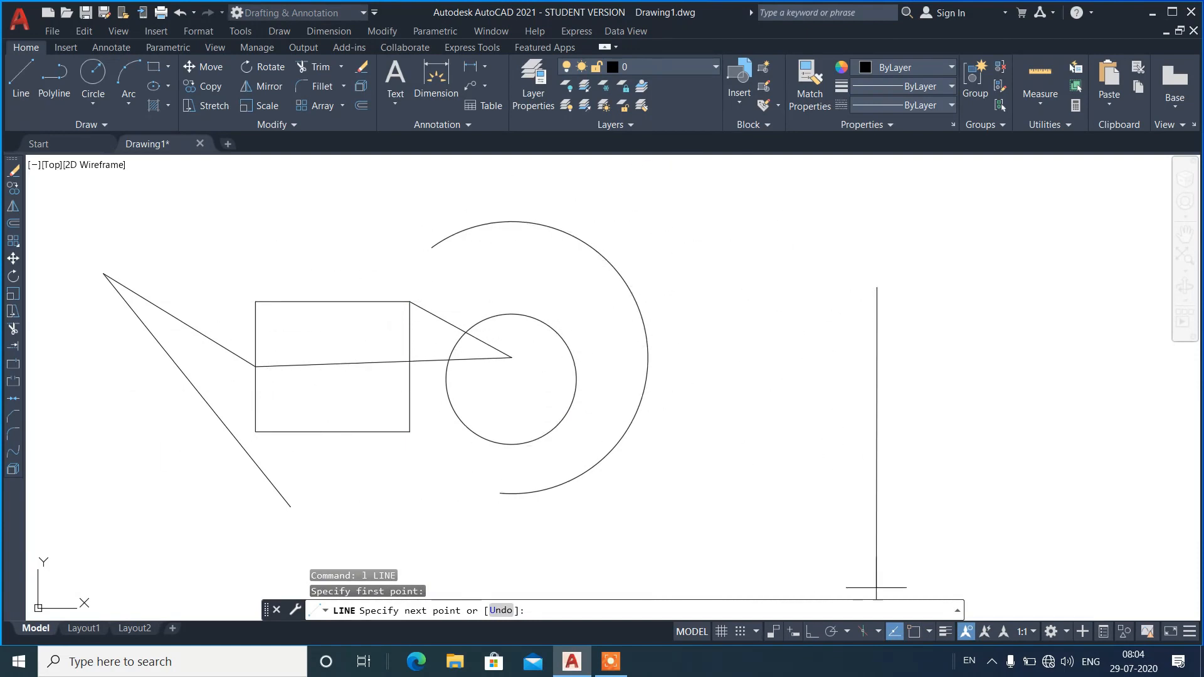
left_click(914, 633)
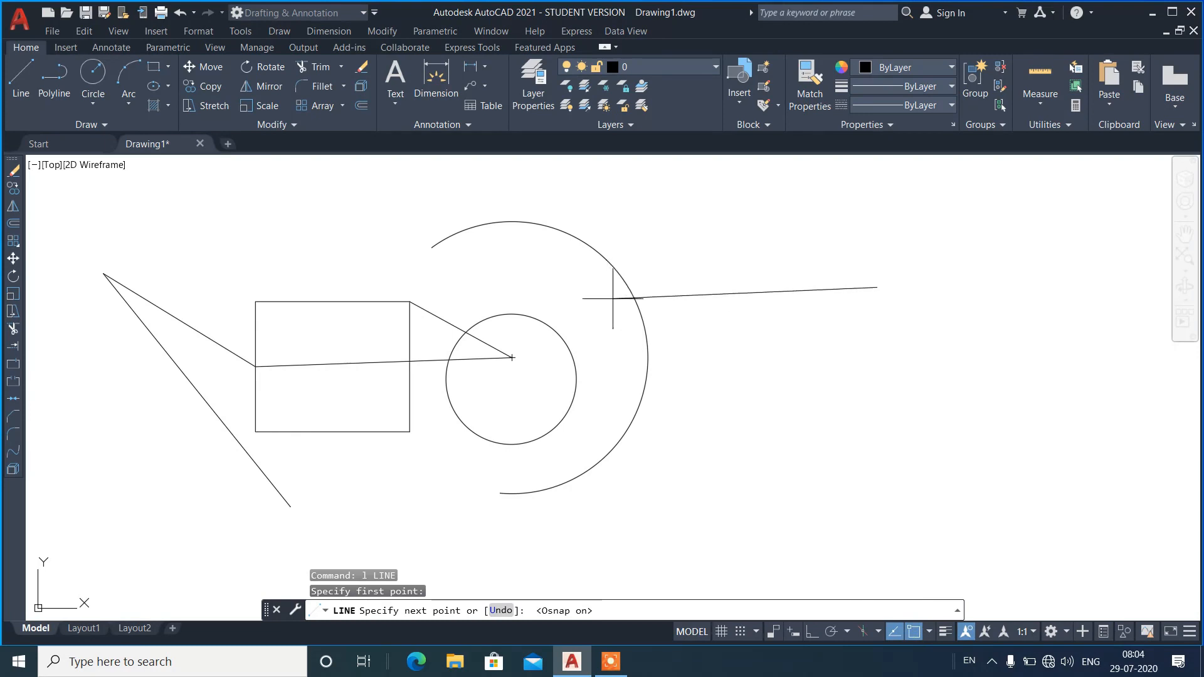
key("Escape")
key("Return")
left_click(776, 246)
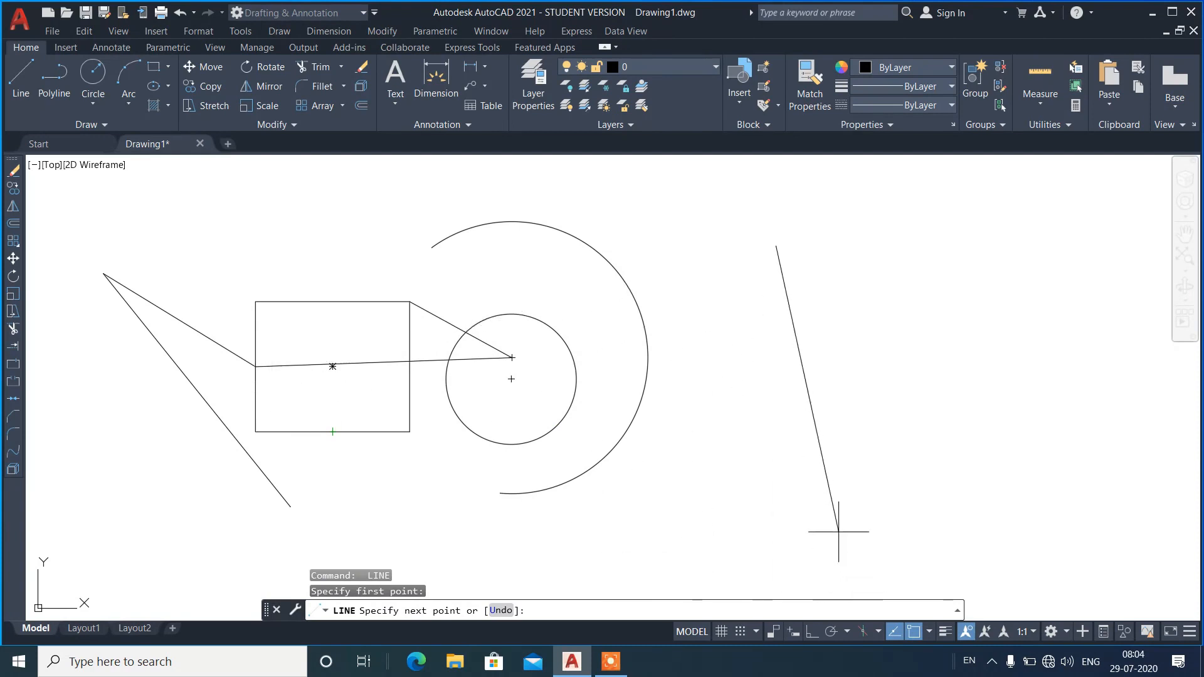
key("Escape")
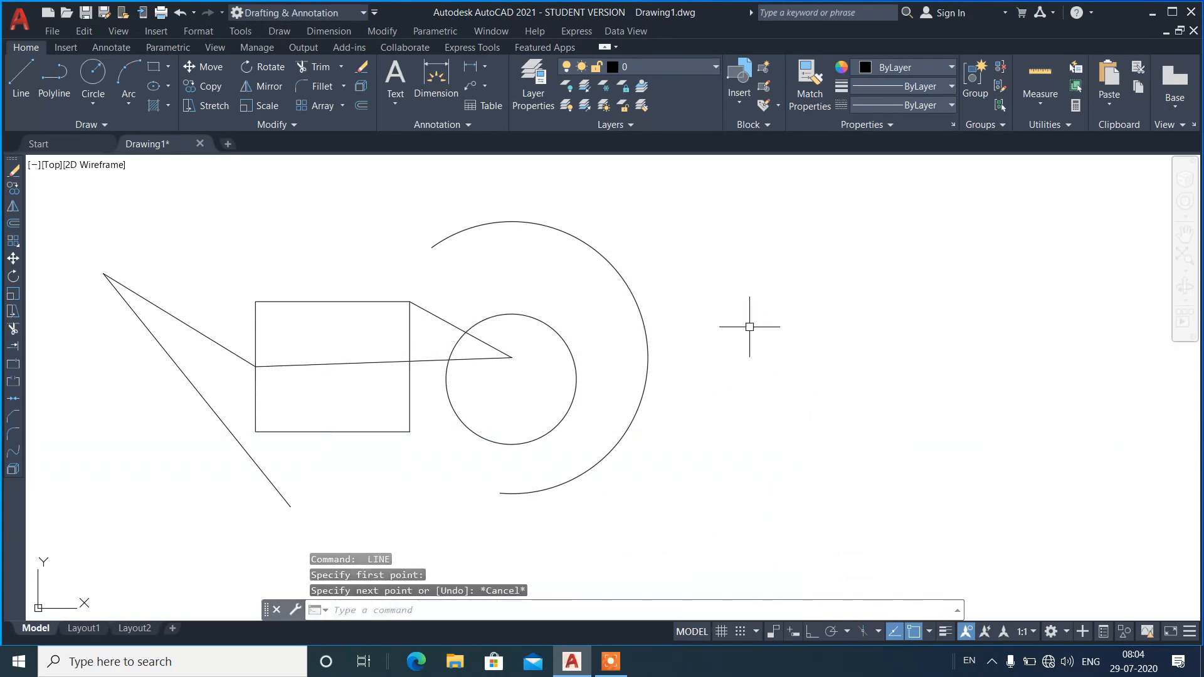
left_click(807, 221)
left_click(769, 255)
type("e")
key("Return")
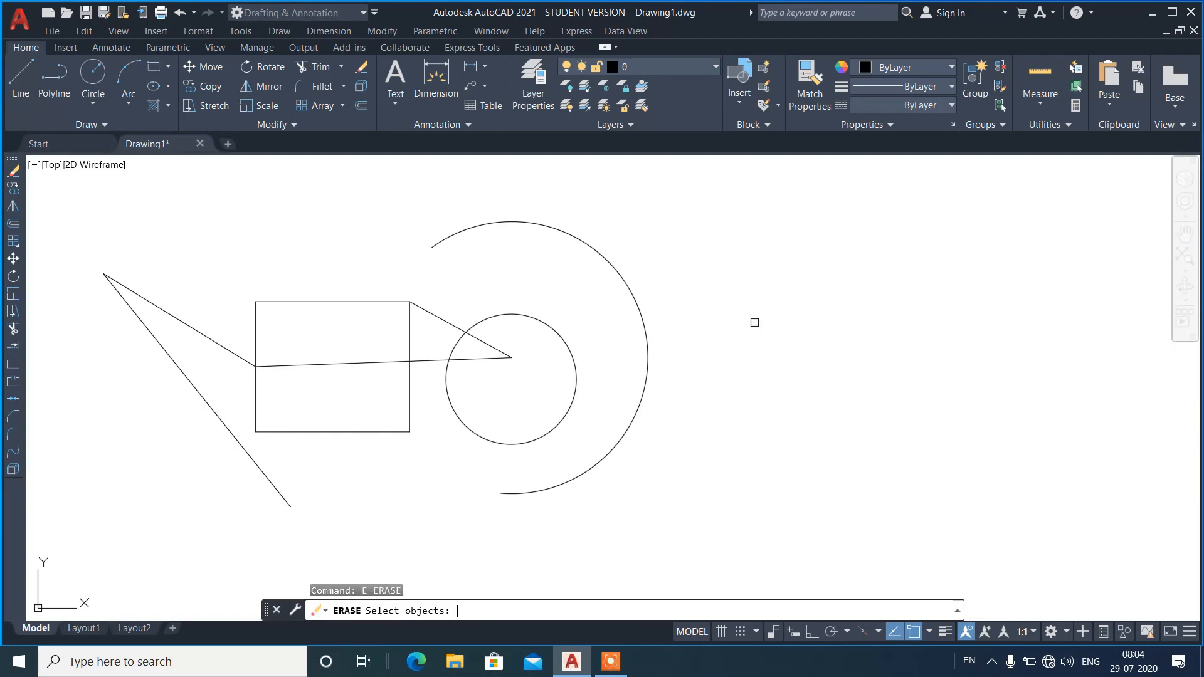
key("Escape")
left_click(828, 241)
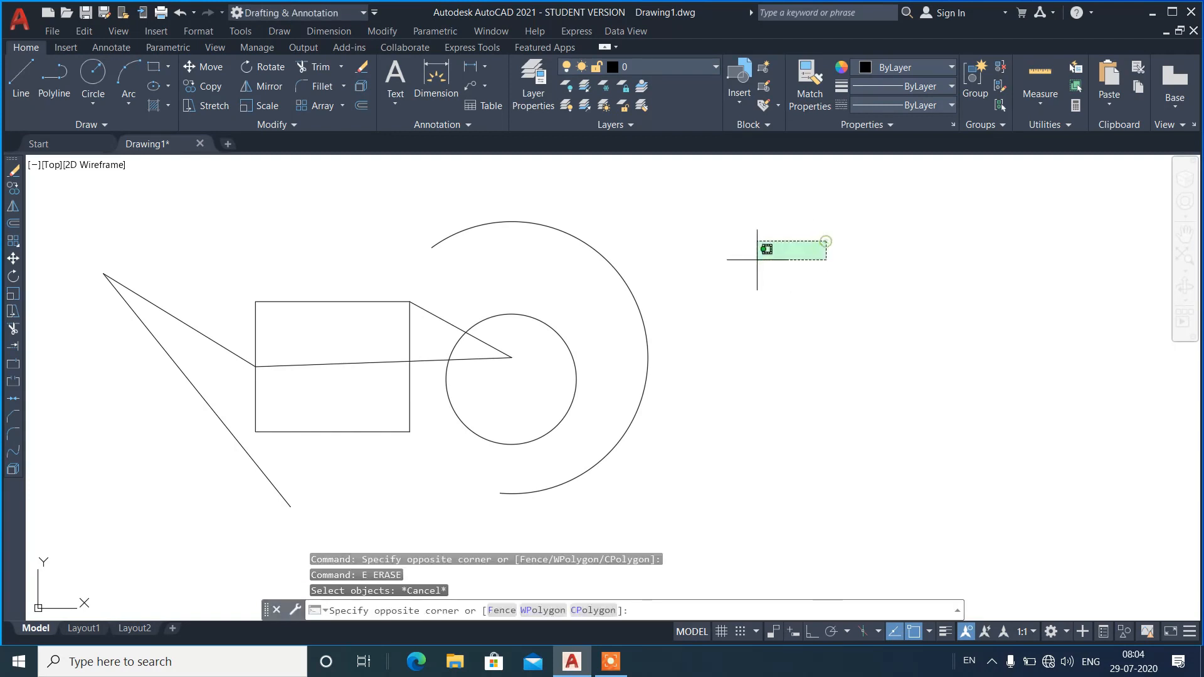
left_click(761, 257)
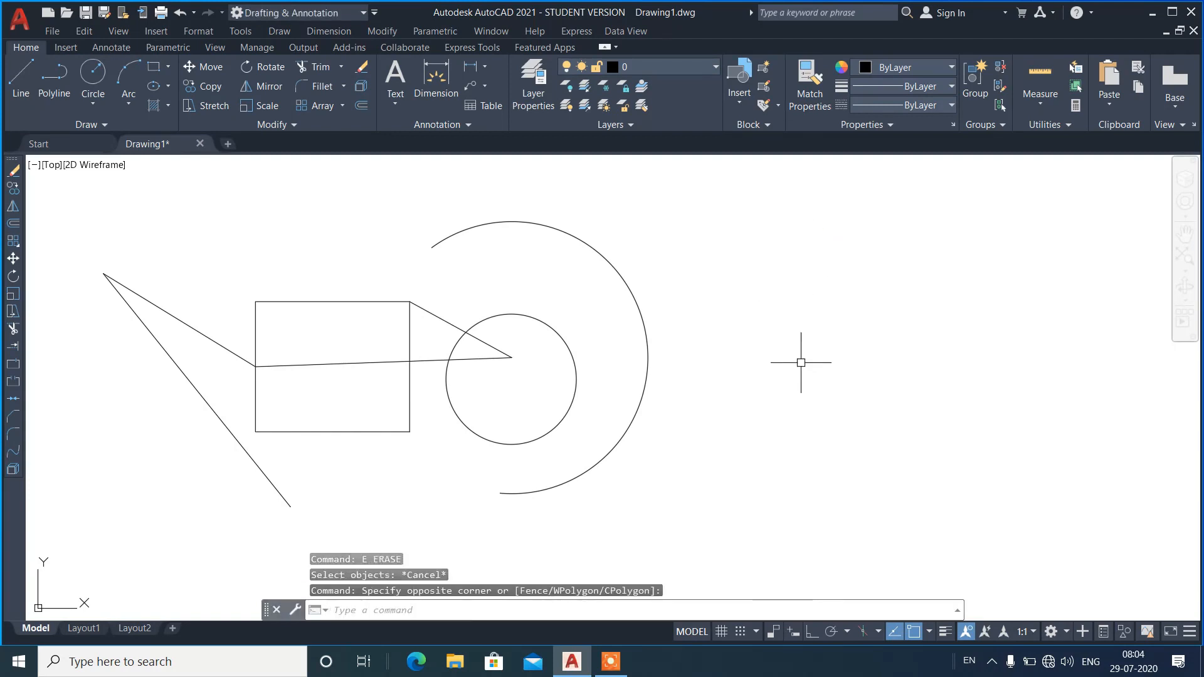
Toggle object snap off and on repeatedly, leaving it switched on.
key("F3")
key("F3")
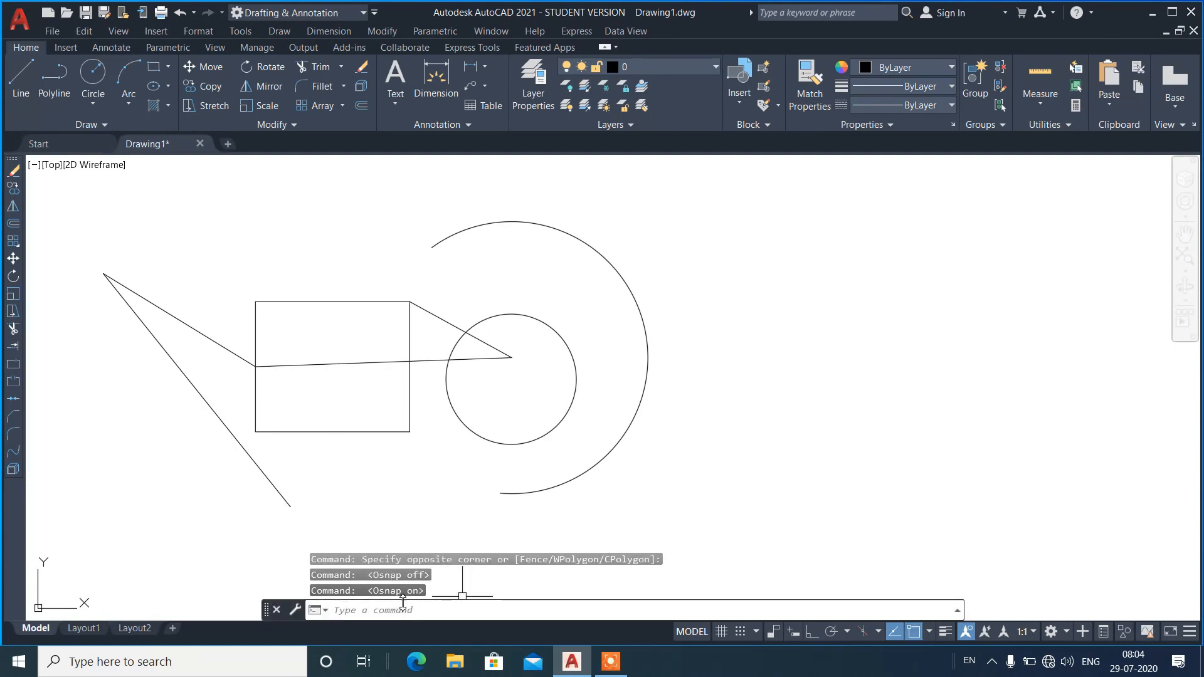
key("F3")
key("F3")
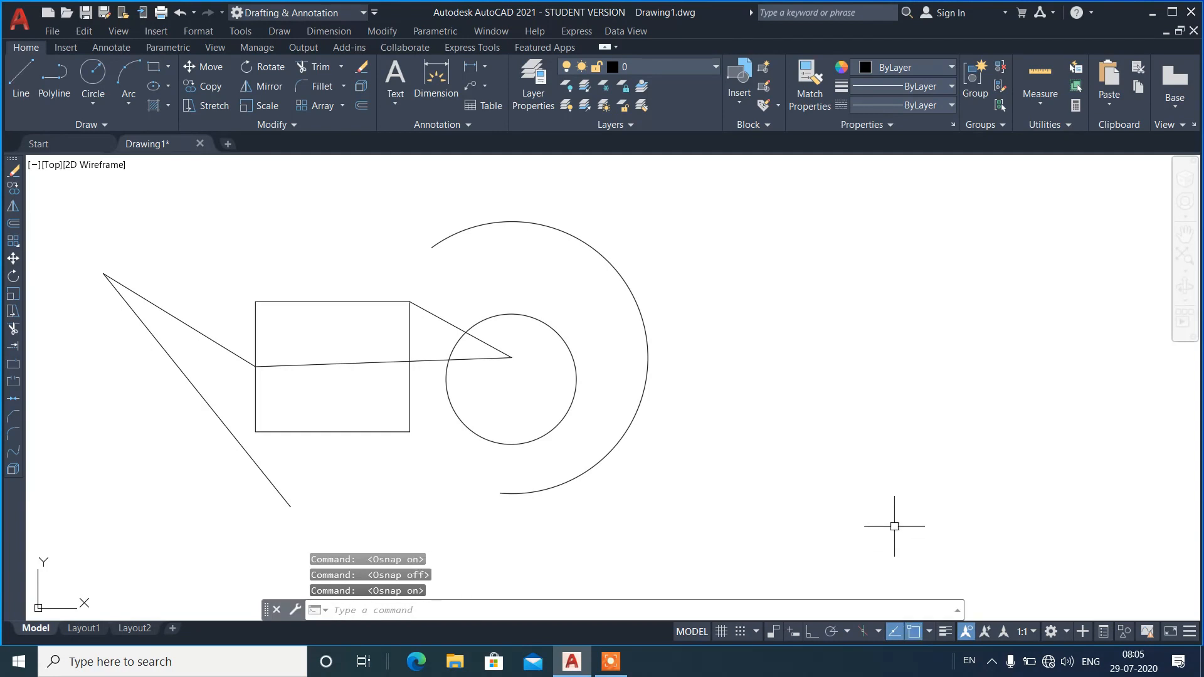
key("F3")
key("F3")
key("F3")
key("F3")
key("F3")
key("F3")
key("F3")
key("F3")
key("F3")
key("F3")
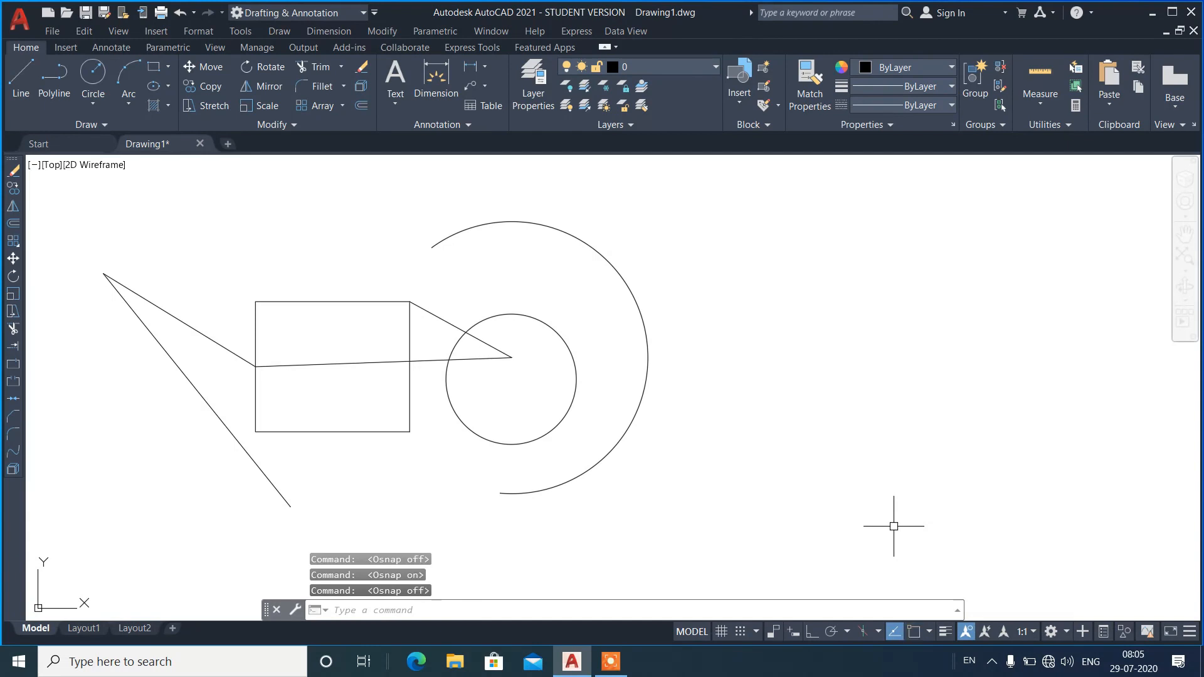
left_click(919, 633)
left_click(919, 633)
Erase all the sample lines, the rectangle, the circle and the arc.
left_click(678, 489)
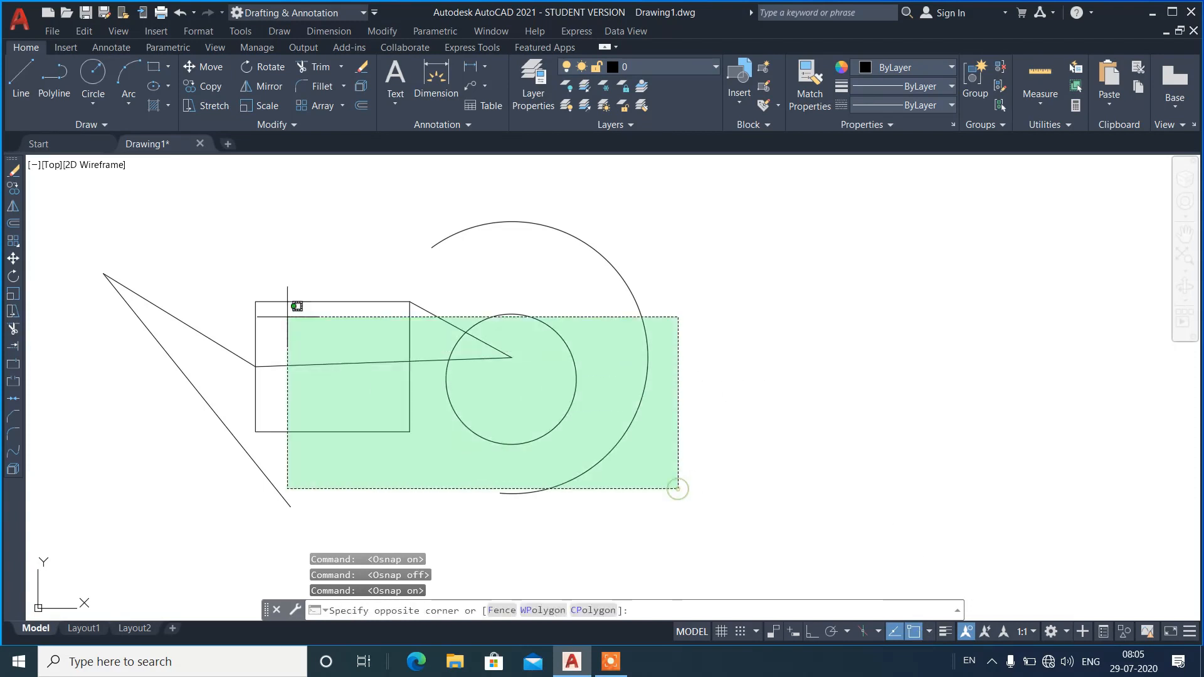
left_click(143, 227)
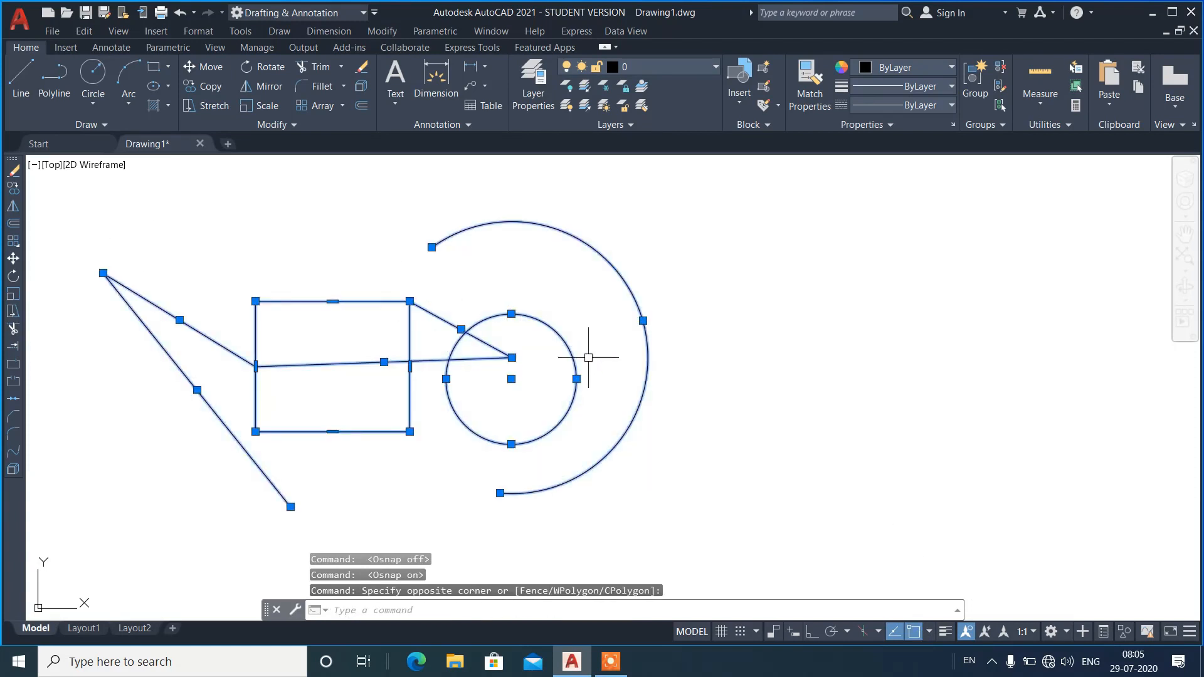
key("Delete")
Draw a large circle left of the drawing's middle and a much smaller circle to its right.
type("c")
key("Return")
left_click(381, 383)
left_click(493, 374)
key("space")
left_click(627, 423)
left_click(673, 412)
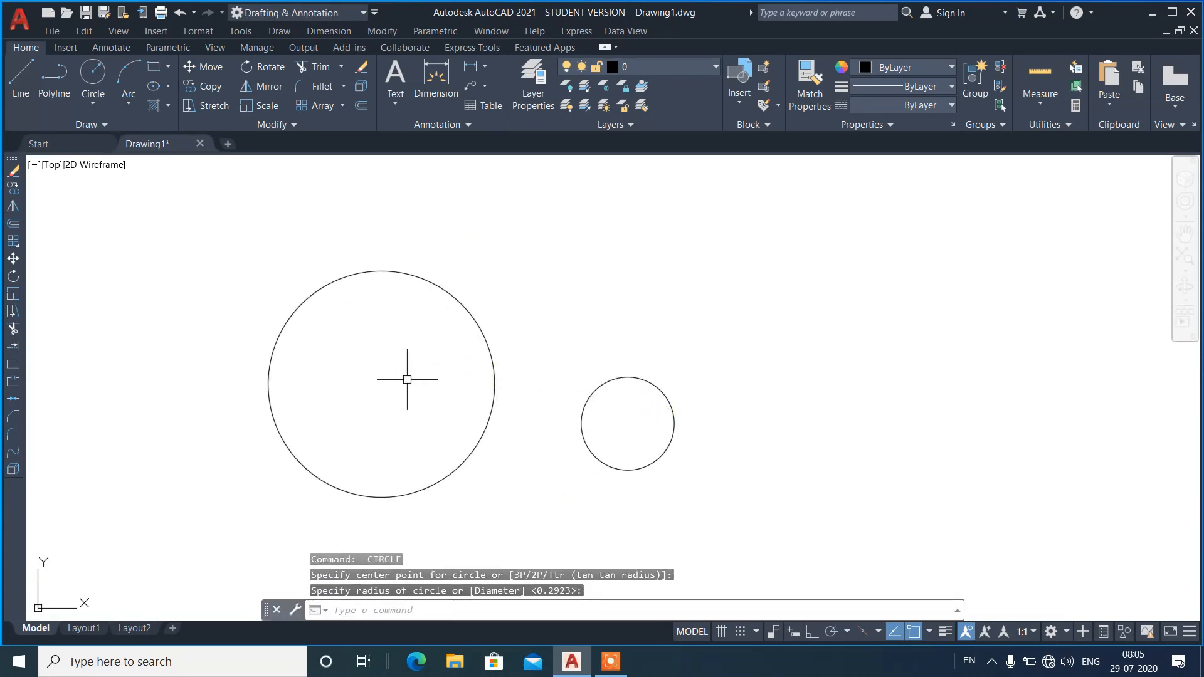
Turn object snap off and move the small circle slightly upward, picking its base point near the center by eye.
left_click(690, 357)
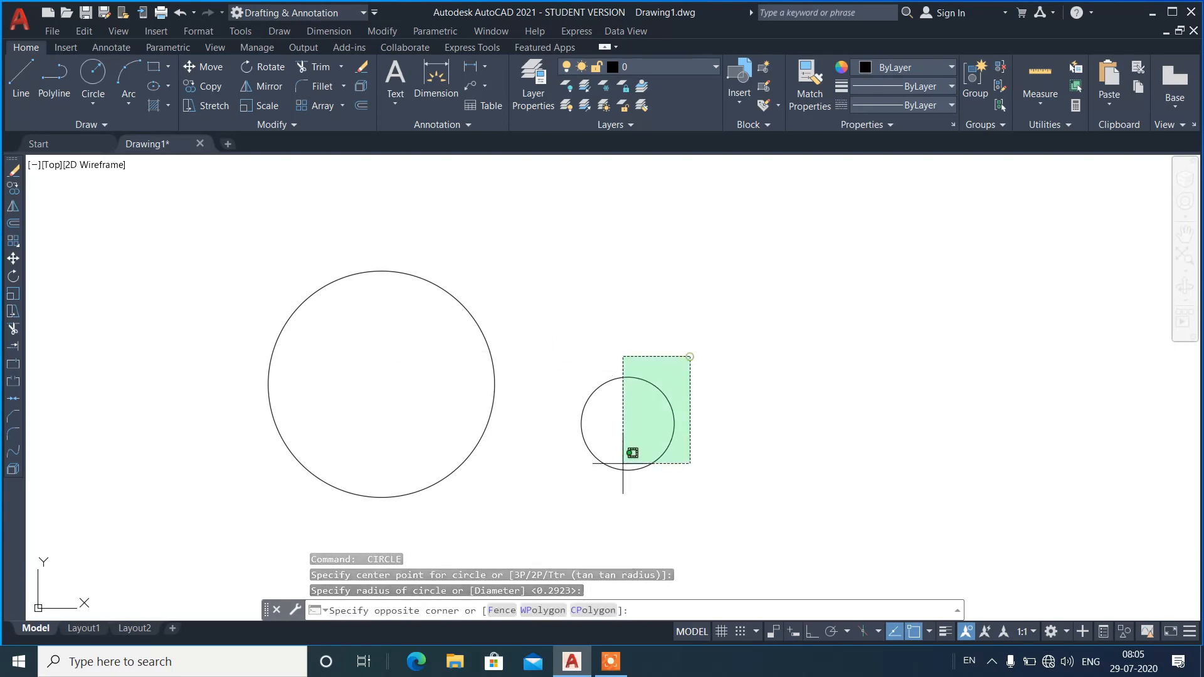
left_click(584, 495)
key("F3")
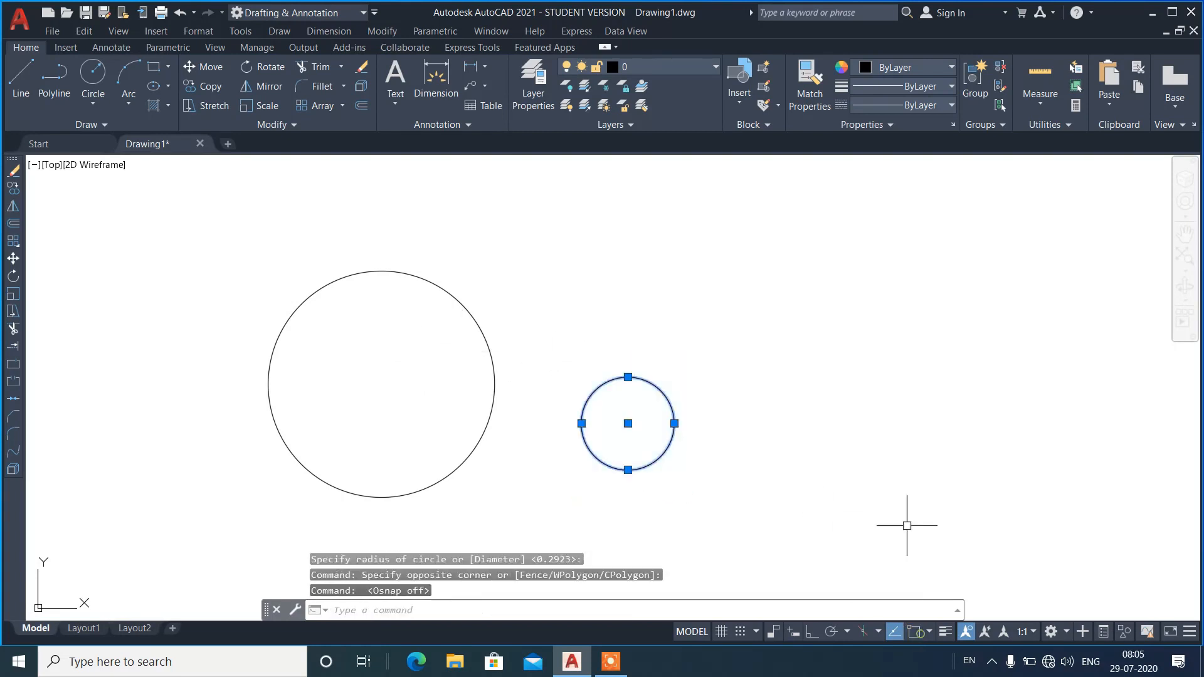
right_click(771, 272)
left_click(815, 374)
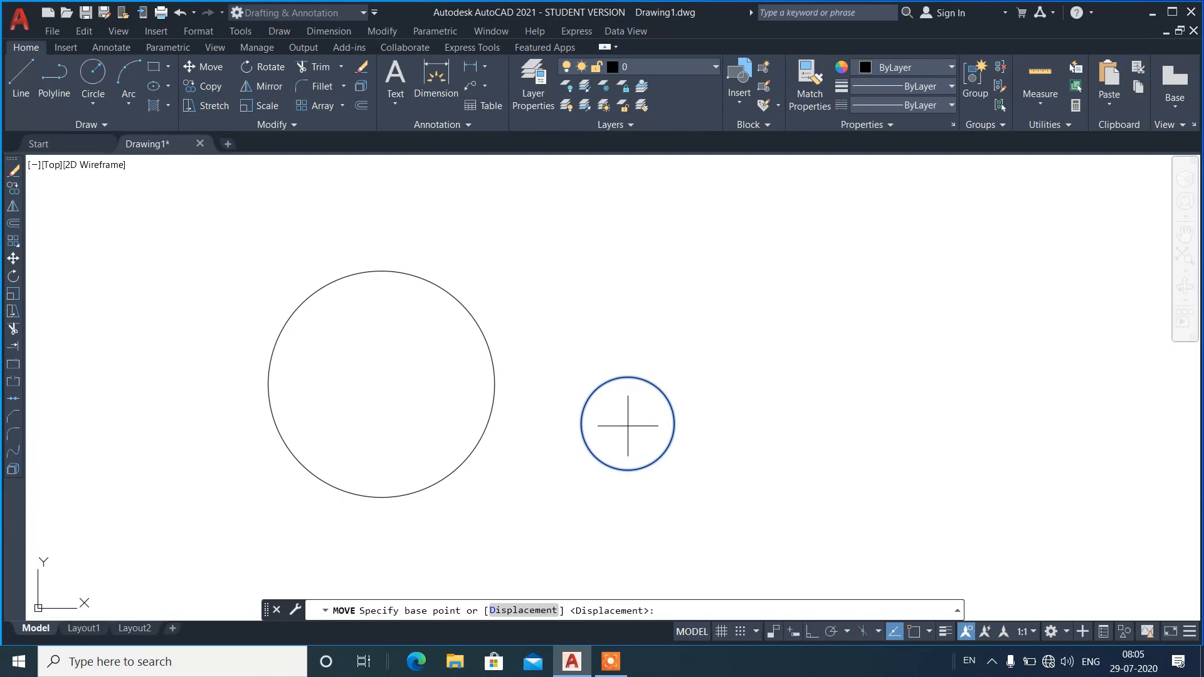
left_click(626, 427)
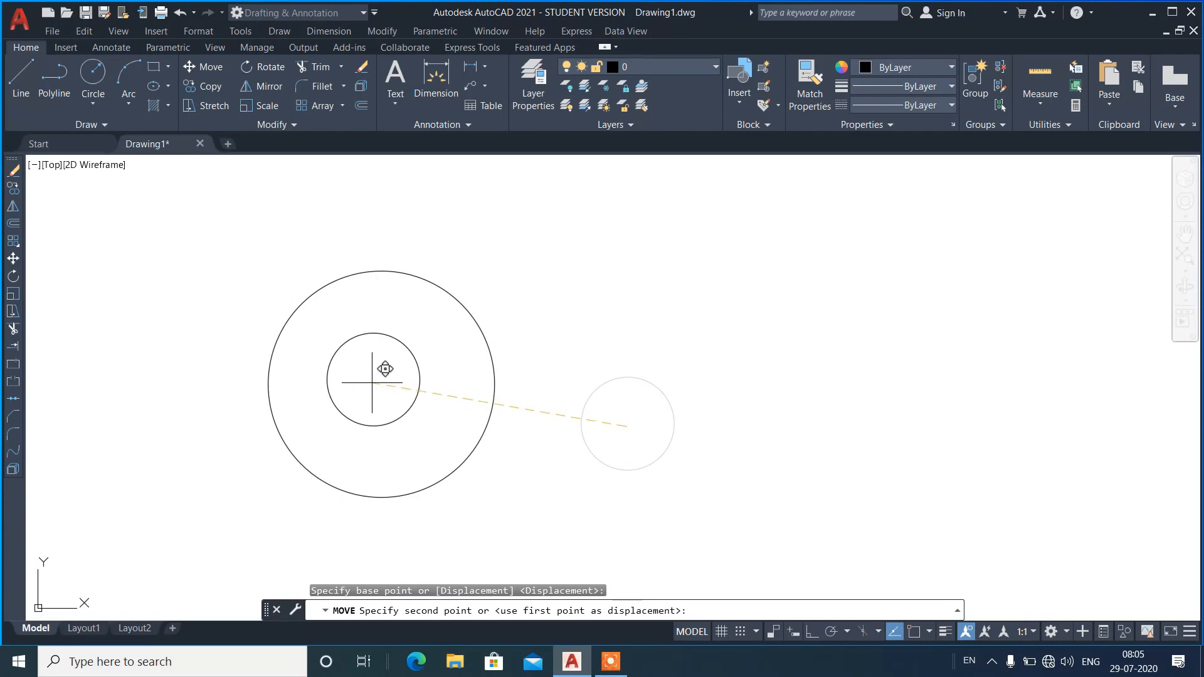
left_click(625, 378)
Turn object snap back on and move the small circle from its center to the large circle's center.
left_click(915, 632)
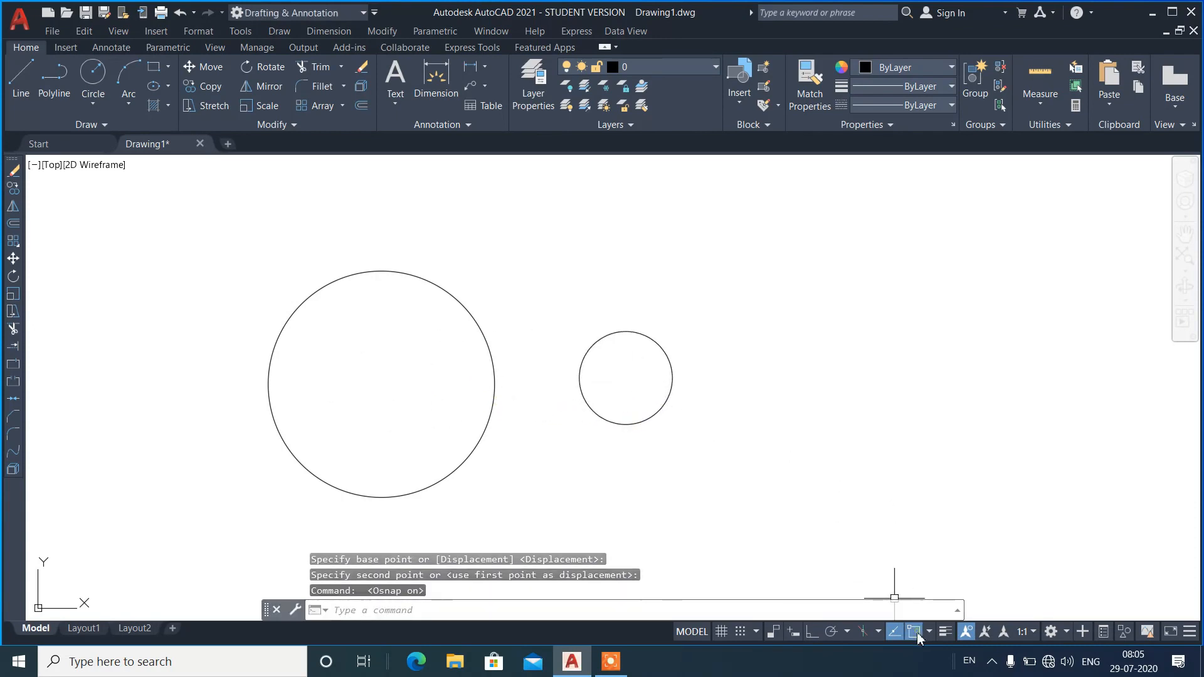
left_click(658, 345)
right_click(728, 286)
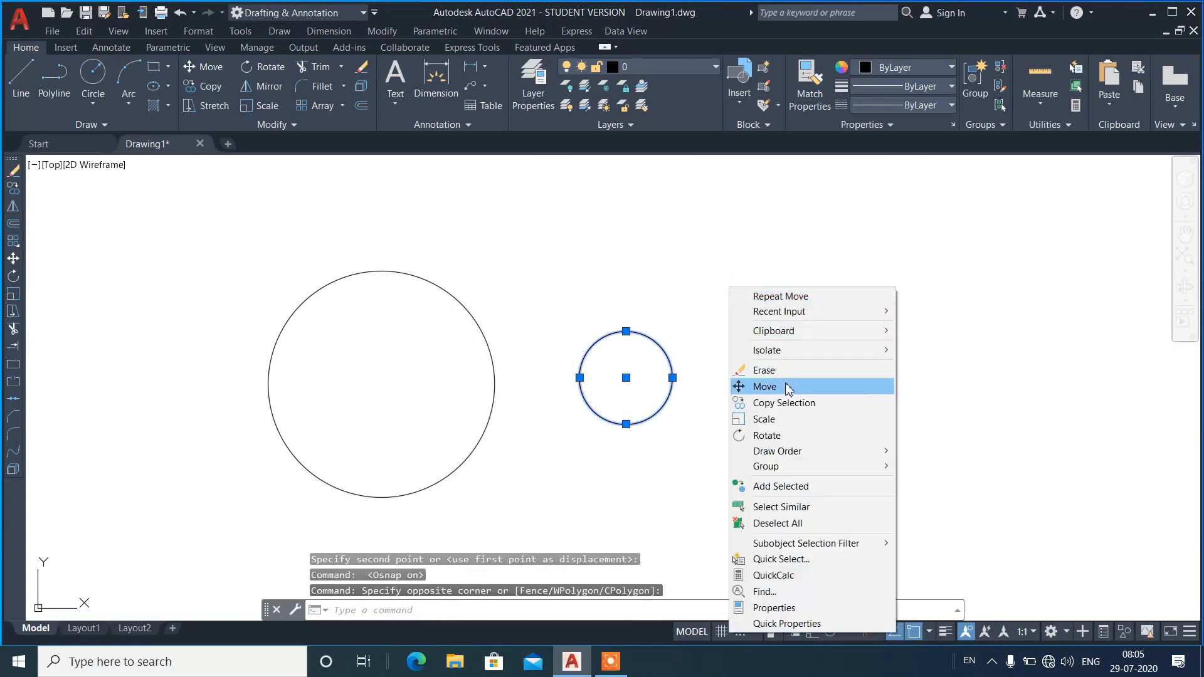
left_click(749, 384)
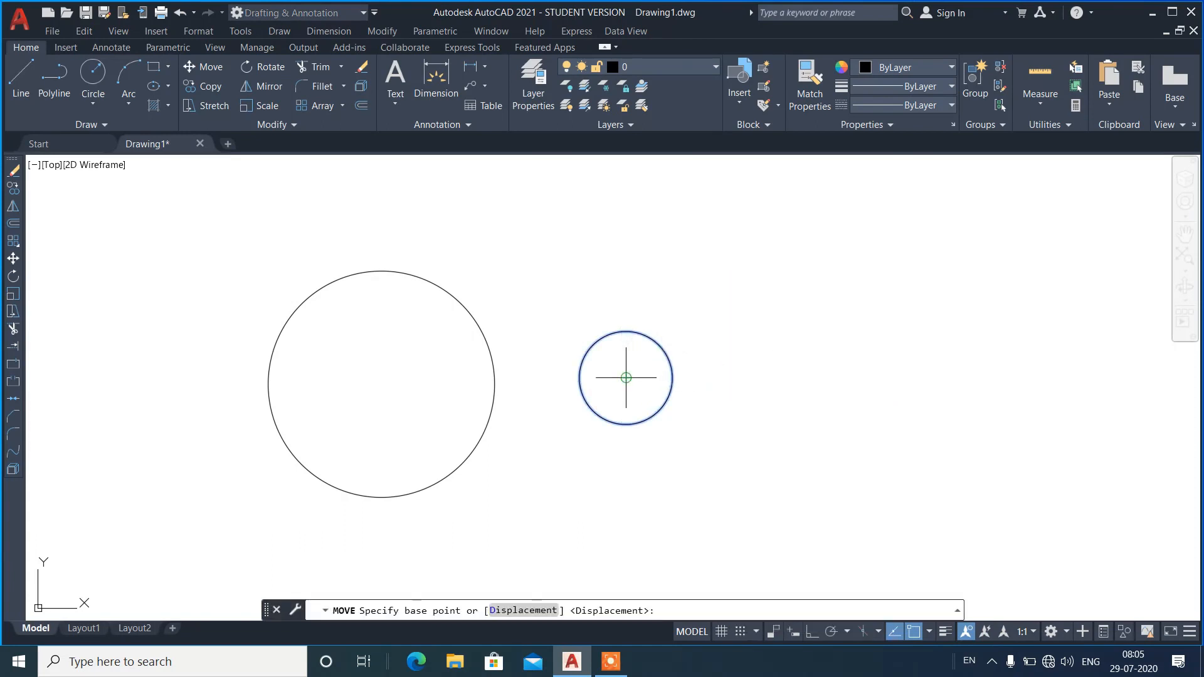
left_click(626, 377)
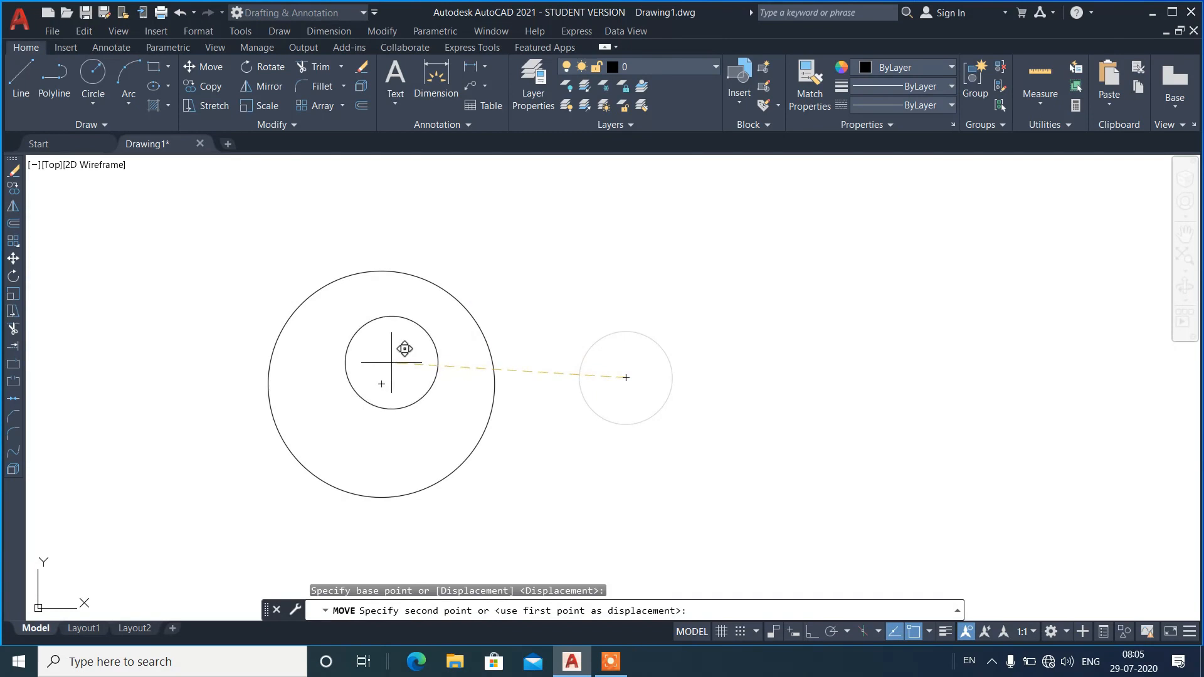
left_click(381, 384)
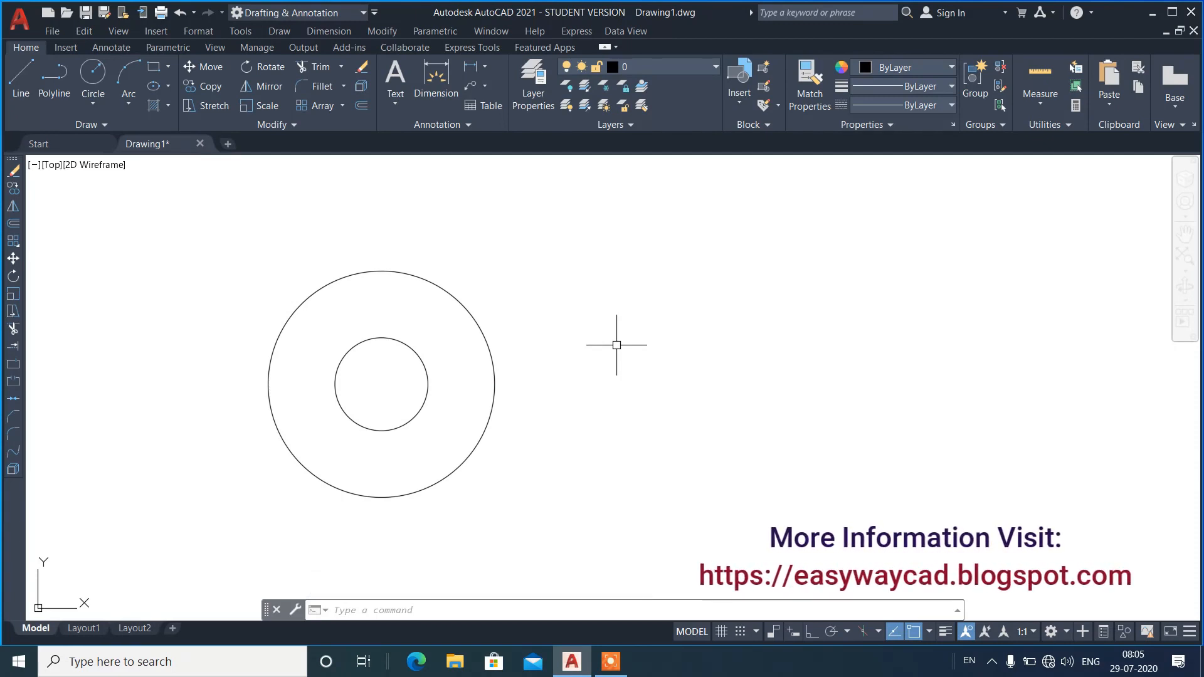
Review the object snap modes in the Drafting Settings and accept them with every mode enabled.
left_click(929, 631)
left_click(953, 611)
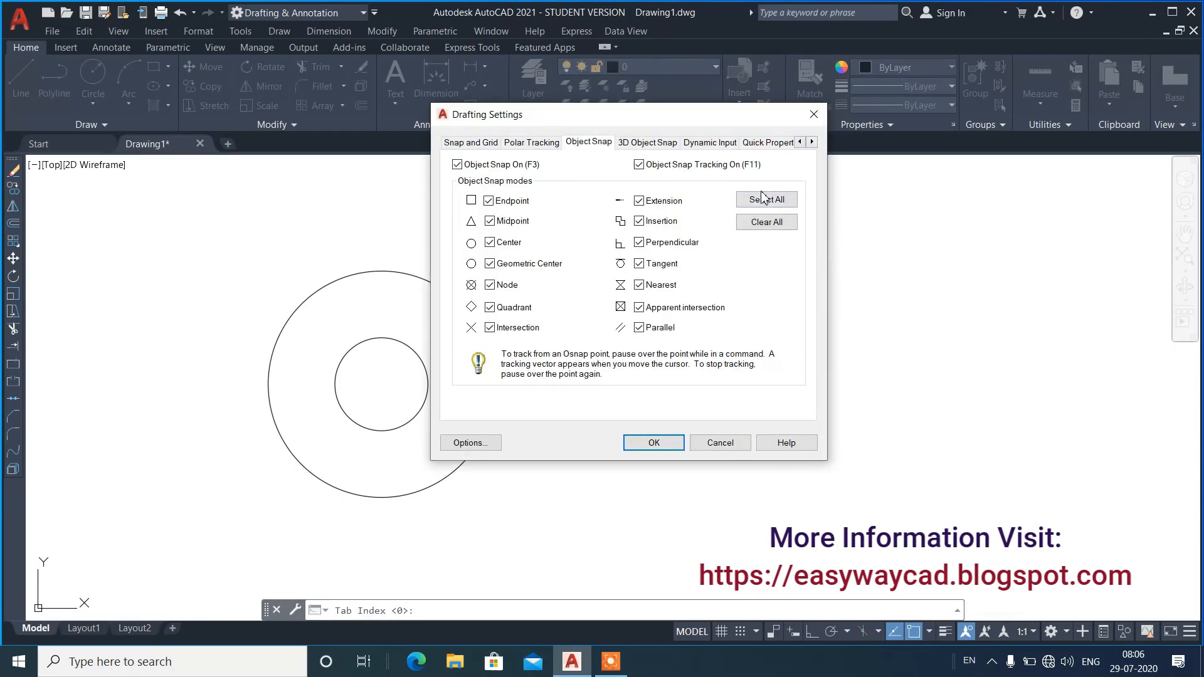
left_click(650, 444)
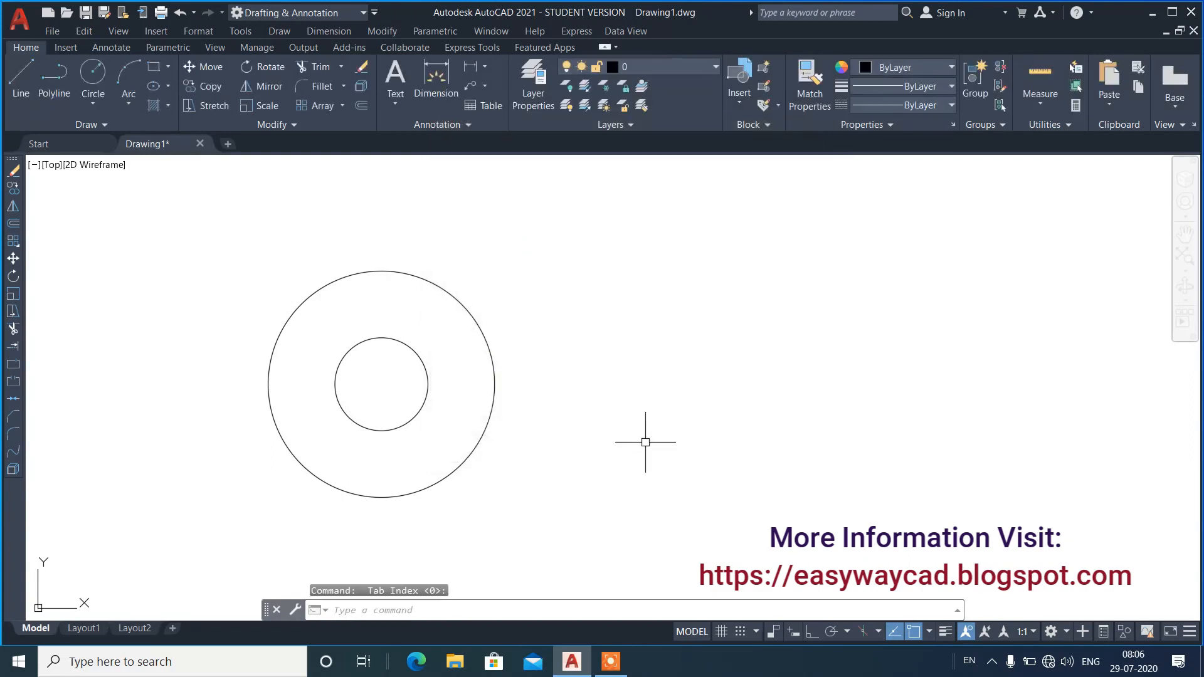